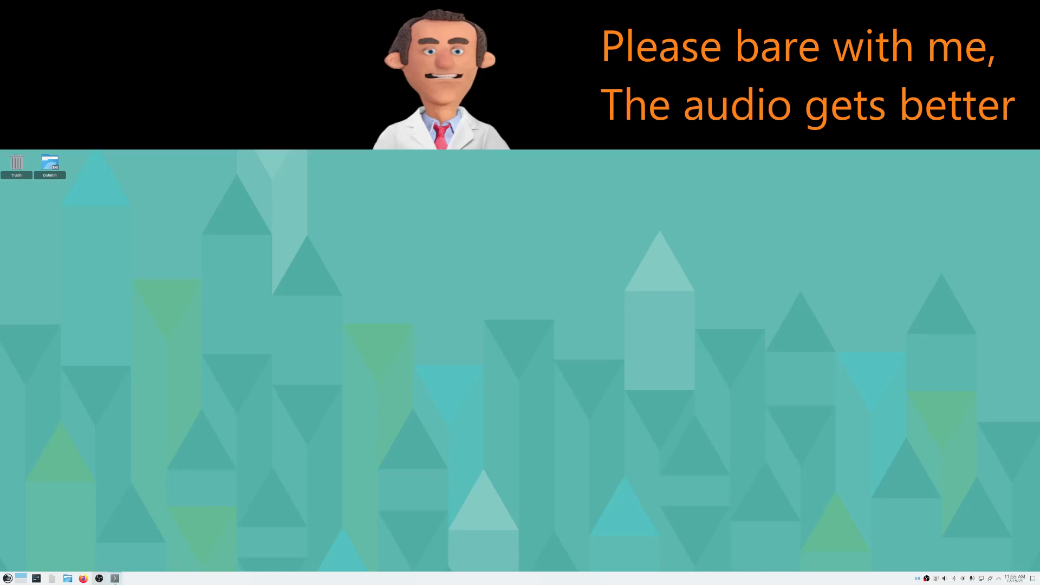
# Bring up the Konsole window with the fastfetch system information, reposition it on the desktop, and close it.
pyautogui.click(115, 579)
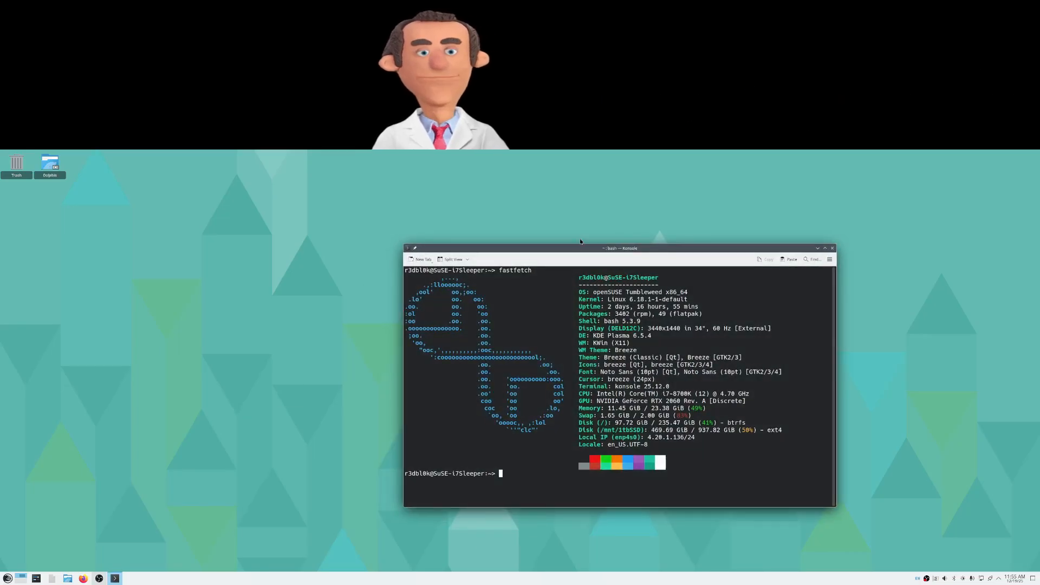
pyautogui.moveTo(604, 250); pyautogui.dragTo(544, 234)
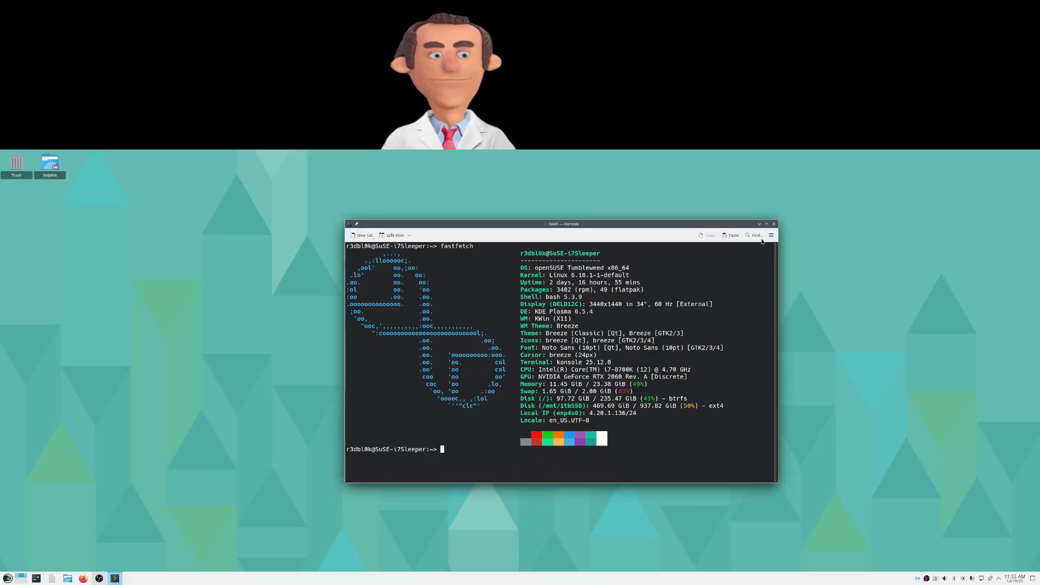
pyautogui.moveTo(729, 225); pyautogui.dragTo(751, 233)
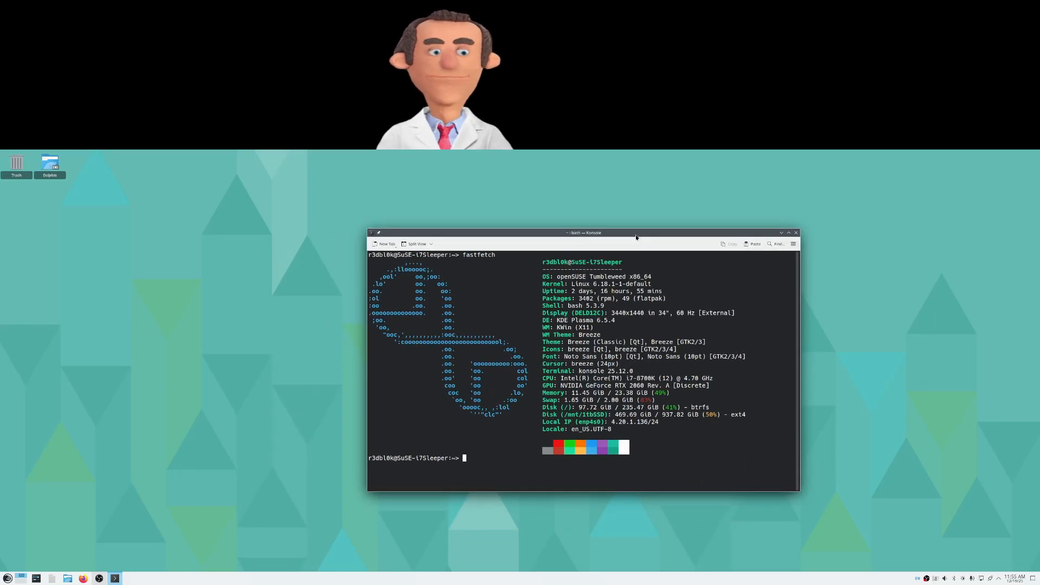
pyautogui.moveTo(638, 238); pyautogui.dragTo(659, 246)
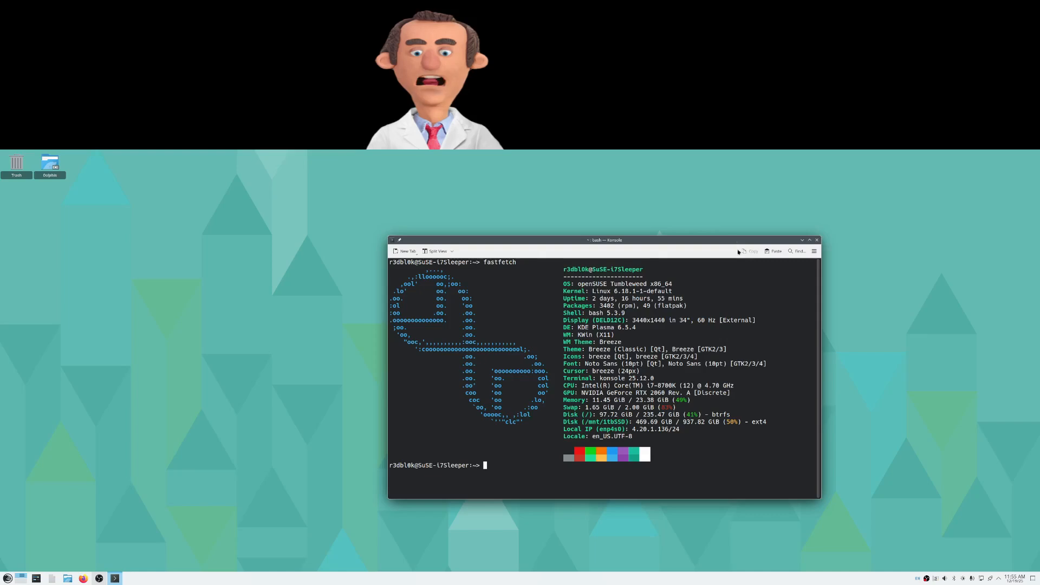
pyautogui.click(817, 239)
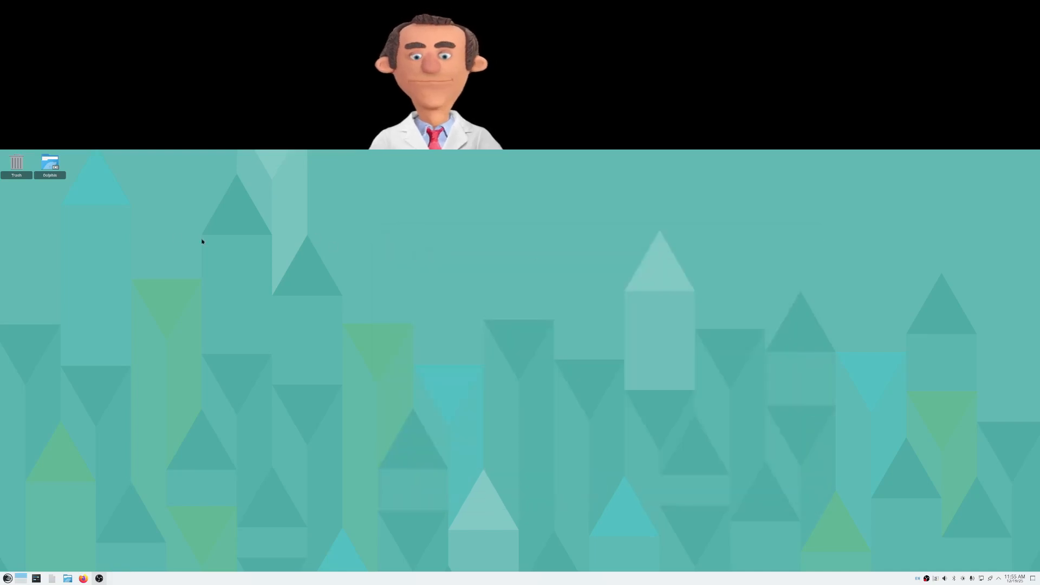
# Permanently delete the Trash and Dolphin icons from the desktop.
pyautogui.moveTo(130, 223); pyautogui.dragTo(3, 154)
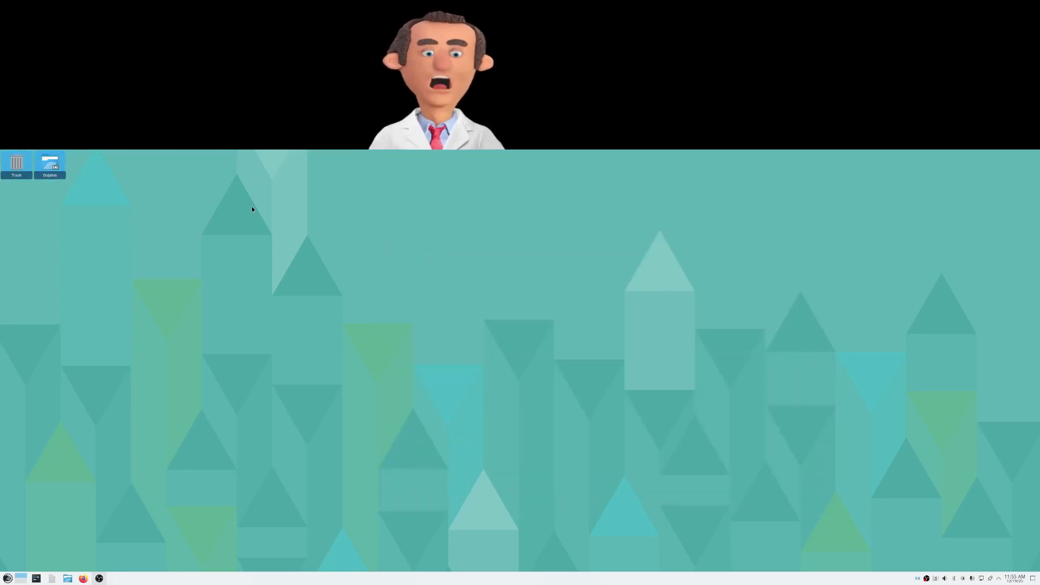
pyautogui.hotkey('shift', 'Delete')
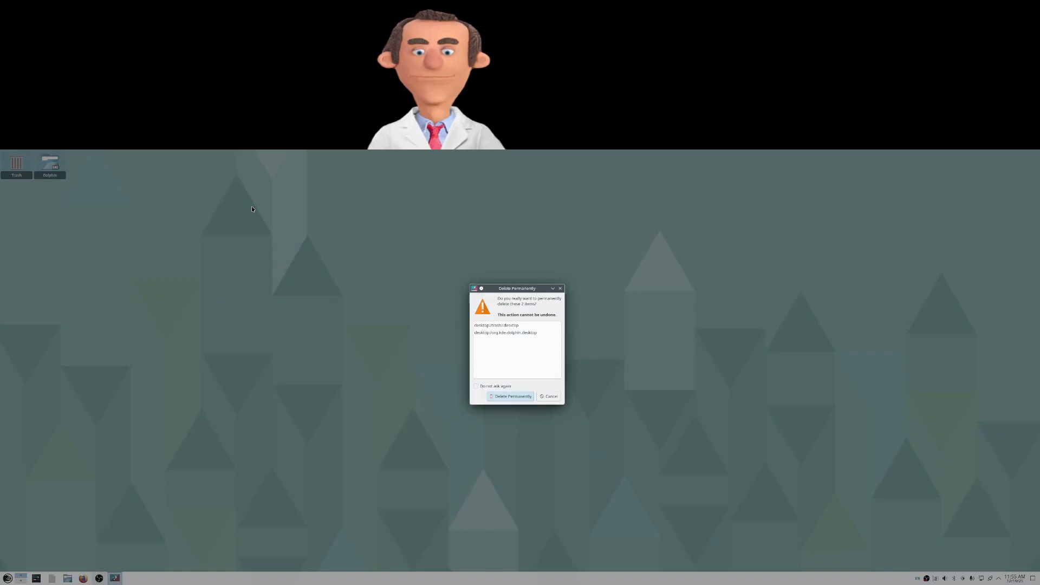
pyautogui.press('Return')
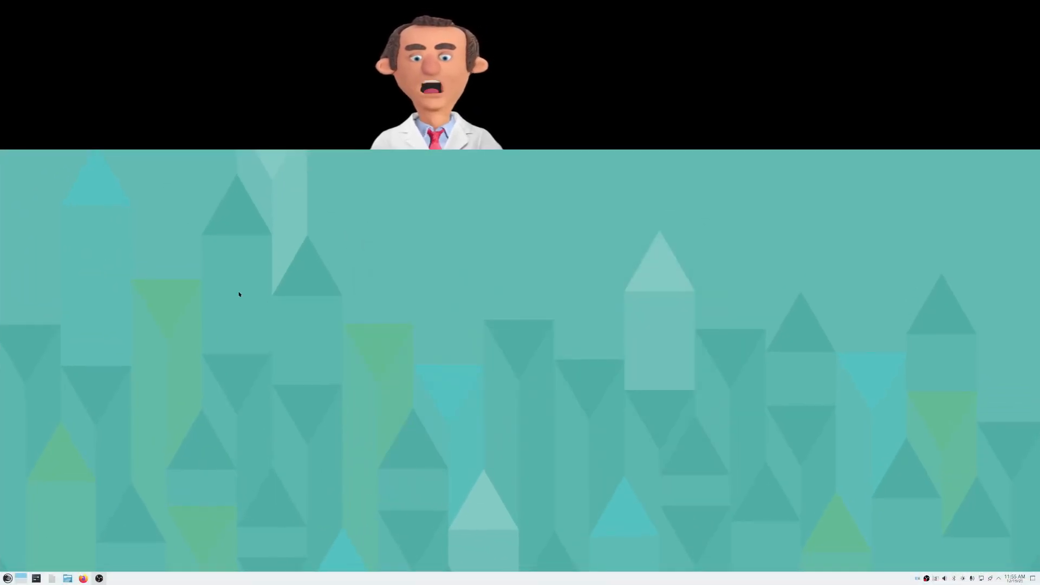
# Delete the existing desktop panel through its configuration and dismiss the removal notification.
pyautogui.rightClick(252, 578)
pyautogui.click(281, 564)
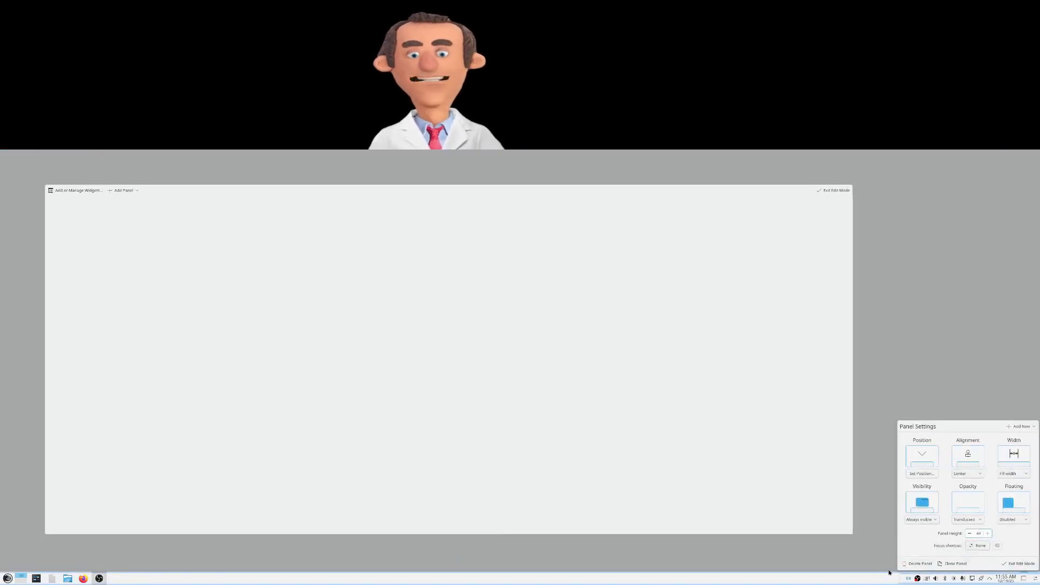
pyautogui.click(917, 565)
pyautogui.click(696, 567)
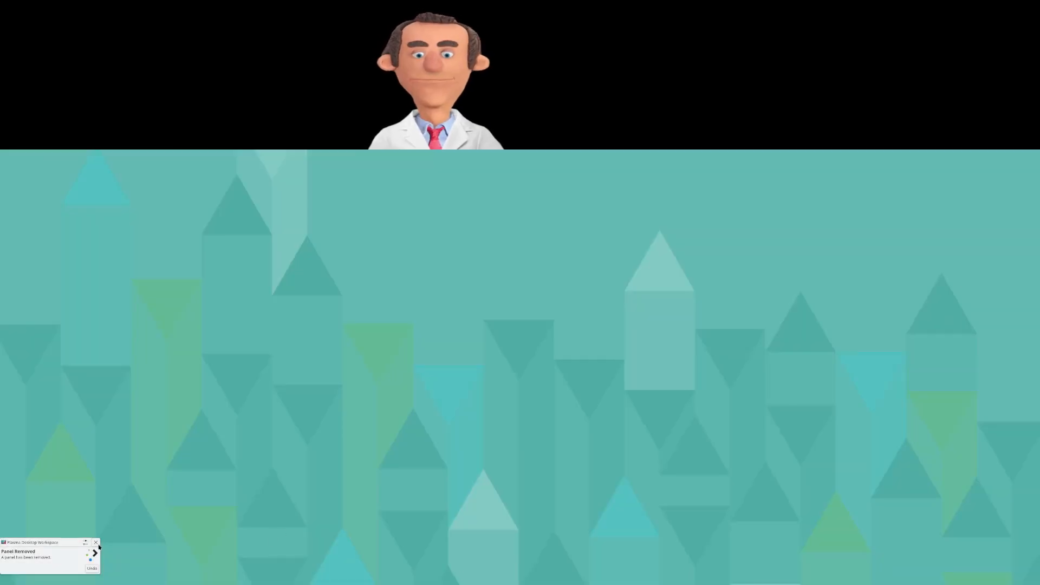
pyautogui.click(95, 543)
# Add two empty panels to the desktop in edit mode and leave edit mode.
pyautogui.rightClick(304, 488)
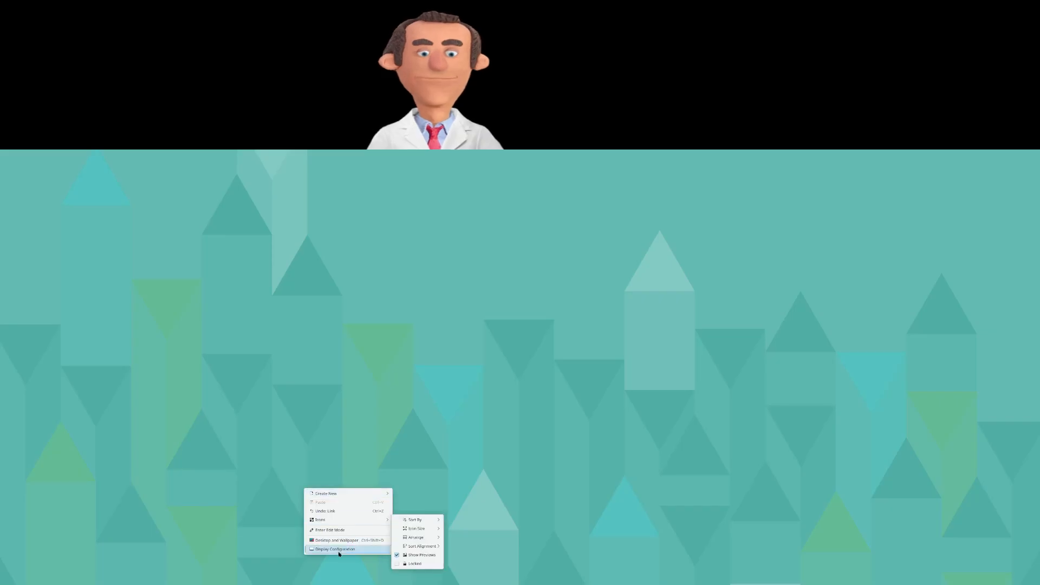
pyautogui.click(355, 531)
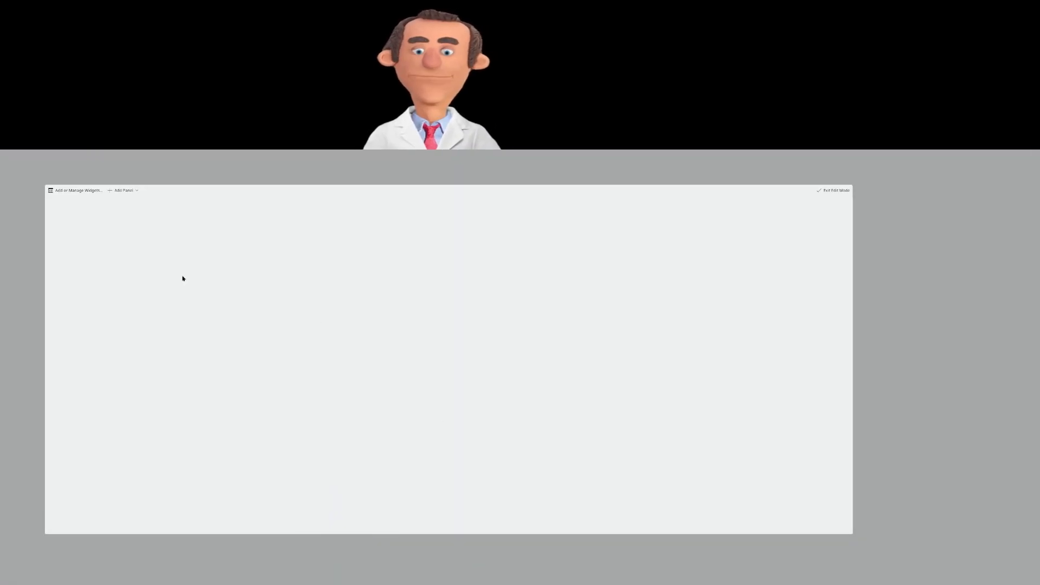
pyautogui.click(136, 192)
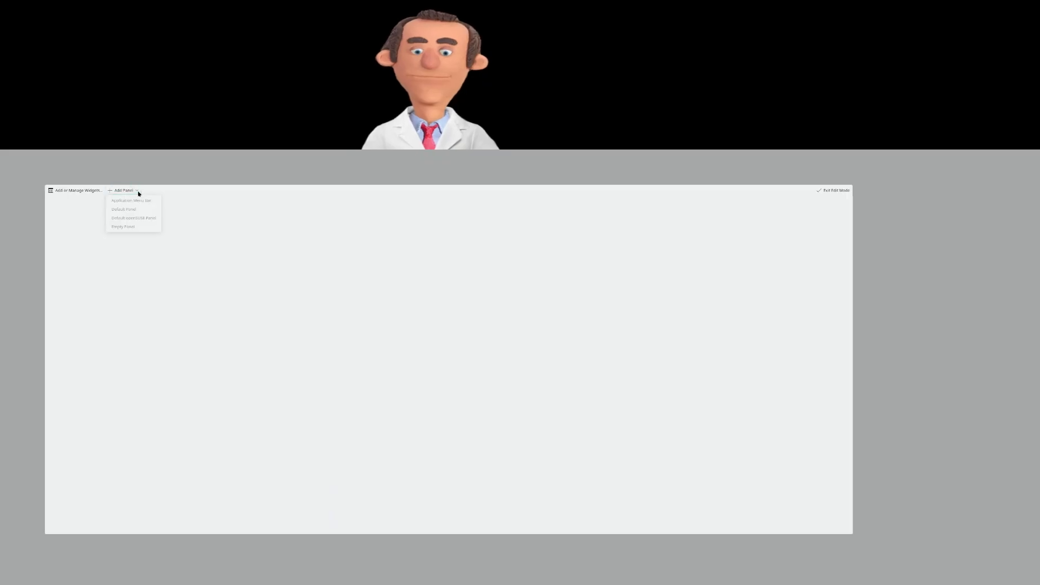
pyautogui.click(135, 227)
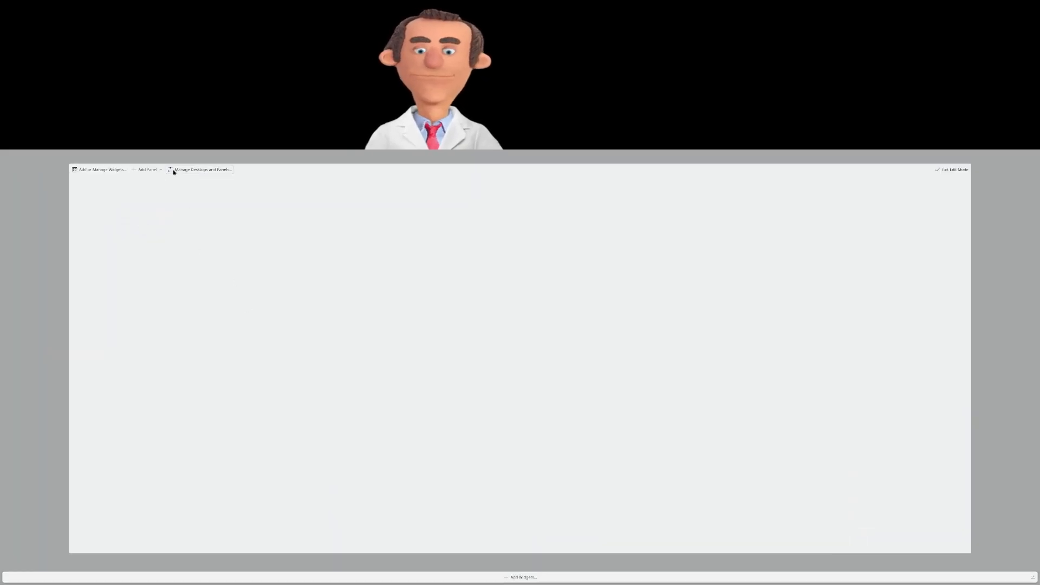
pyautogui.click(151, 170)
pyautogui.click(158, 207)
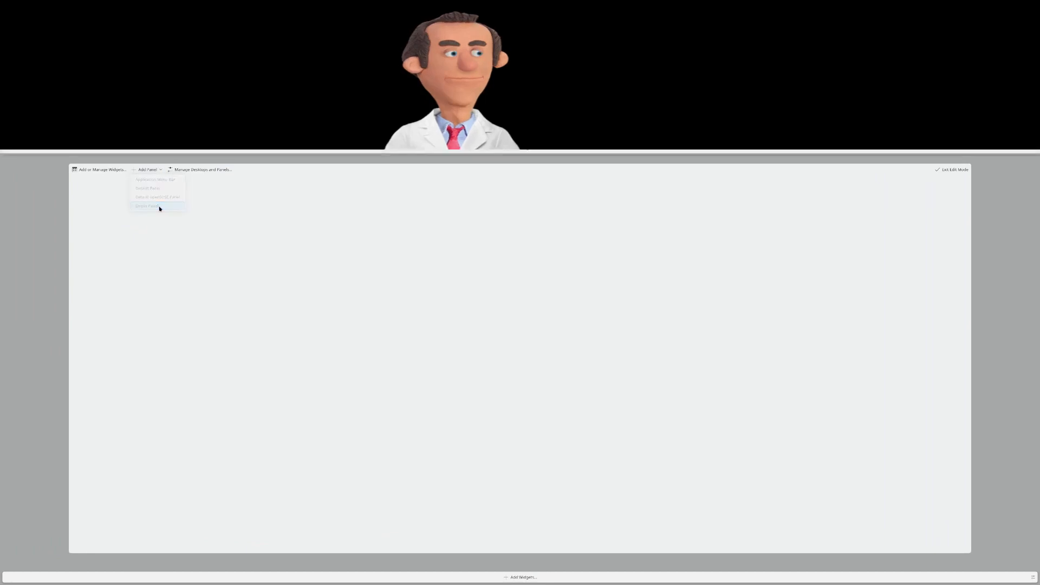
pyautogui.click(31, 275)
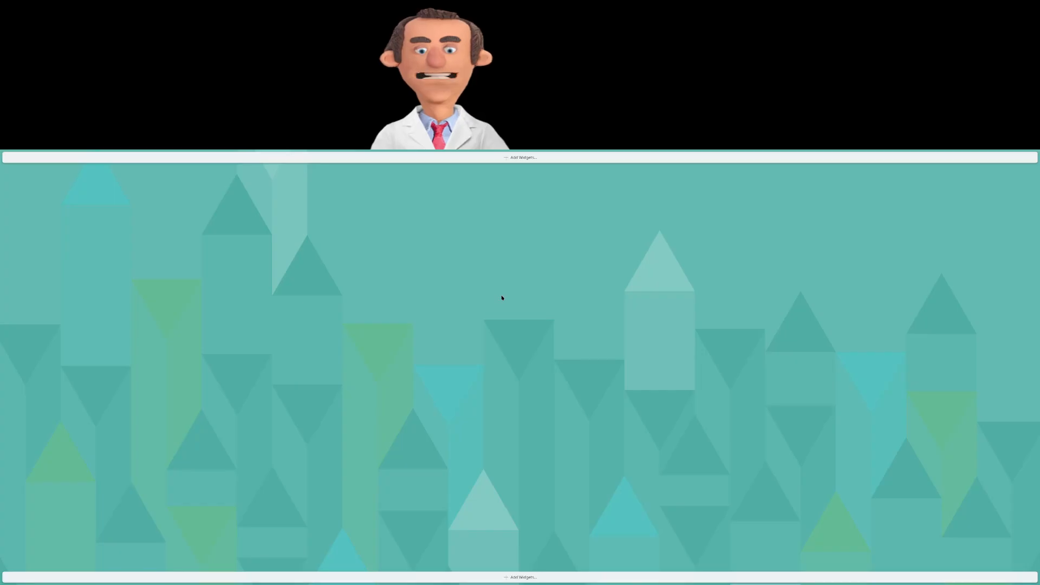
# Move the empty panel on the desktop's upper edge to the left edge of the desktop.
pyautogui.rightClick(403, 157)
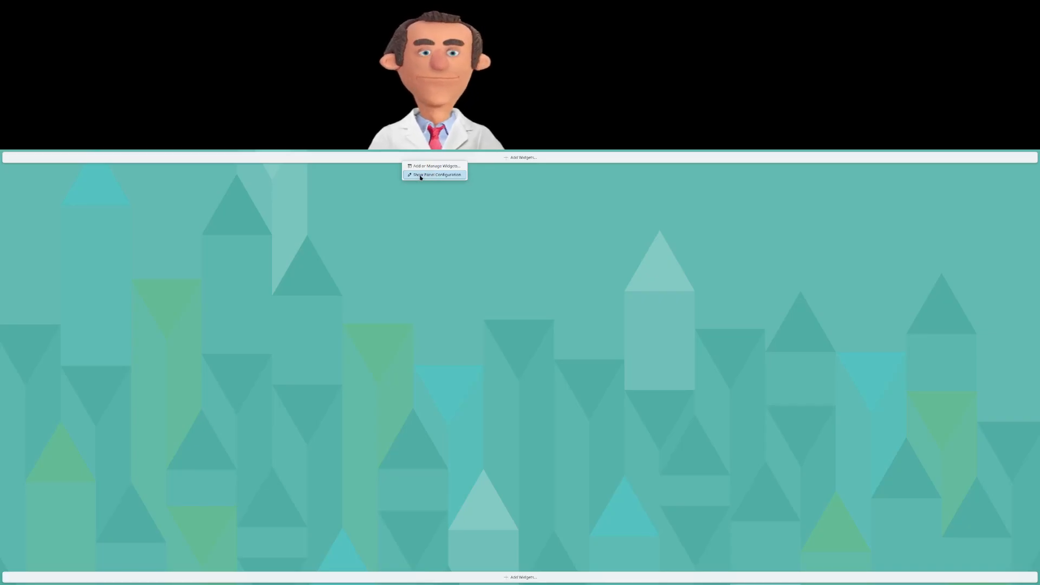
pyautogui.click(420, 174)
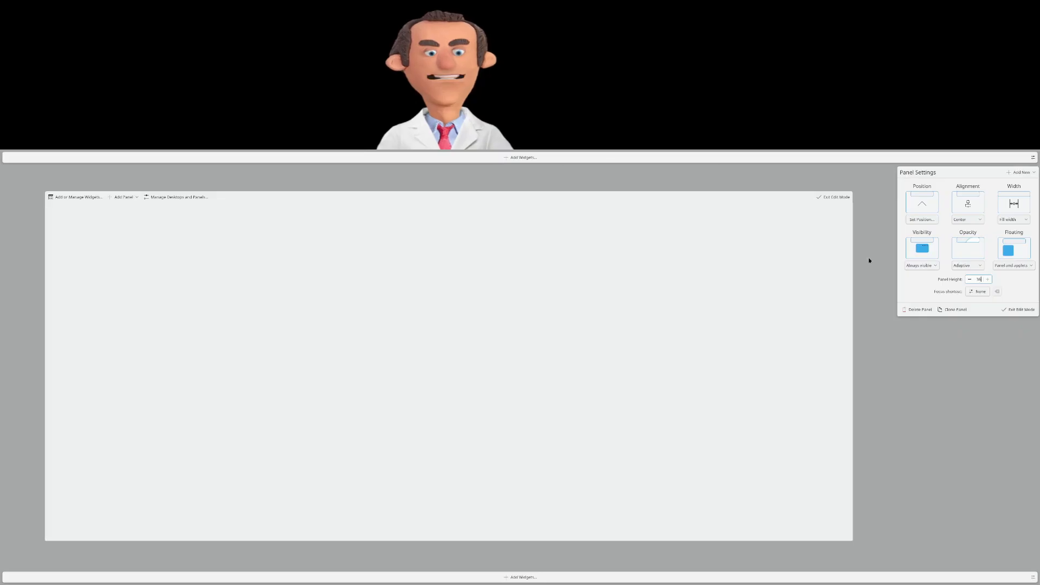
pyautogui.click(921, 219)
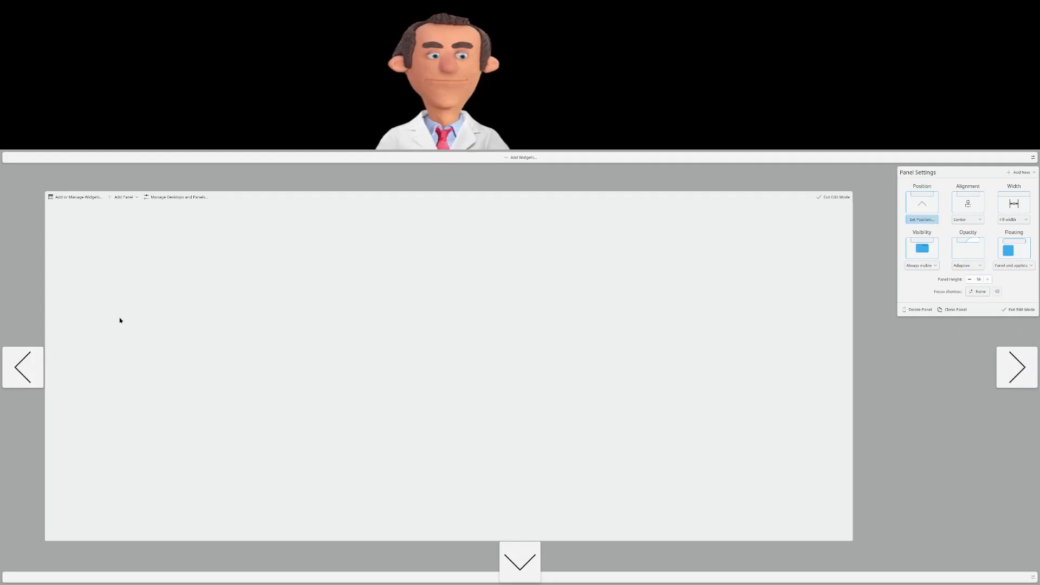
pyautogui.click(23, 367)
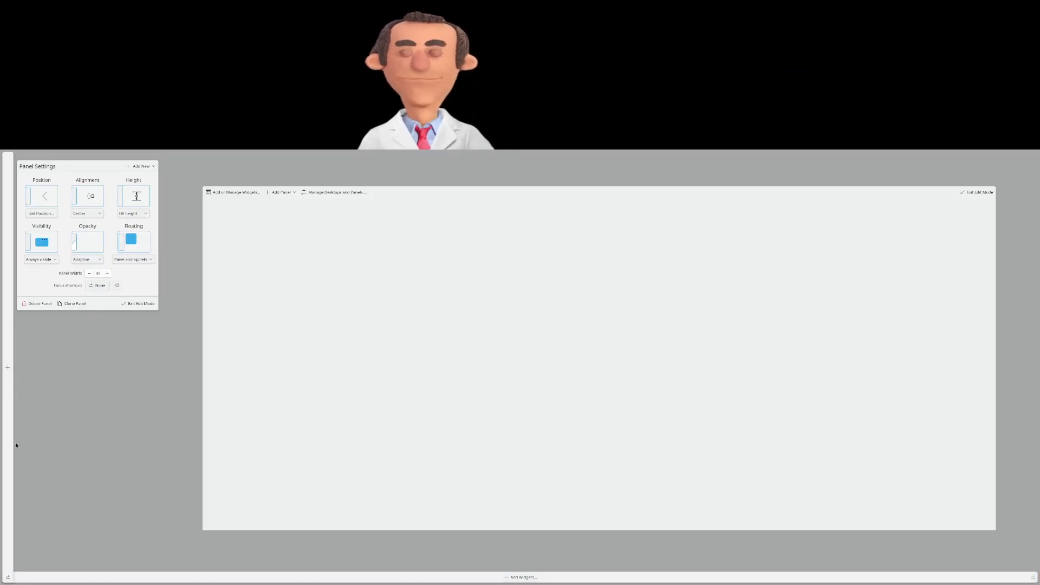
# Set the horizontal panel to Custom width with Right alignment and shorten its left end beside the vertical panel.
pyautogui.click(49, 578)
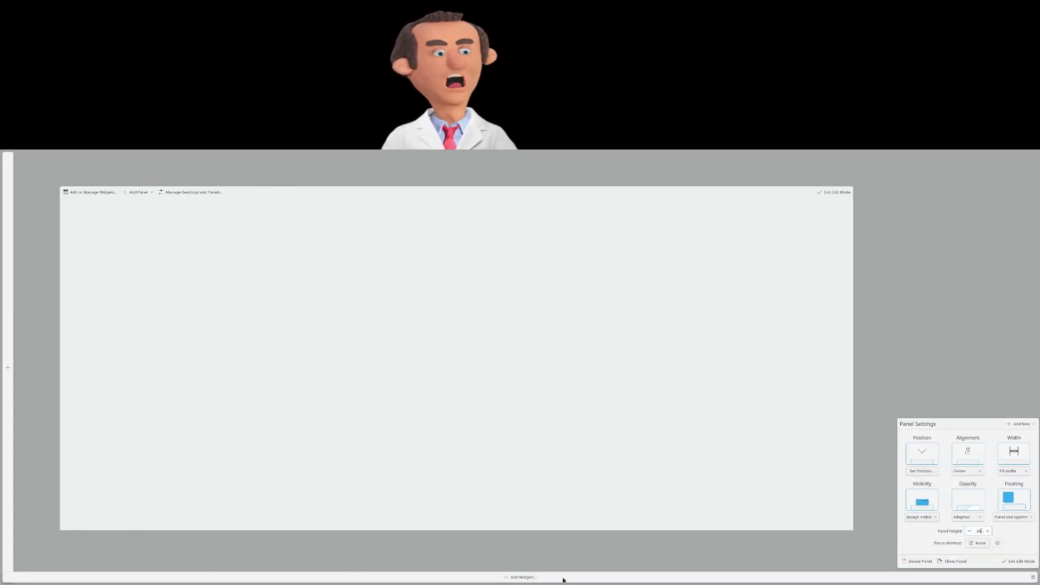
pyautogui.click(1024, 470)
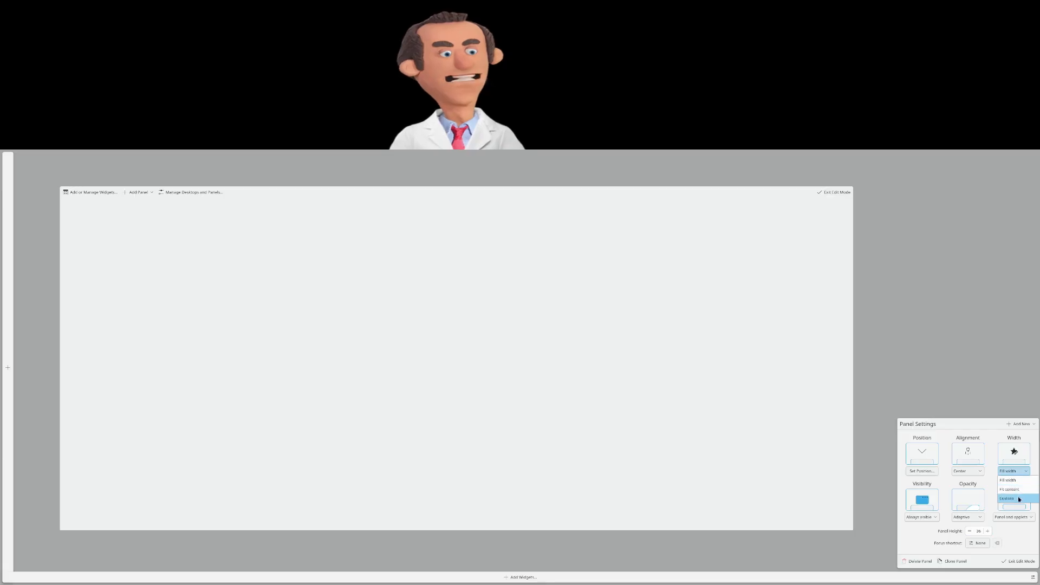
pyautogui.click(1021, 498)
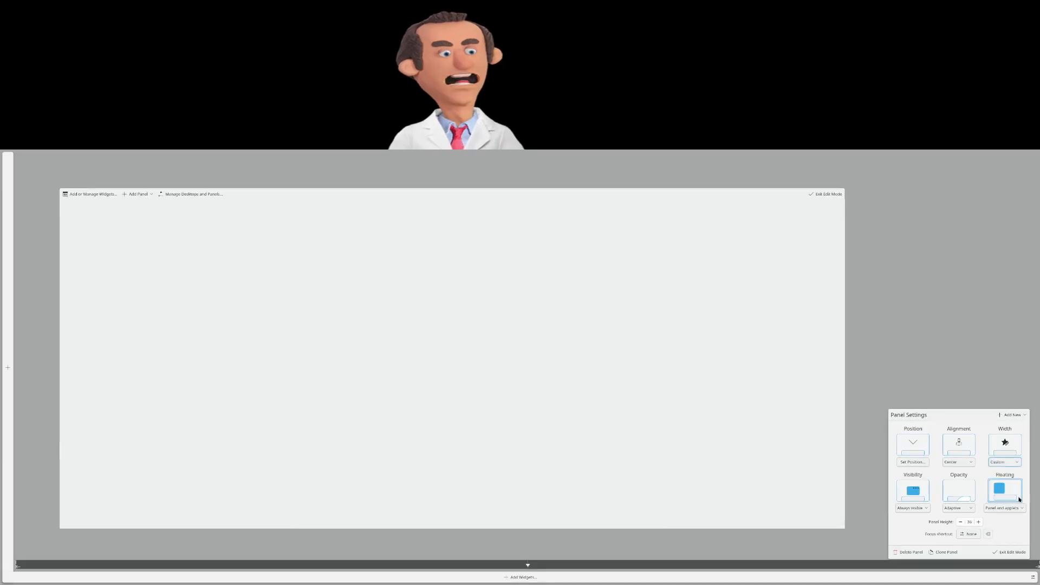
pyautogui.click(959, 461)
pyautogui.click(960, 490)
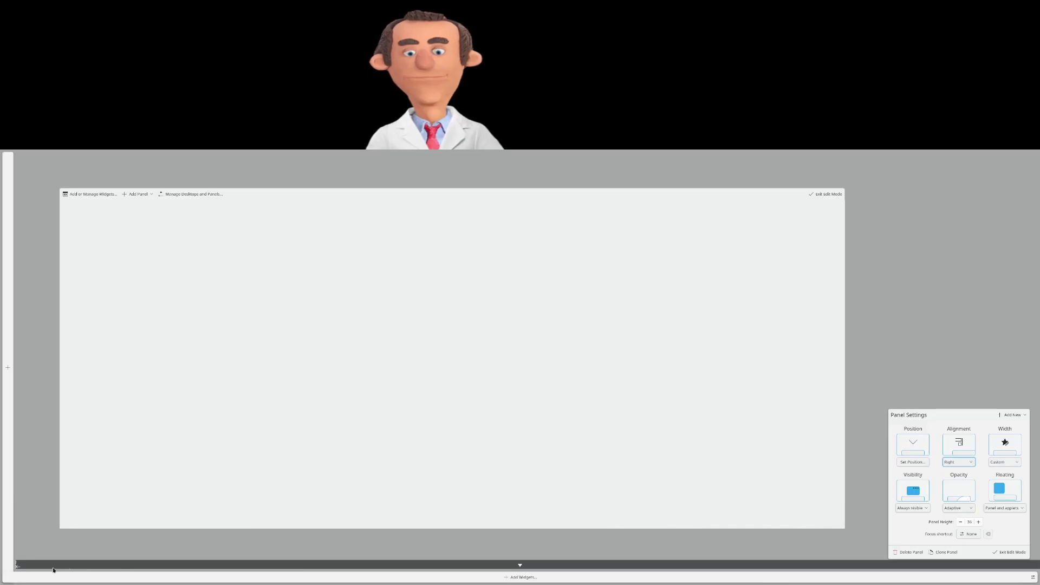
pyautogui.moveTo(18, 565)
pyautogui.mouseDown()
pyautogui.moveTo(34, 565)
pyautogui.moveTo(17, 565)
pyautogui.mouseUp()
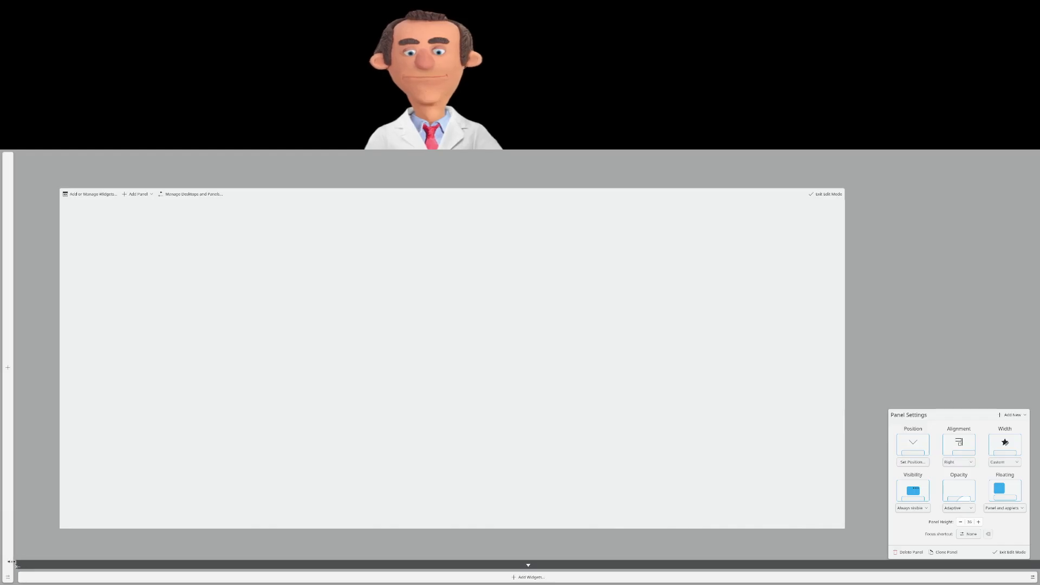
# Set Floating to Disabled for both the horizontal and the vertical panel.
pyautogui.click(8, 572)
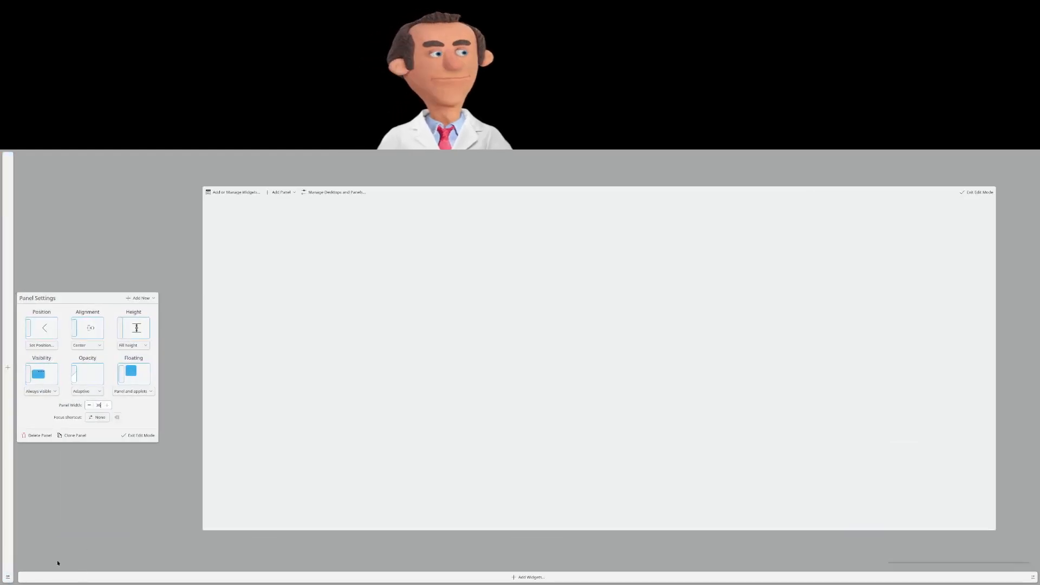
pyautogui.click(48, 576)
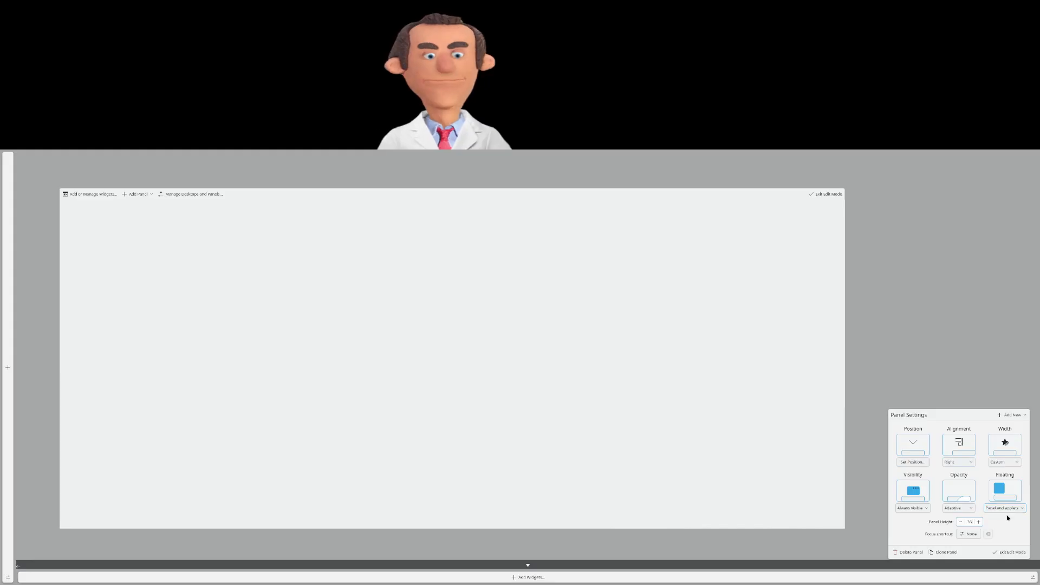
pyautogui.click(1007, 511)
pyautogui.click(1007, 519)
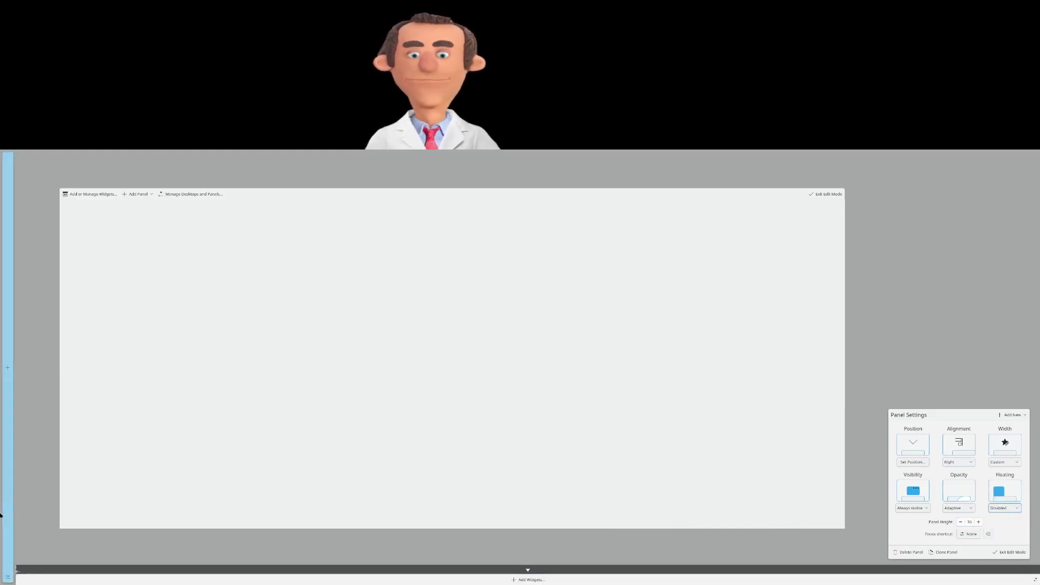
pyautogui.click(9, 518)
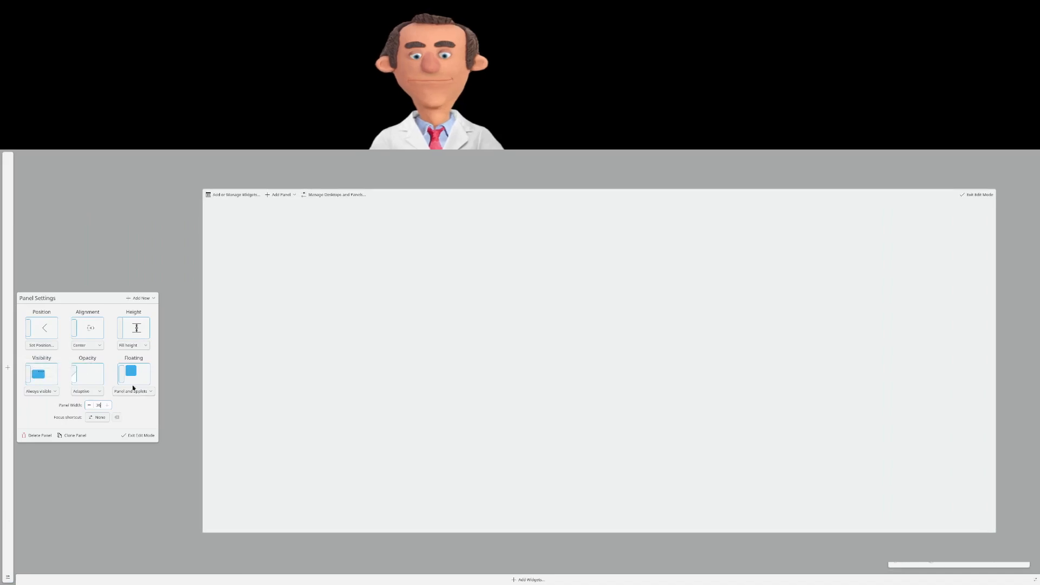
pyautogui.click(131, 392)
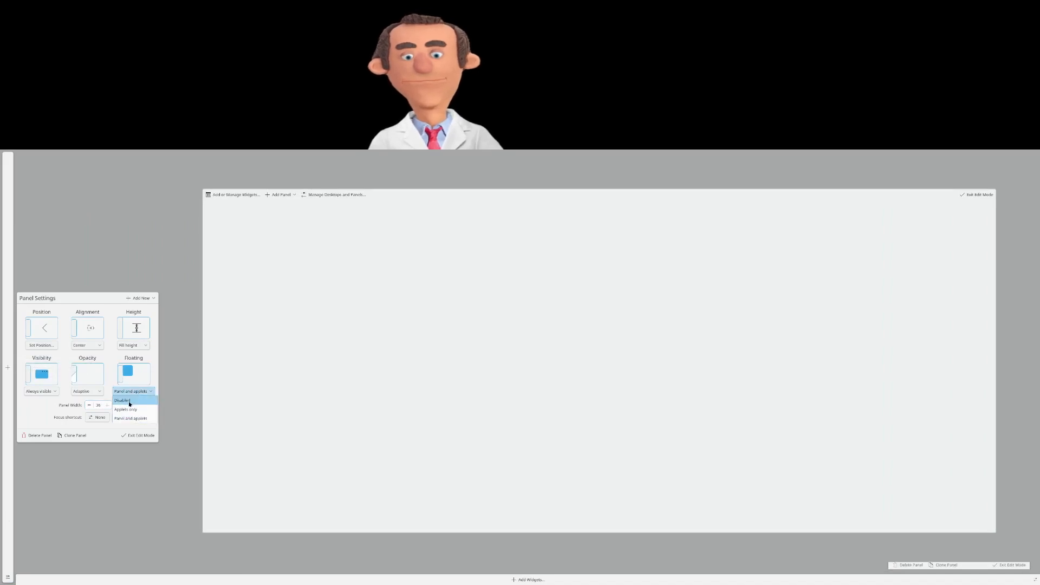
pyautogui.click(130, 404)
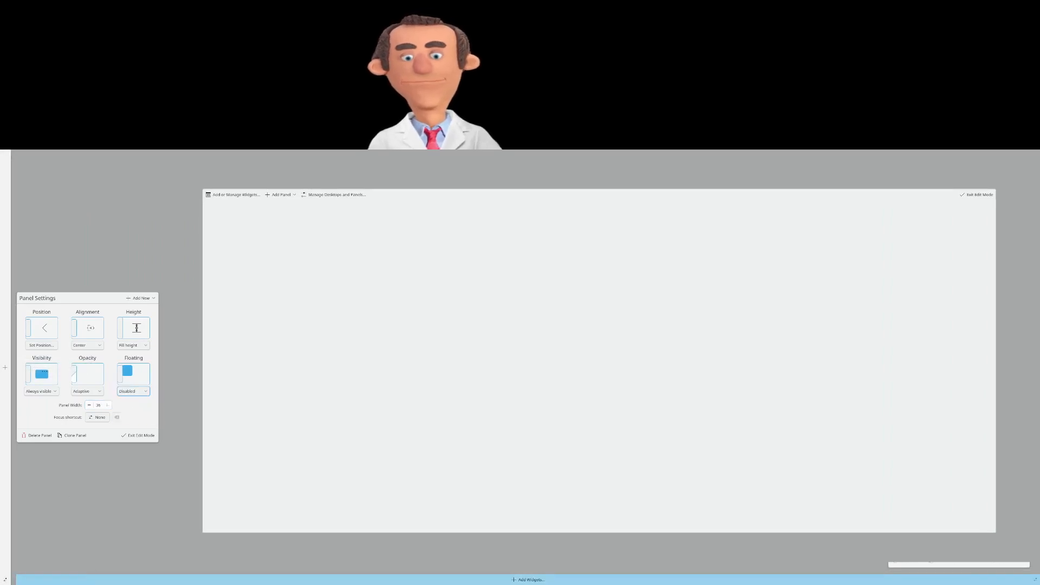
# Extend the horizontal panel's left end to meet the vertical panel and leave edit mode.
pyautogui.click(81, 578)
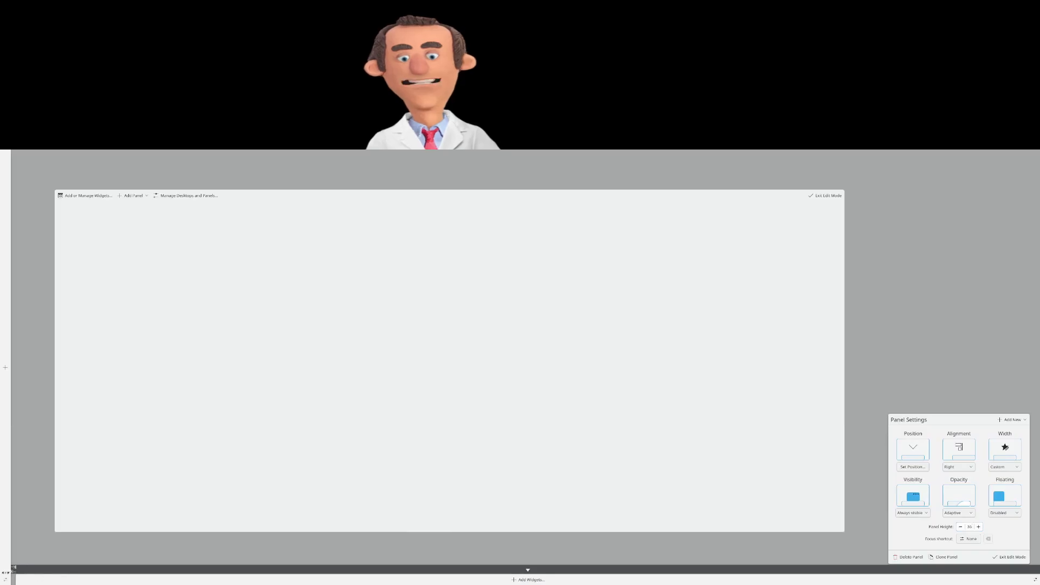
pyautogui.moveTo(15, 568); pyautogui.dragTo(12, 570)
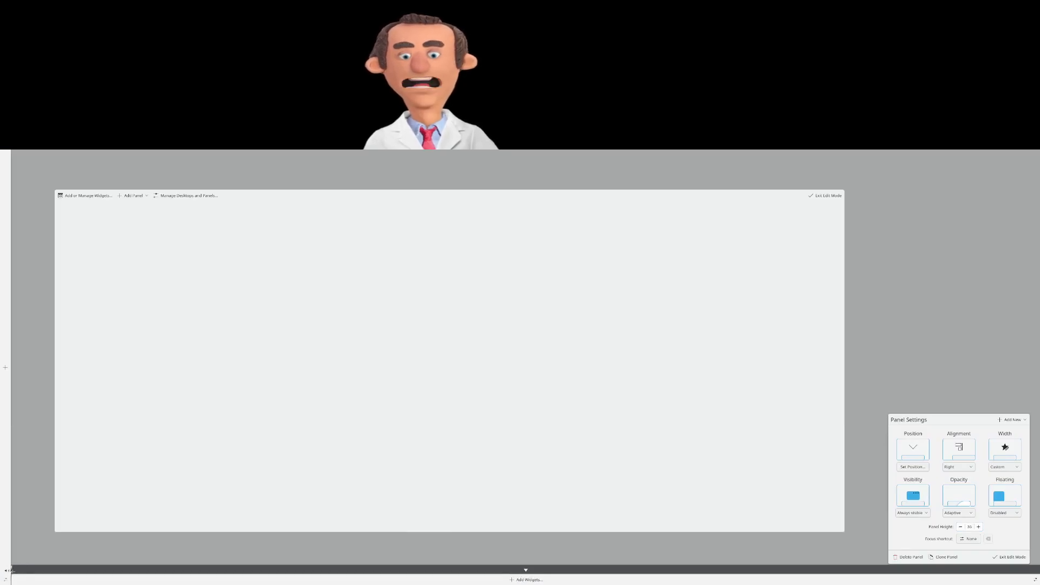
pyautogui.click(31, 549)
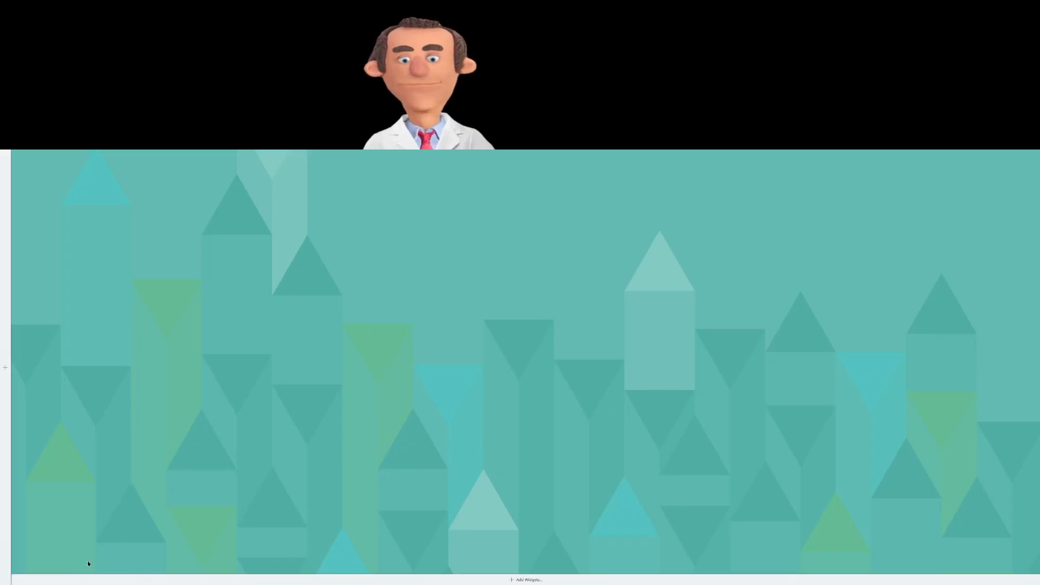
pyautogui.rightClick(12, 578)
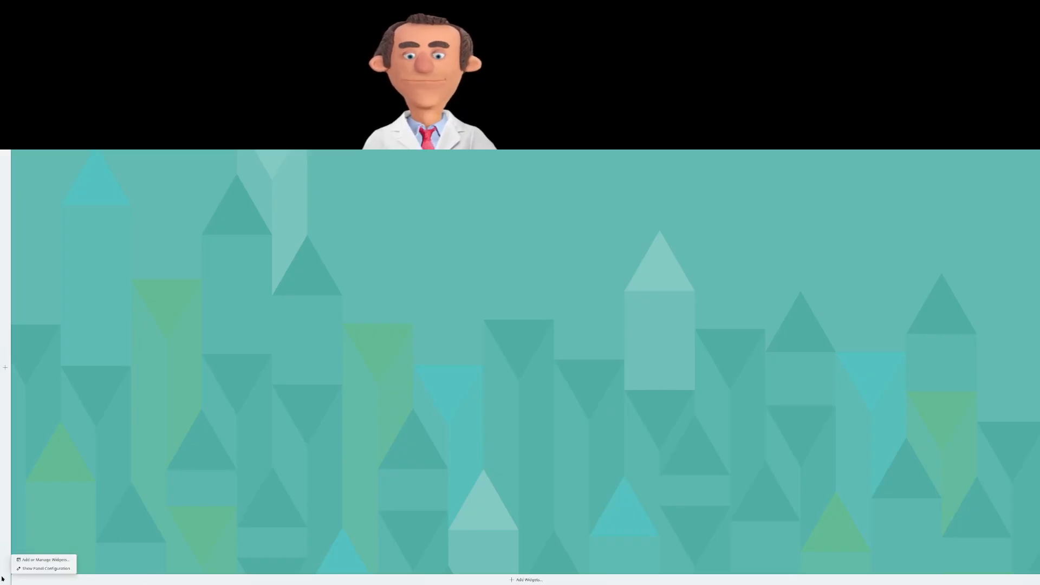
pyautogui.click(32, 568)
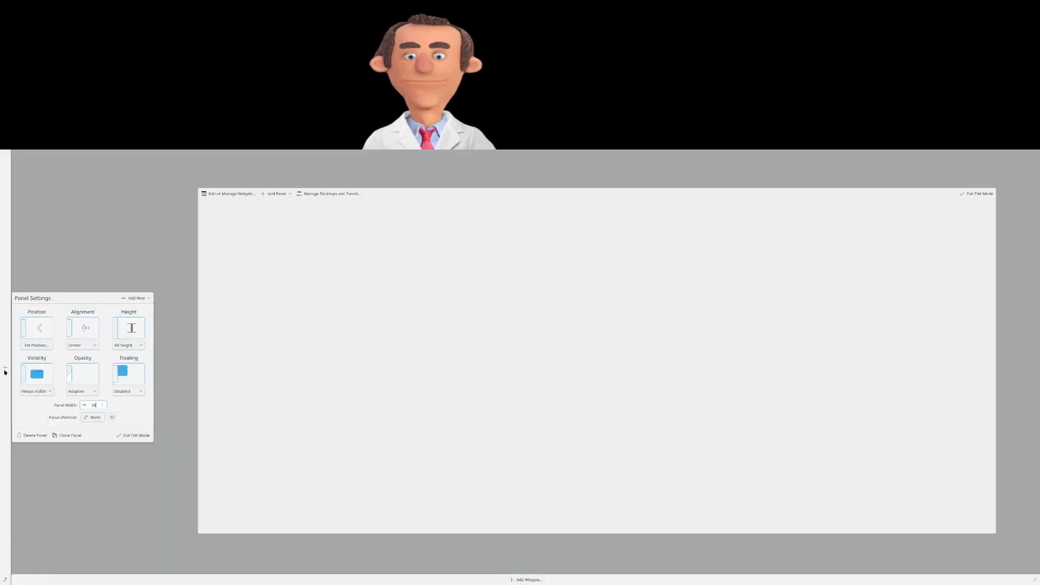
pyautogui.click(5, 581)
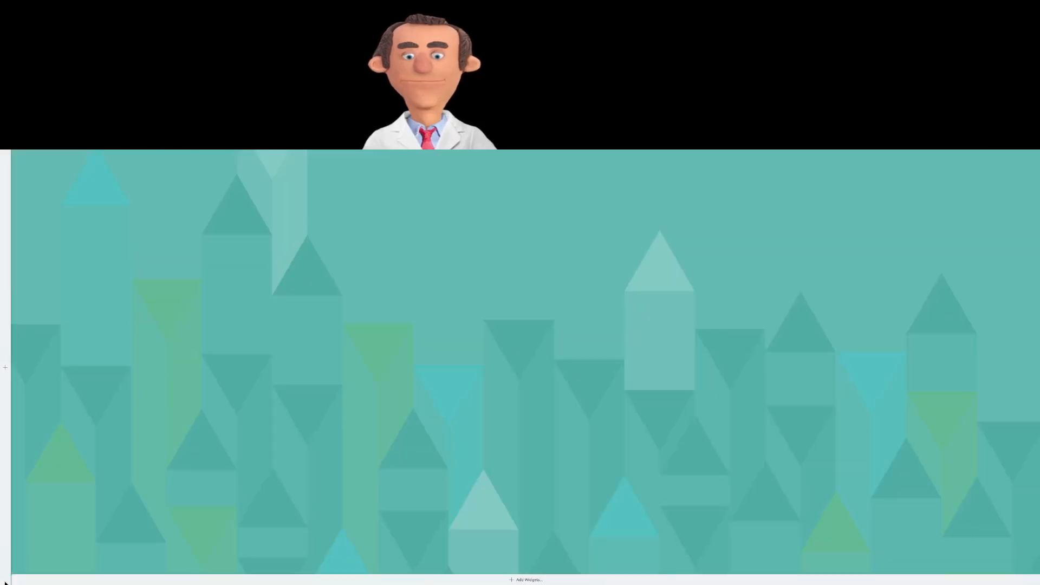
# Search the widgets for "launcher" and add the Application Launcher to the vertical panel.
pyautogui.rightClick(5, 582)
pyautogui.click(15, 570)
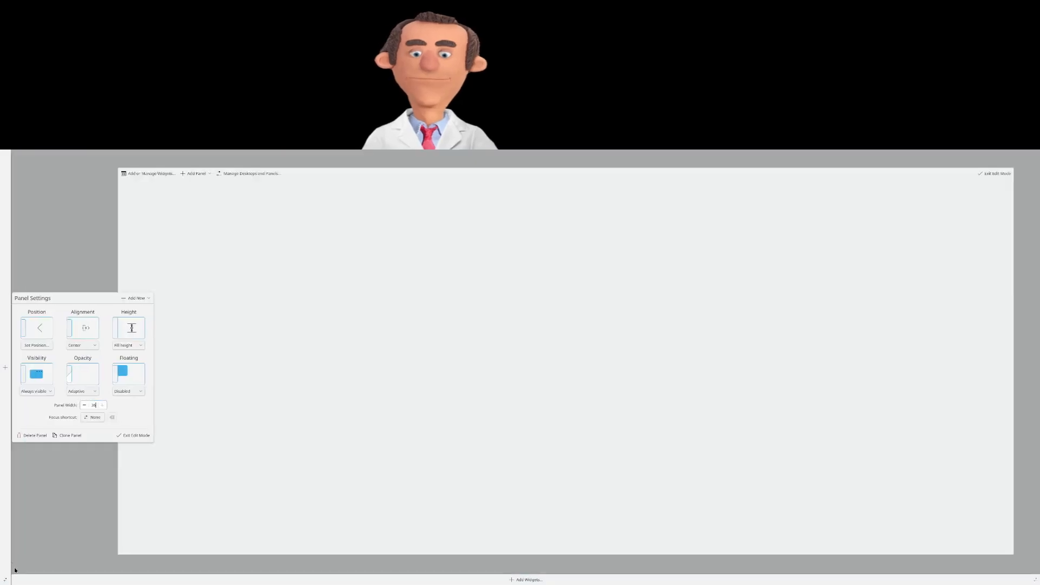
pyautogui.rightClick(7, 552)
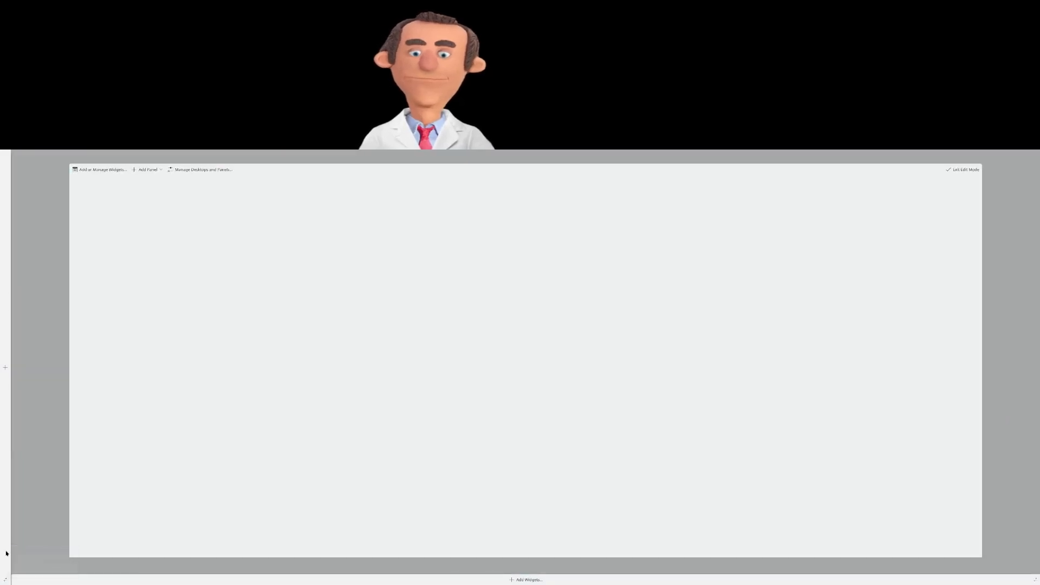
pyautogui.click(38, 551)
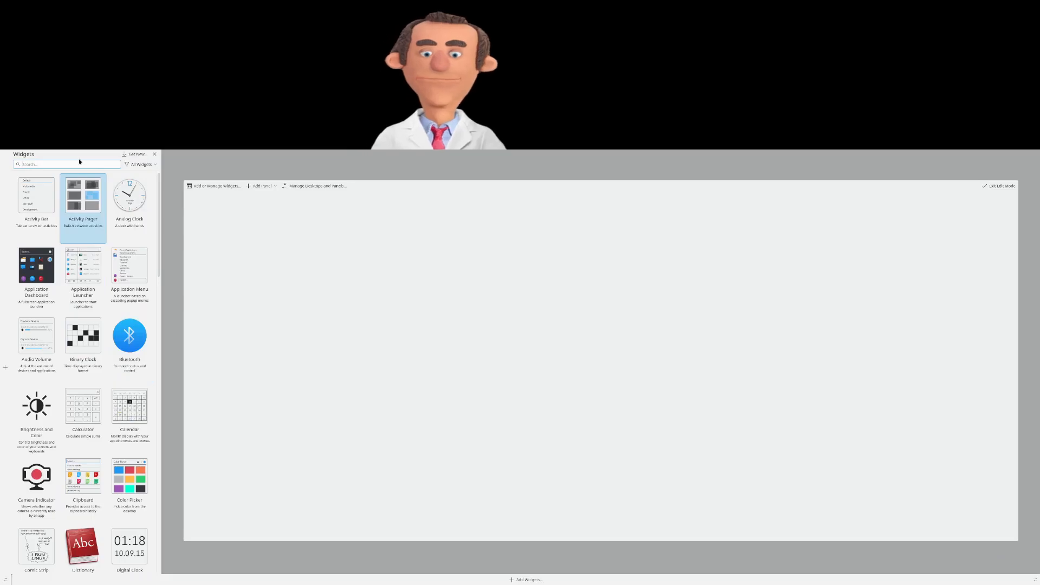
pyautogui.write('launcher')
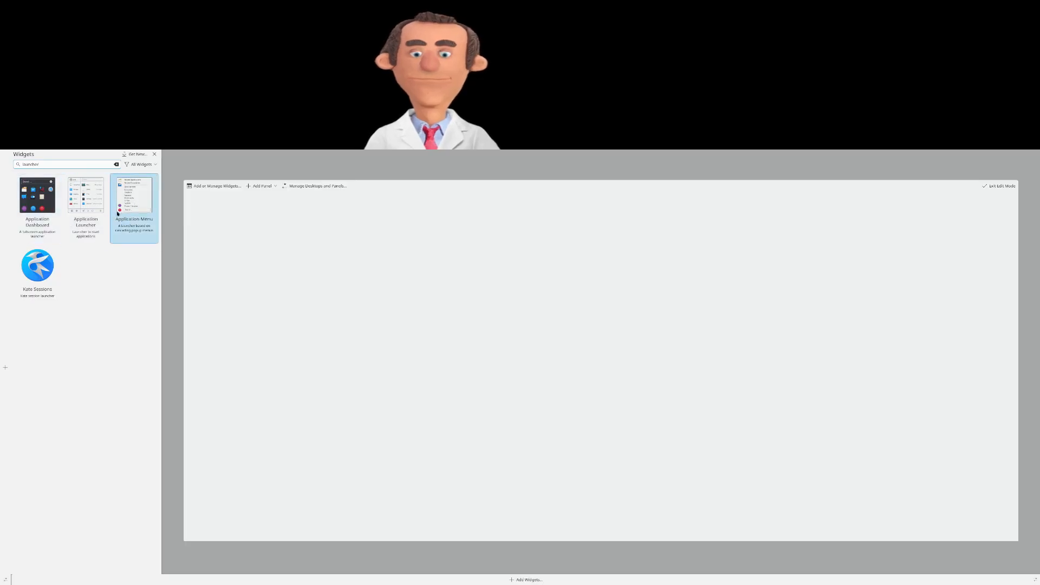
pyautogui.moveTo(88, 204); pyautogui.dragTo(13, 299)
# Add a panel spacer to the vertical panel below the Application Launcher.
pyautogui.rightClick(10, 304)
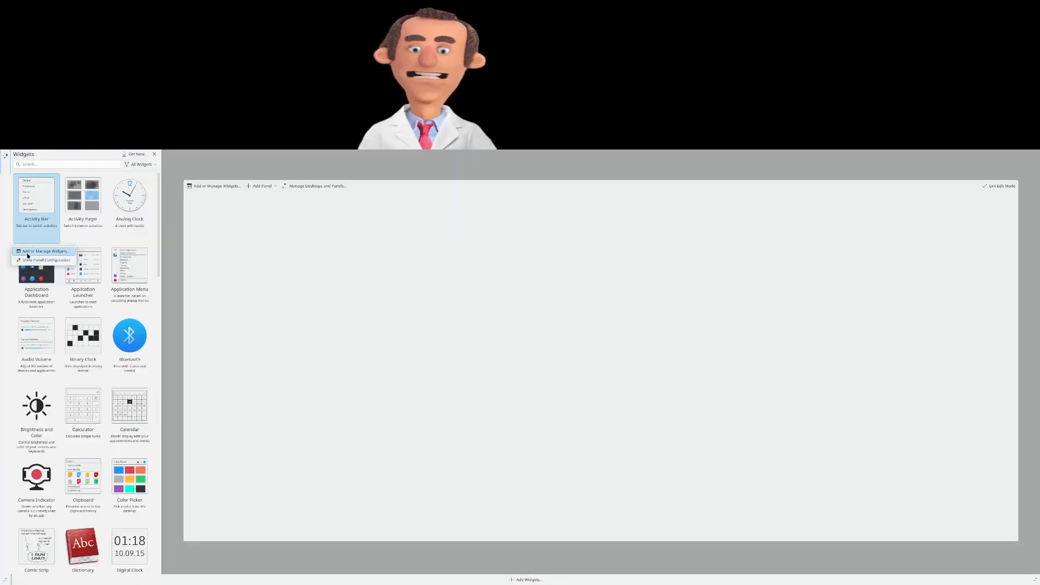
pyautogui.click(32, 262)
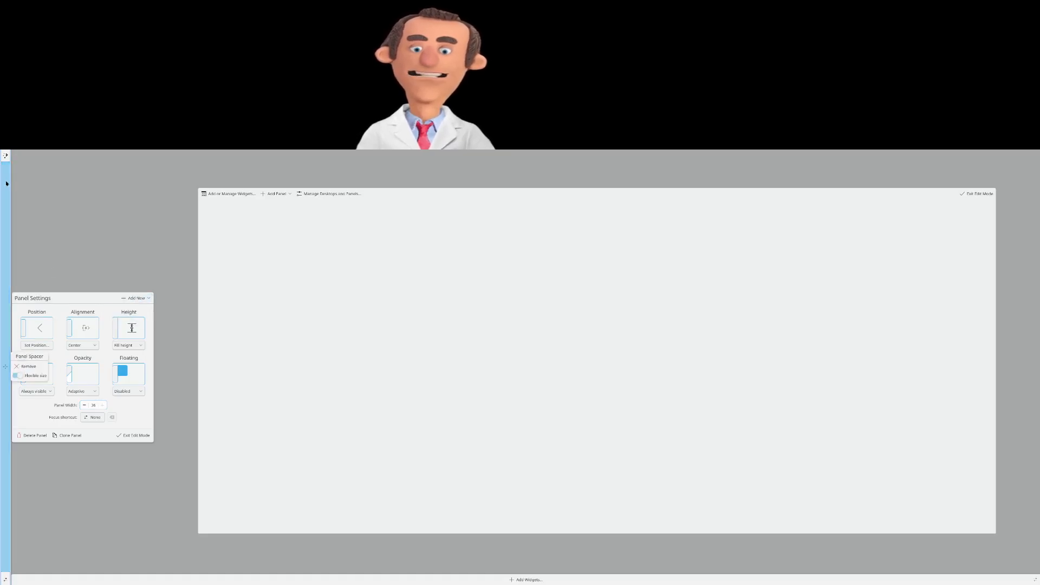
pyautogui.click(10, 163)
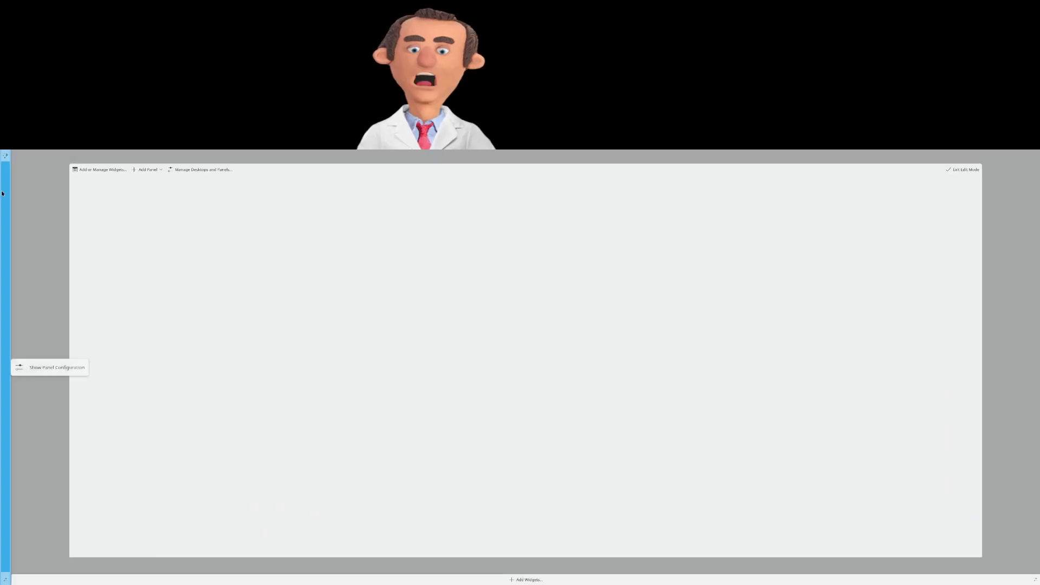
pyautogui.click(12, 160)
# Move the Application Launcher to the lower end of the vertical panel, beneath the spacer.
pyautogui.rightClick(5, 176)
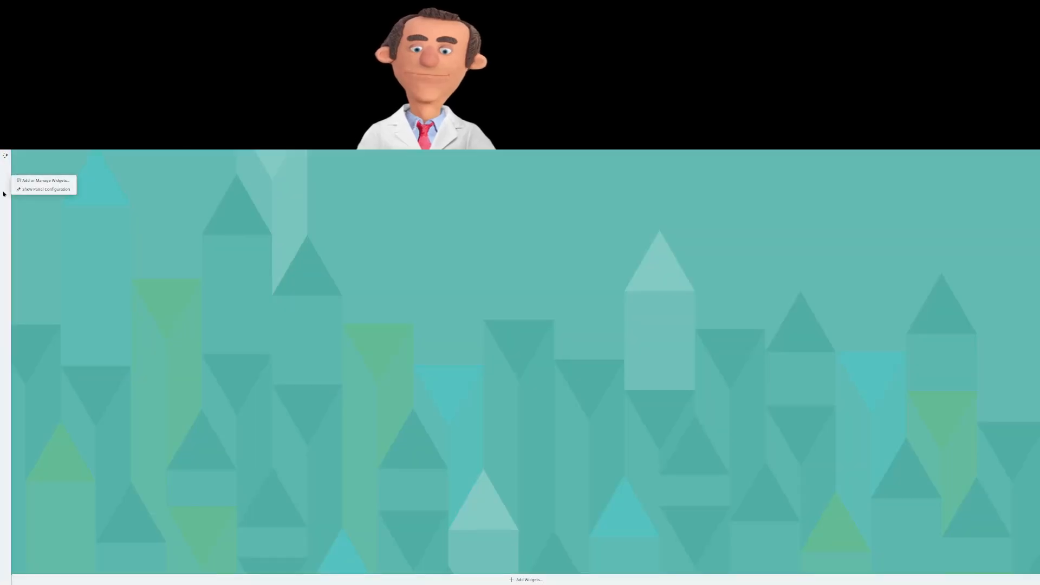
pyautogui.click(43, 189)
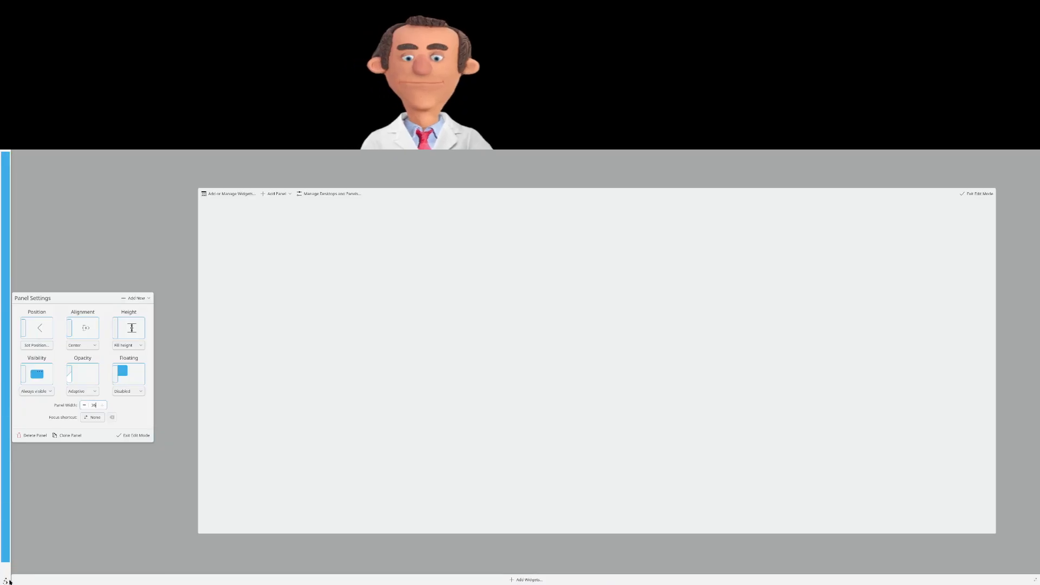
pyautogui.click(35, 557)
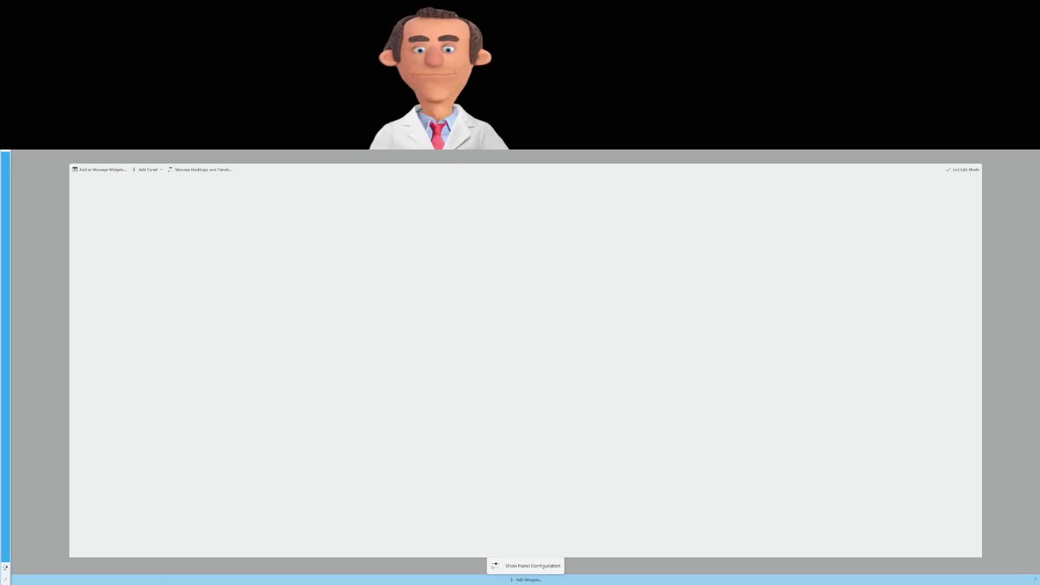
# Search the application launcher for "settings" and open System Settings.
pyautogui.press('super')
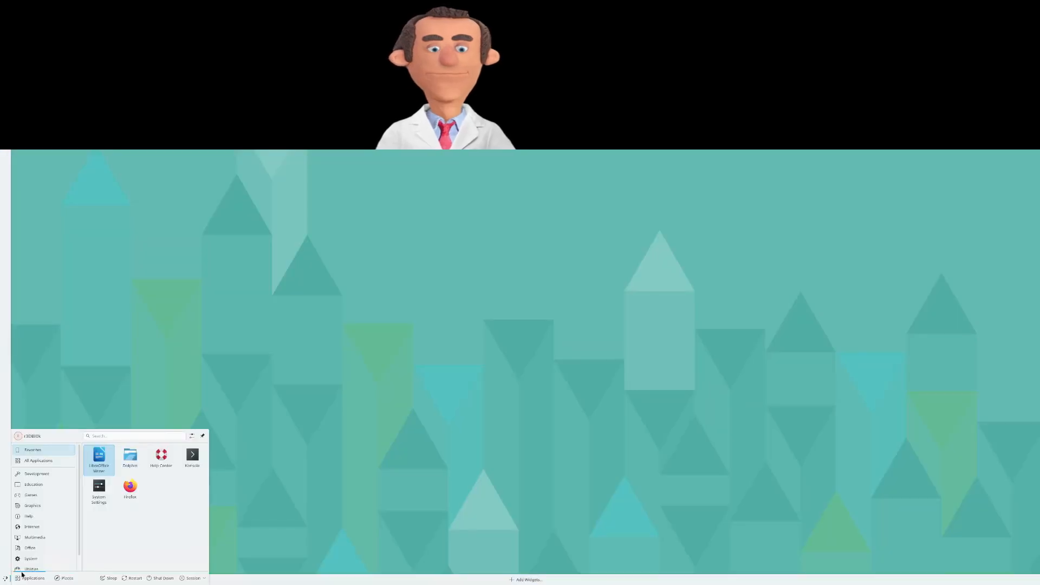
pyautogui.write('settings')
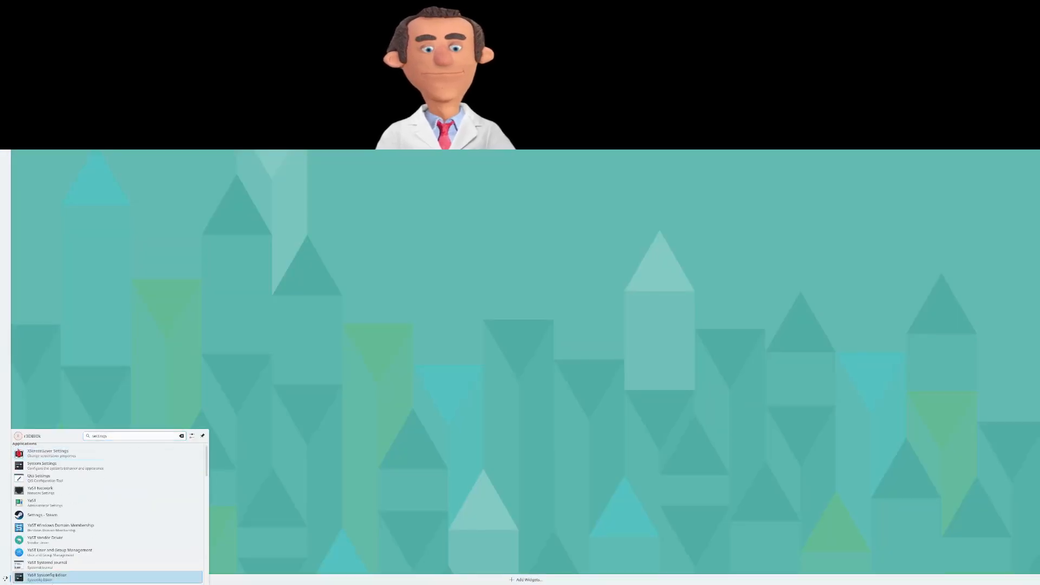
pyautogui.click(75, 469)
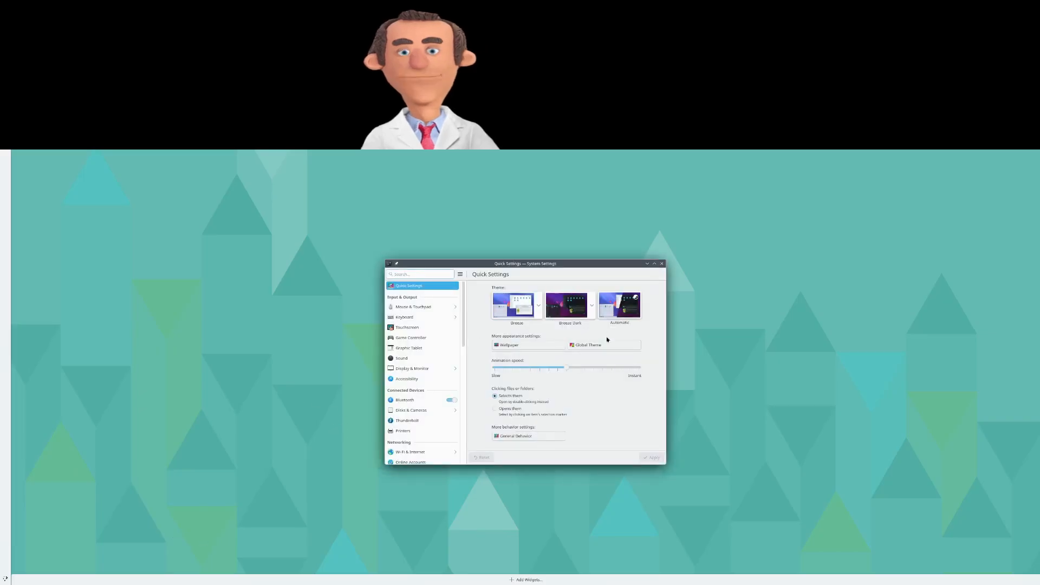
# Apply the Breeze Dark theme to the desktop and close System Settings.
pyautogui.click(566, 305)
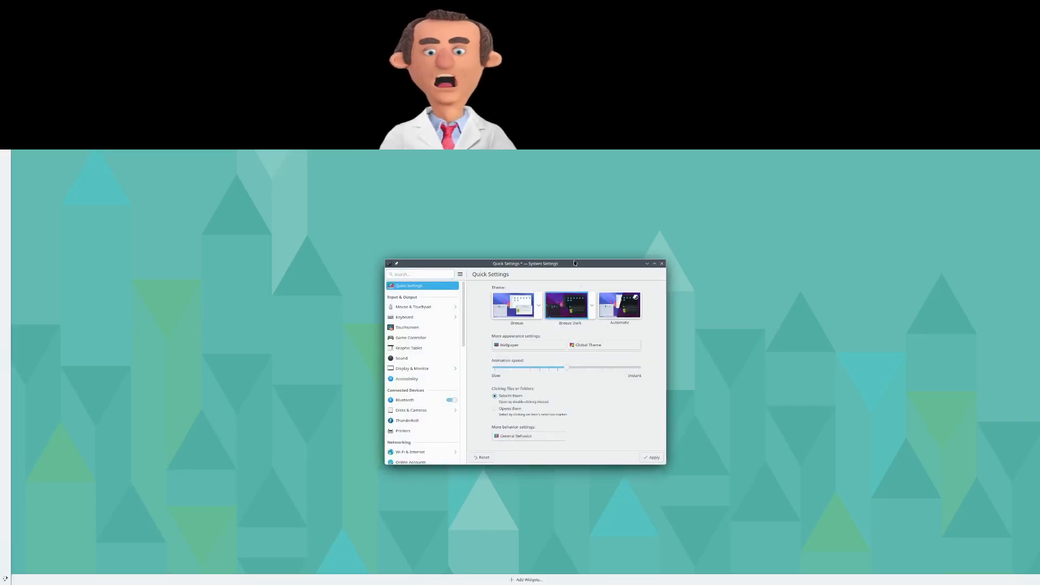
pyautogui.moveTo(557, 265); pyautogui.dragTo(619, 274)
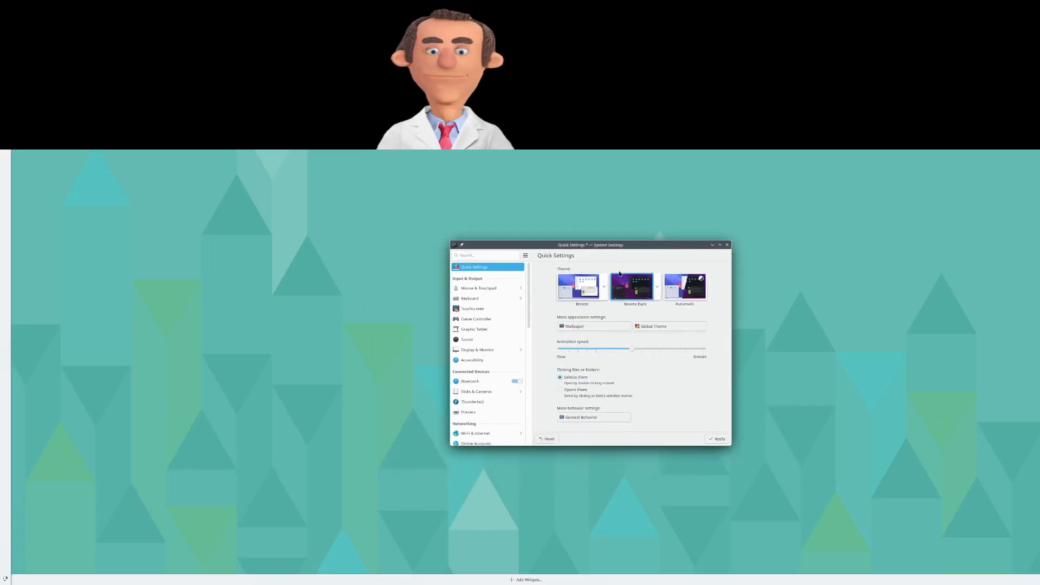
pyautogui.click(716, 439)
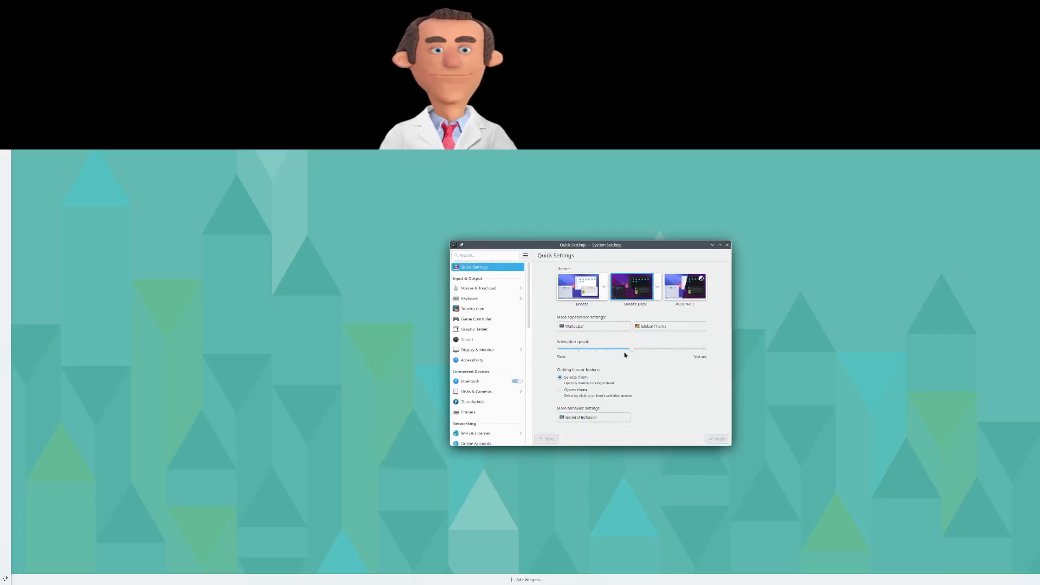
pyautogui.moveTo(615, 244)
pyautogui.mouseDown()
pyautogui.moveTo(692, 251)
pyautogui.moveTo(613, 233)
pyautogui.mouseUp()
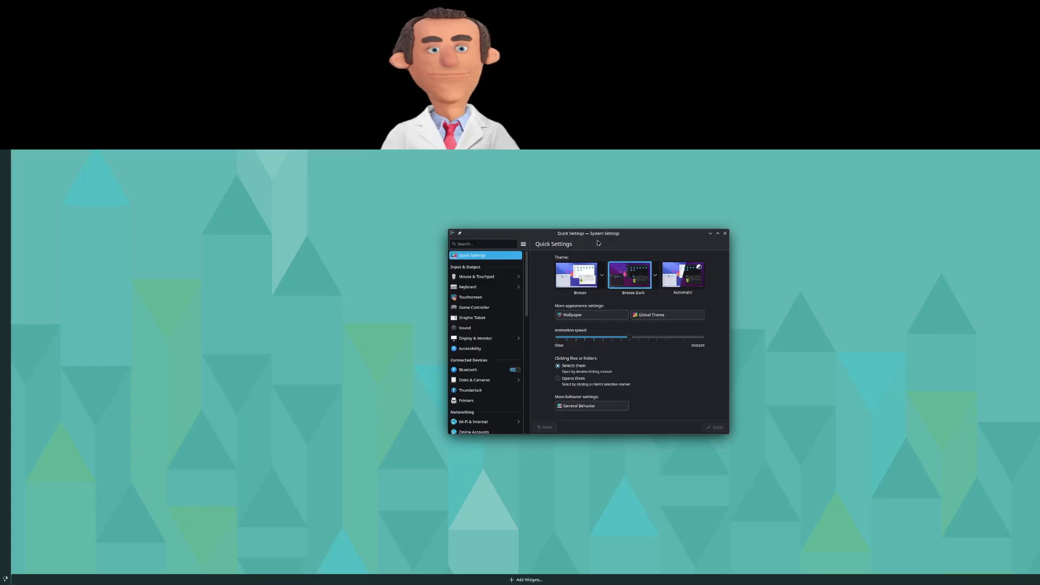
pyautogui.moveTo(598, 243); pyautogui.dragTo(624, 258)
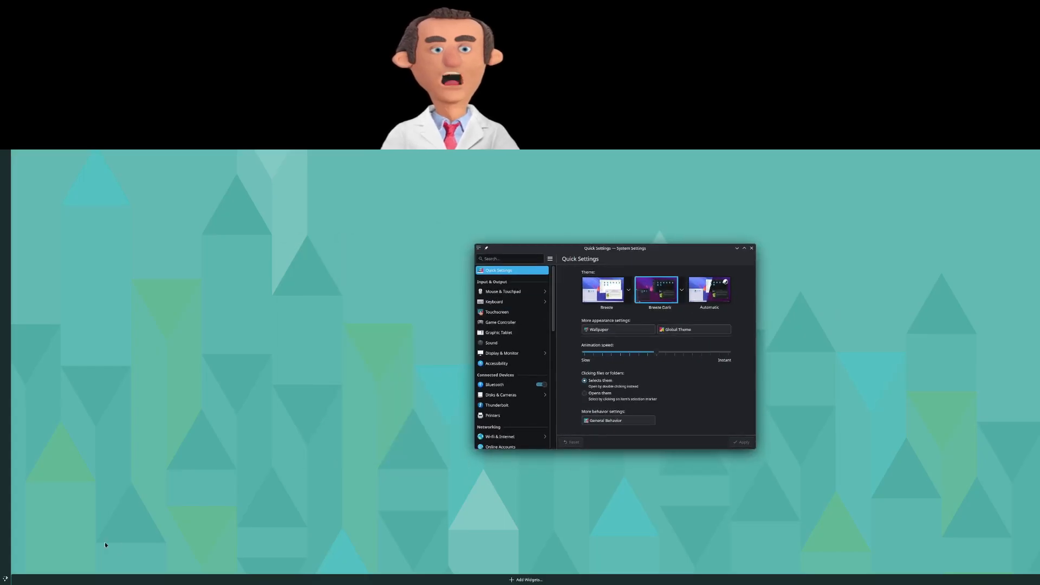
pyautogui.click(3, 583)
pyautogui.click(3, 583)
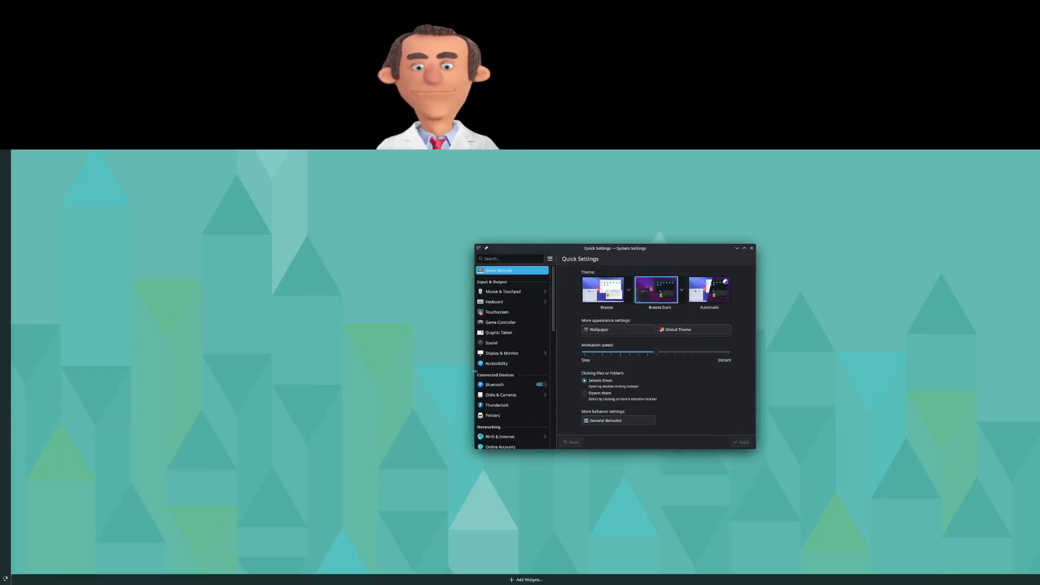
pyautogui.click(752, 249)
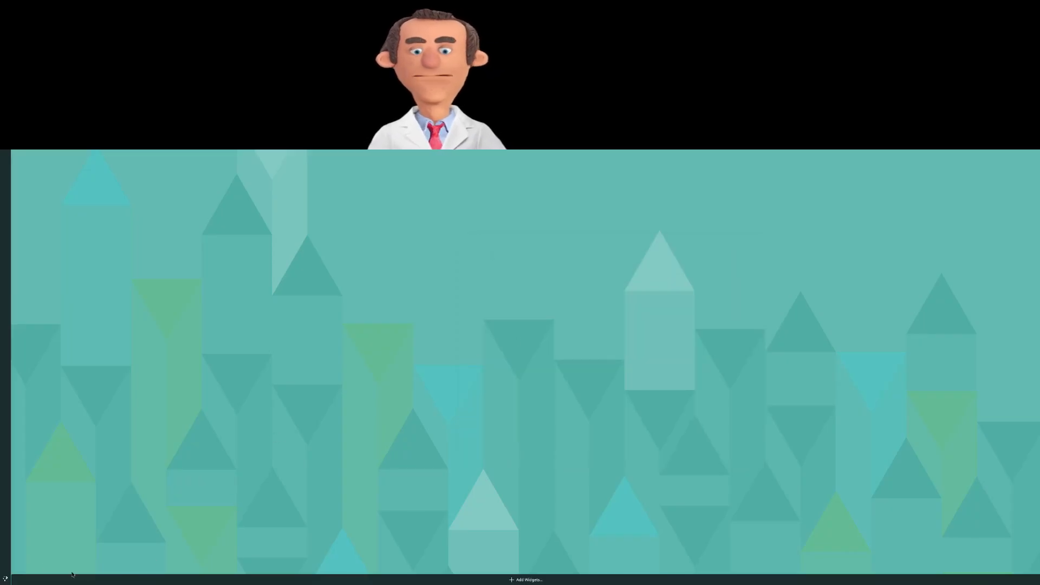
pyautogui.rightClick(46, 583)
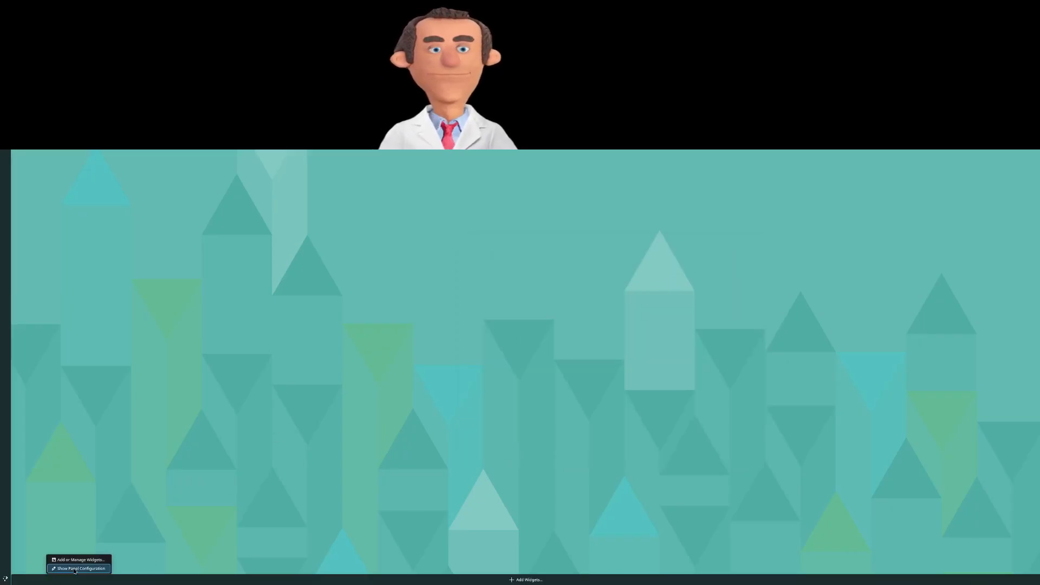
pyautogui.click(73, 568)
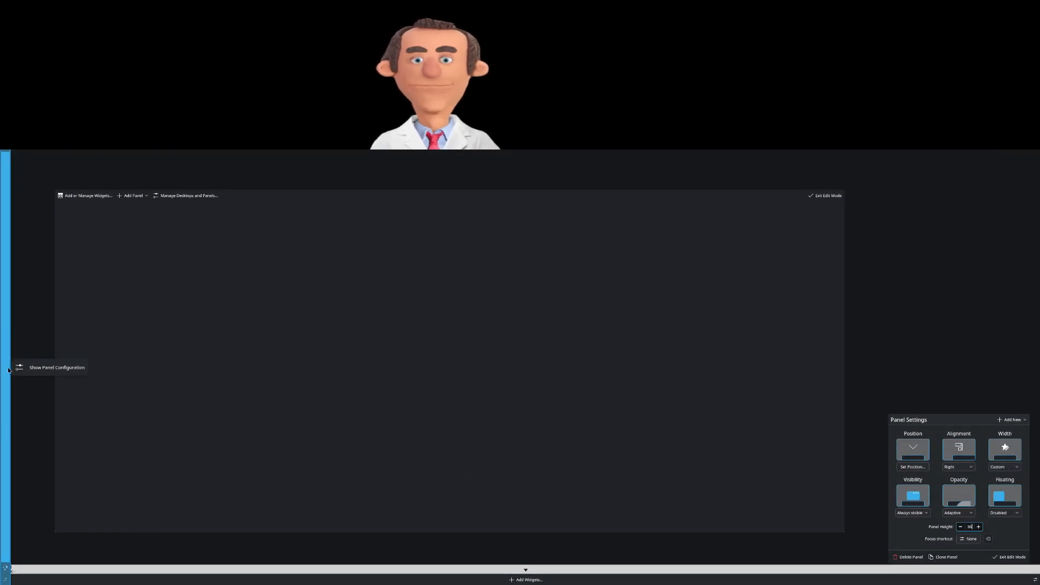
pyautogui.click(29, 368)
# Search the widgets for "tra" and add the System Tray to the vertical panel.
pyautogui.rightClick(6, 373)
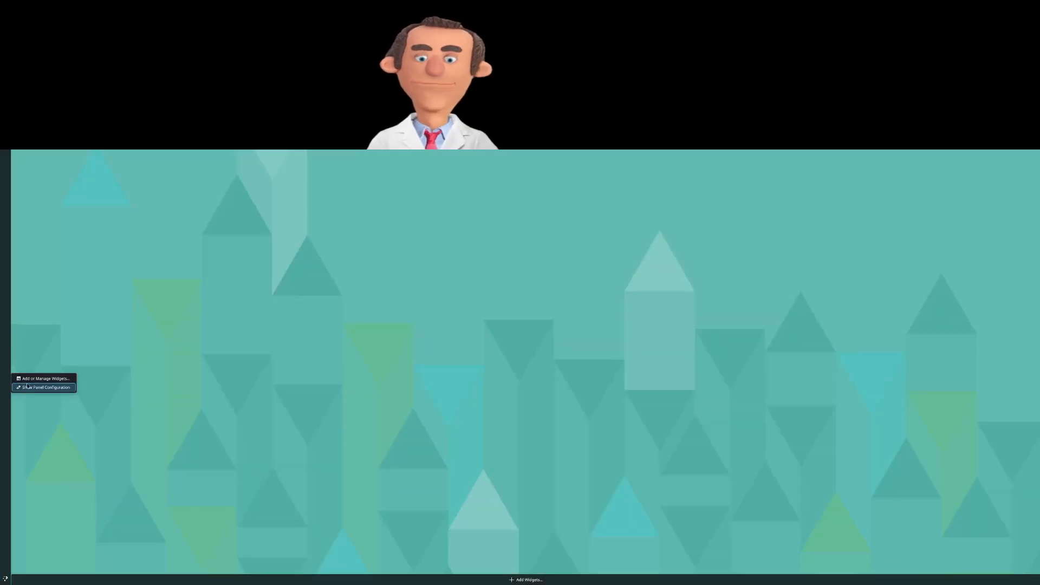
pyautogui.click(30, 378)
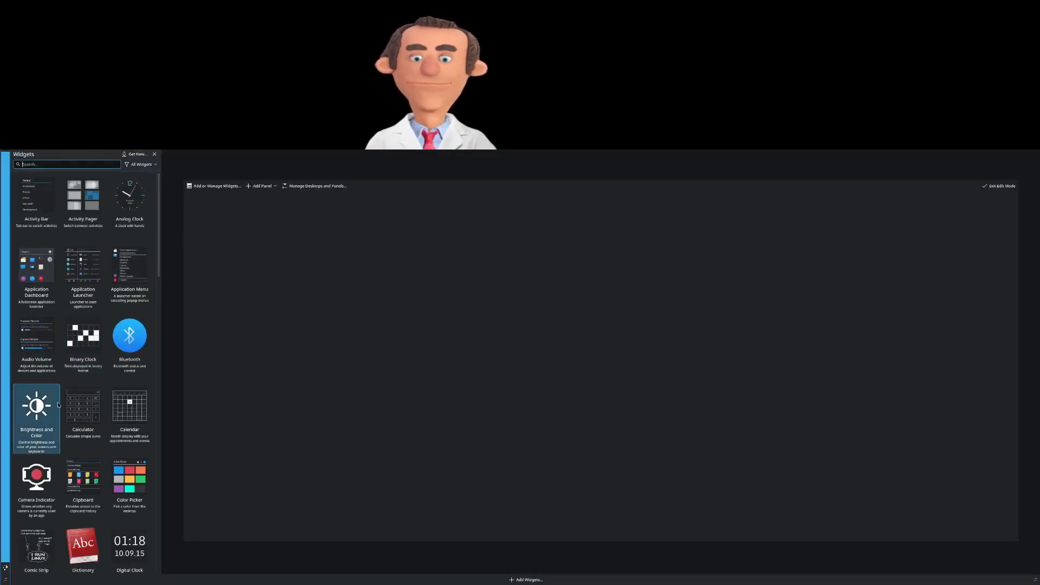
pyautogui.write('traty')
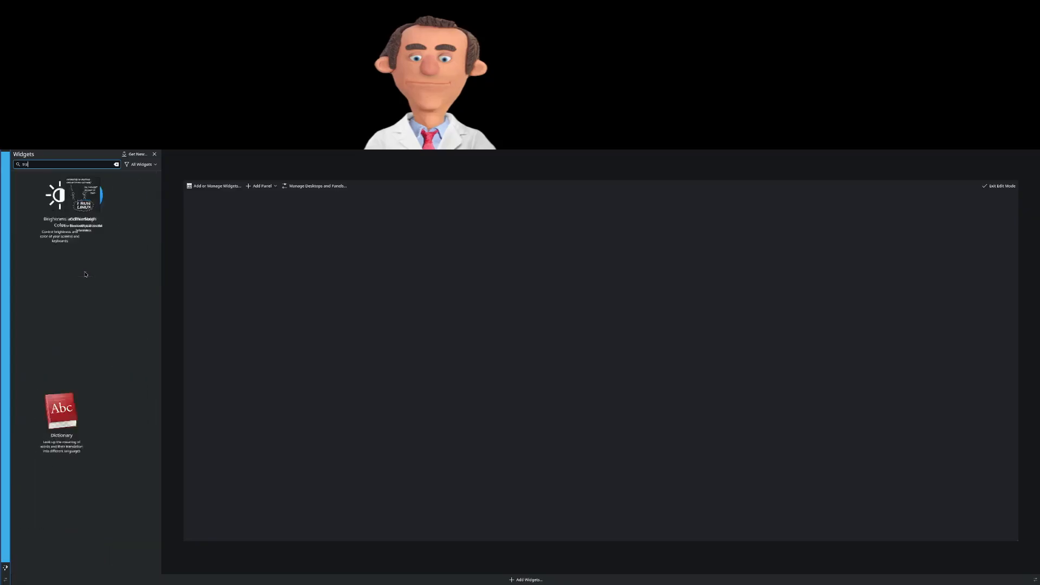
pyautogui.press('BackSpace')
pyautogui.press('BackSpace')
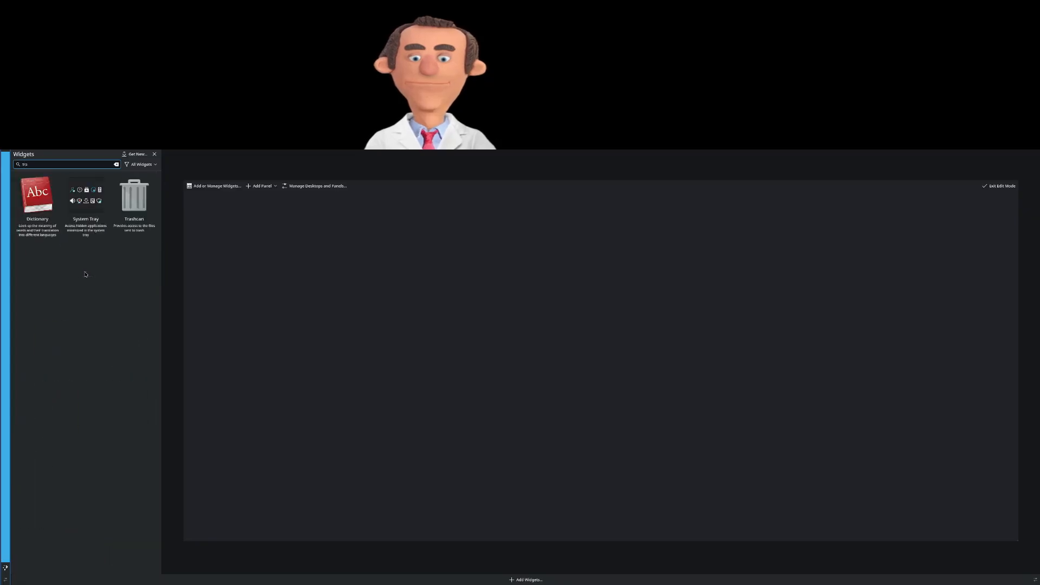
pyautogui.doubleClick(101, 216)
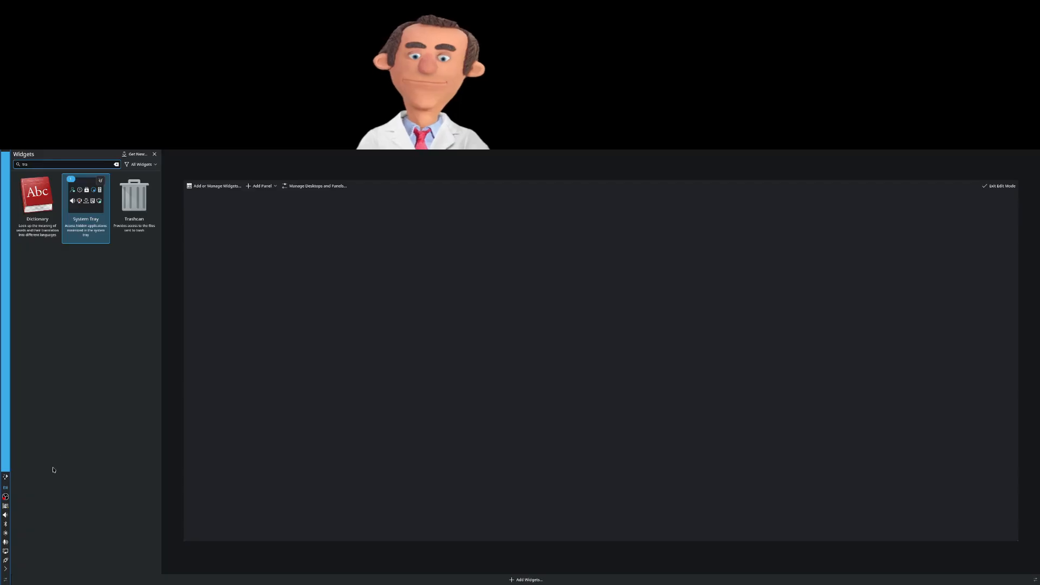
# Move the Application Launcher below the System Tray in the vertical panel and leave edit mode.
pyautogui.moveTo(6, 483)
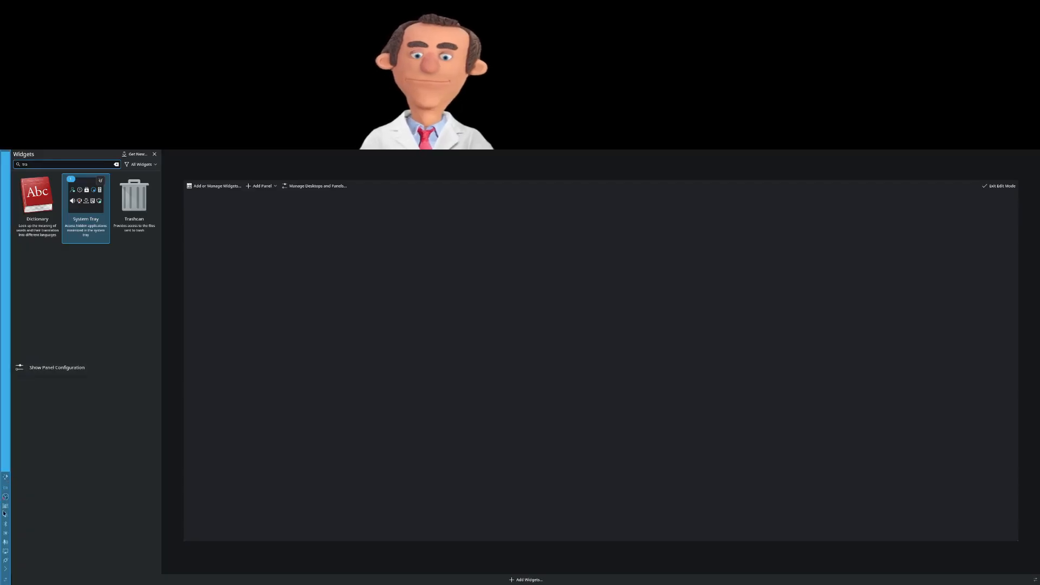
pyautogui.click(8, 476)
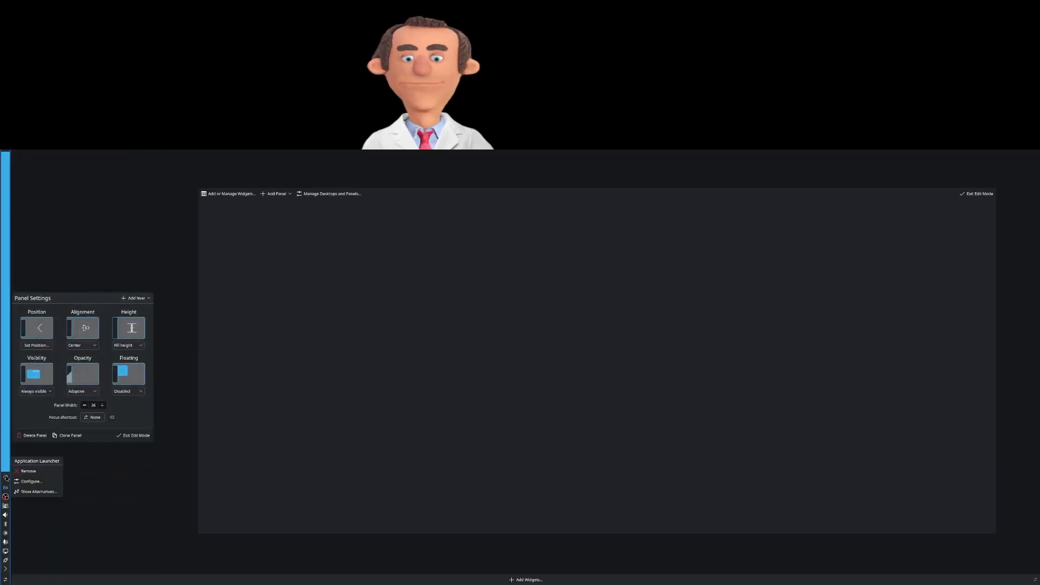
pyautogui.click(4, 478)
pyautogui.click(5, 479)
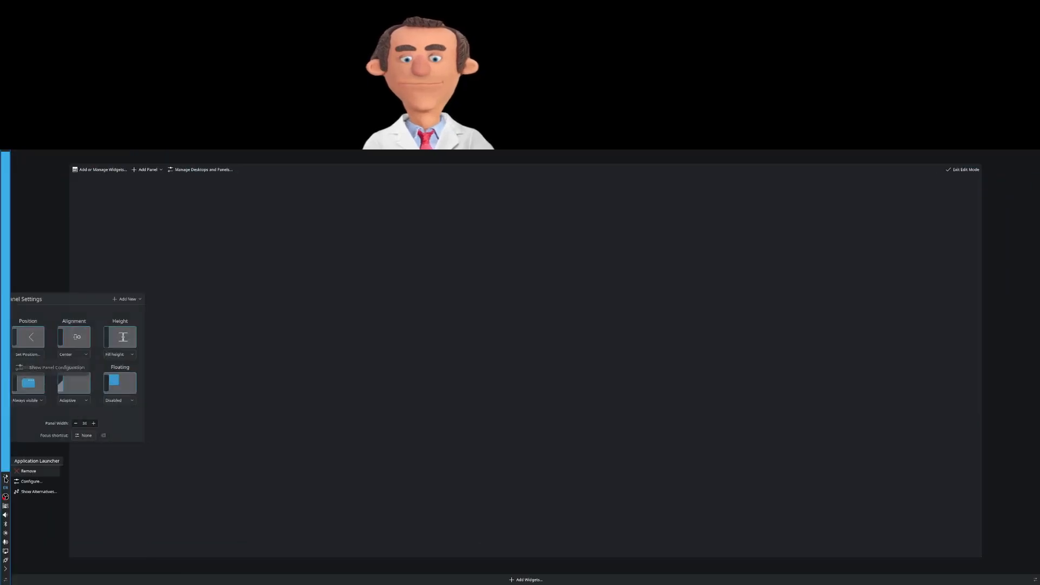
pyautogui.moveTo(5, 480); pyautogui.dragTo(6, 575)
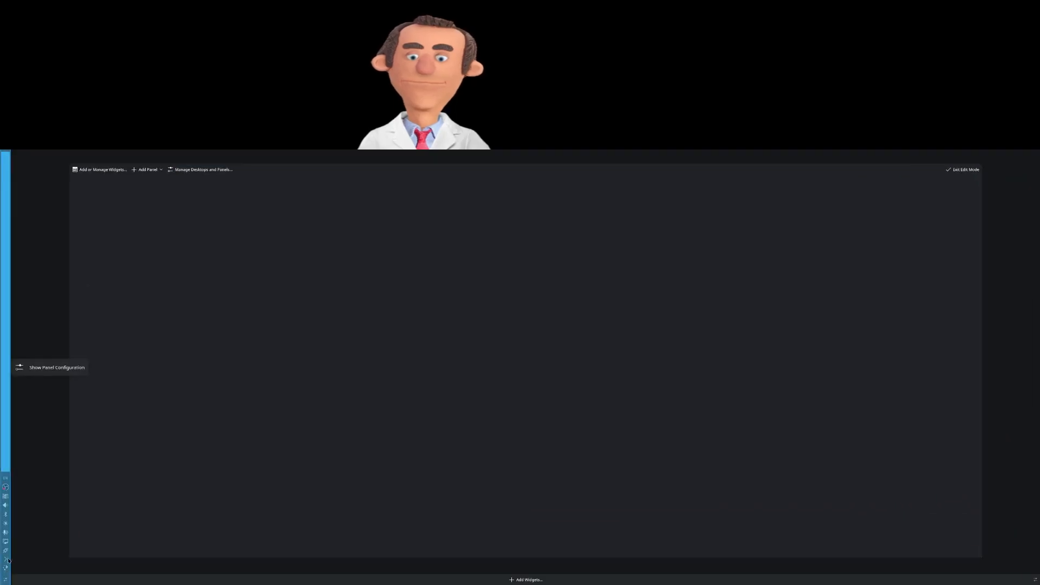
pyautogui.click(23, 478)
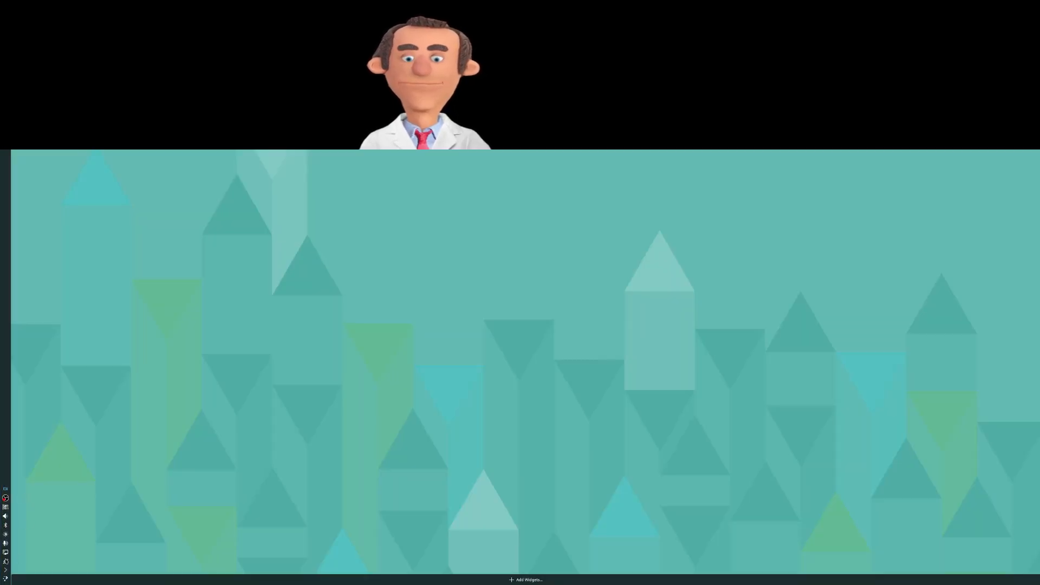
# Open the System Tray settings and display the list of tray entries.
pyautogui.rightClick(10, 571)
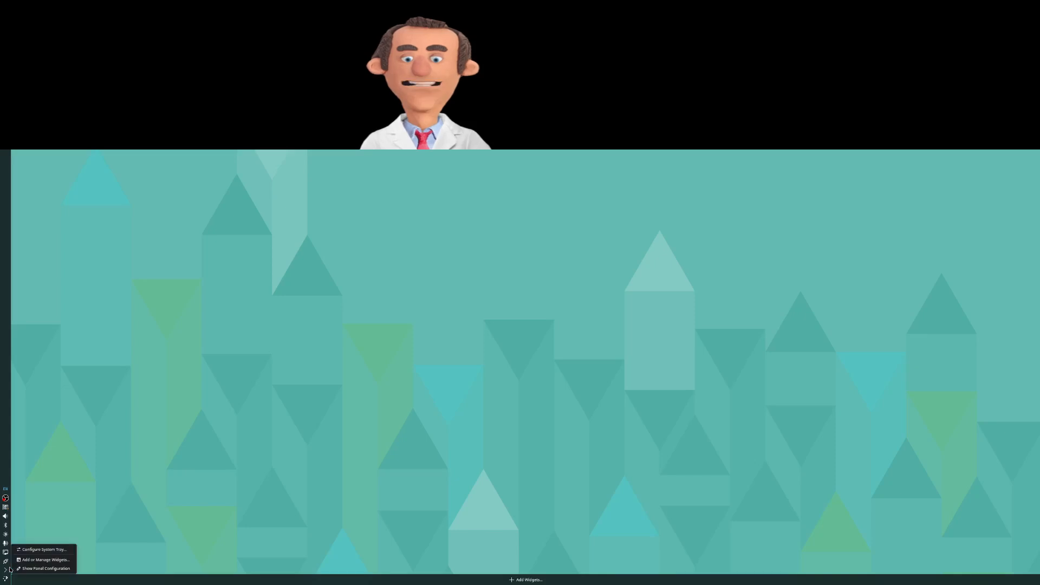
pyautogui.click(40, 550)
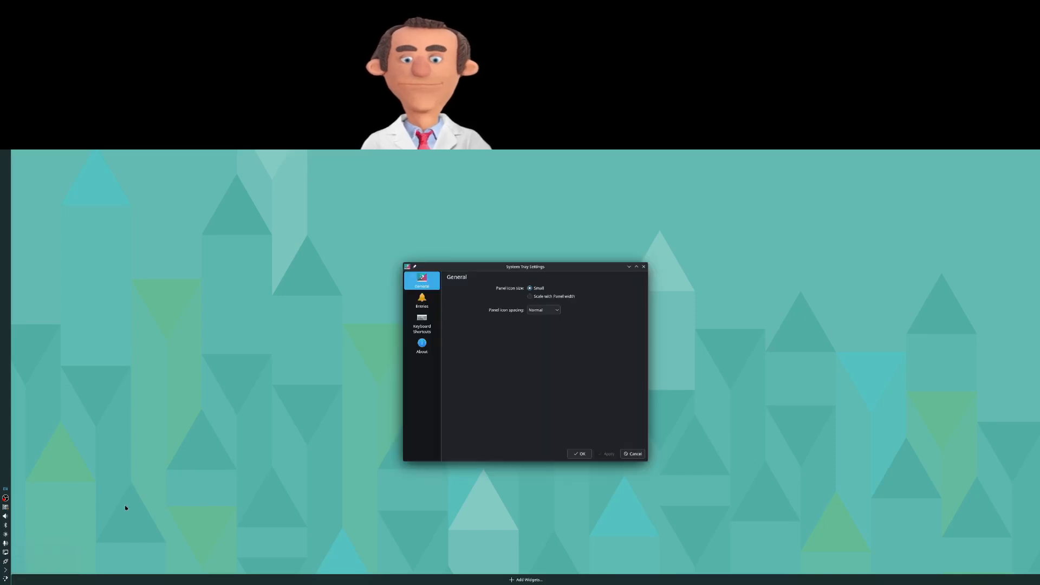
pyautogui.click(422, 299)
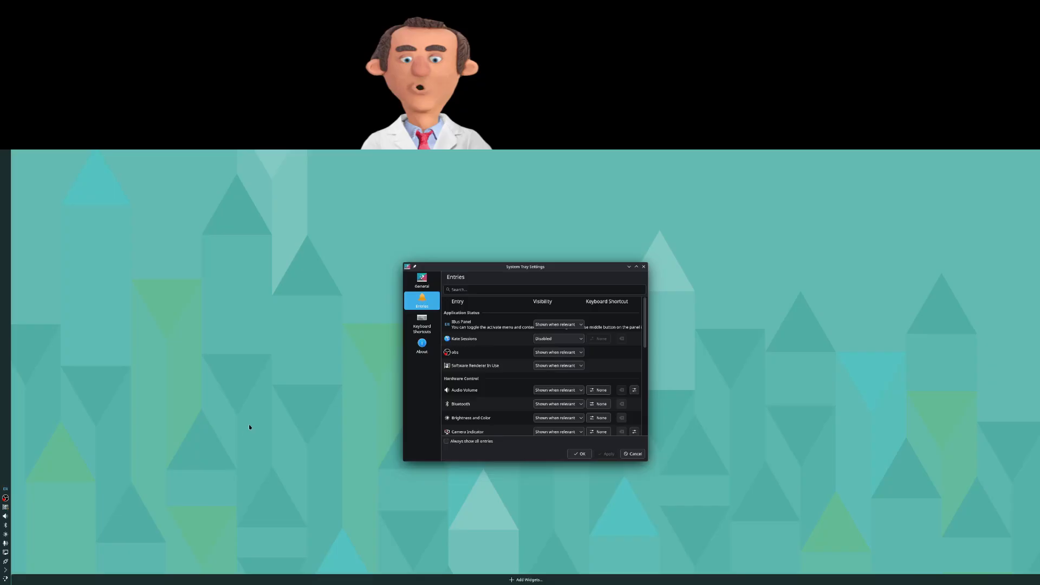
pyautogui.click(6, 570)
pyautogui.click(284, 457)
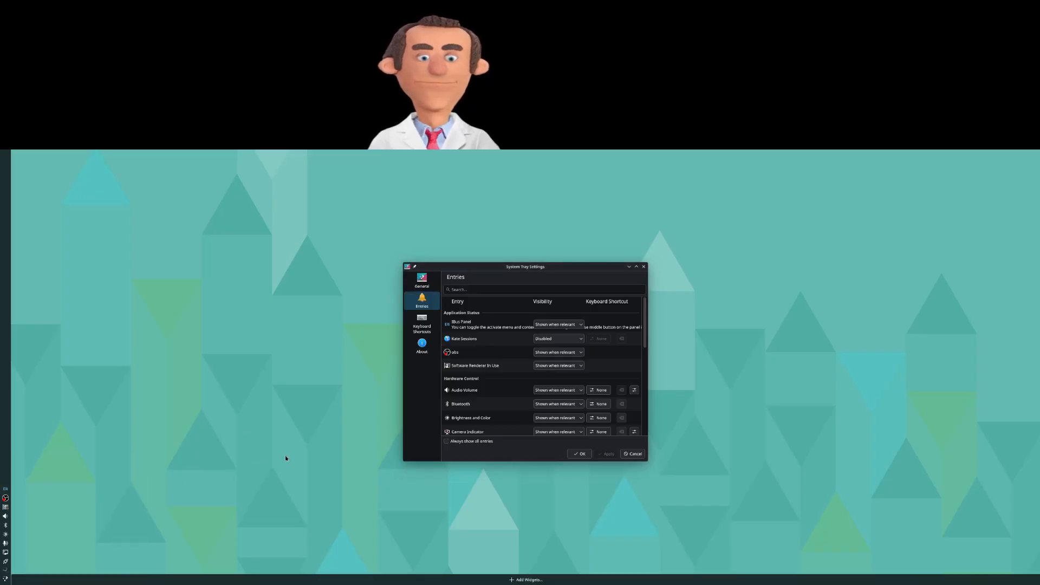
pyautogui.click(422, 280)
pyautogui.click(422, 300)
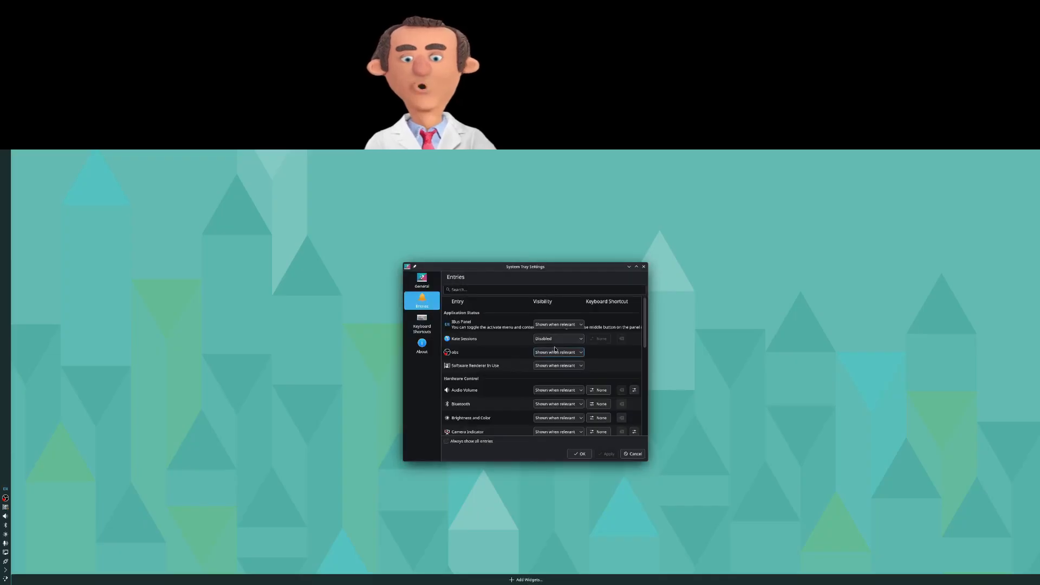
# Set the visibility of the IBus Panel entry to Always shown.
pyautogui.click(565, 325)
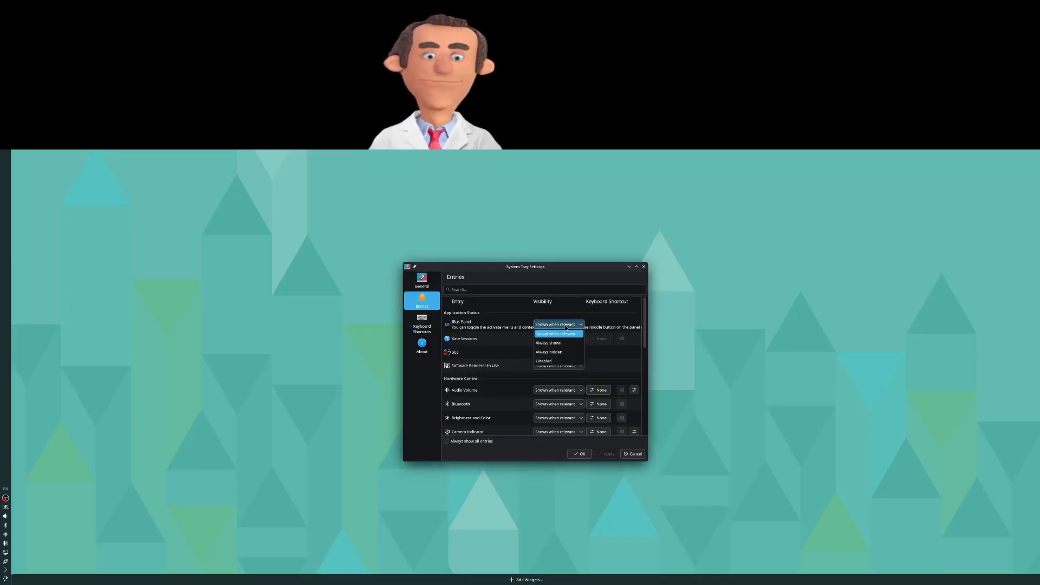
pyautogui.click(601, 323)
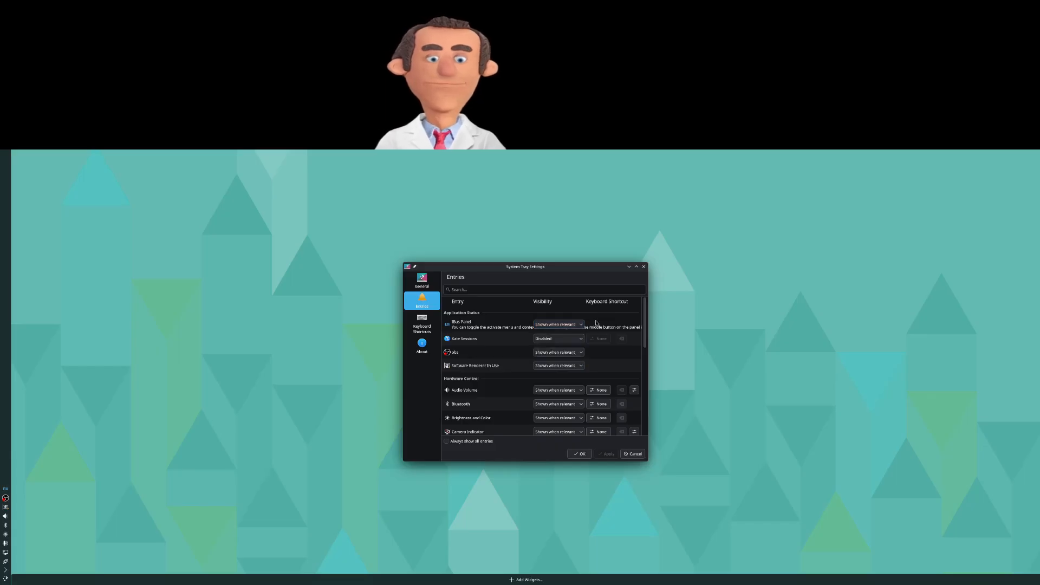
pyautogui.click(568, 326)
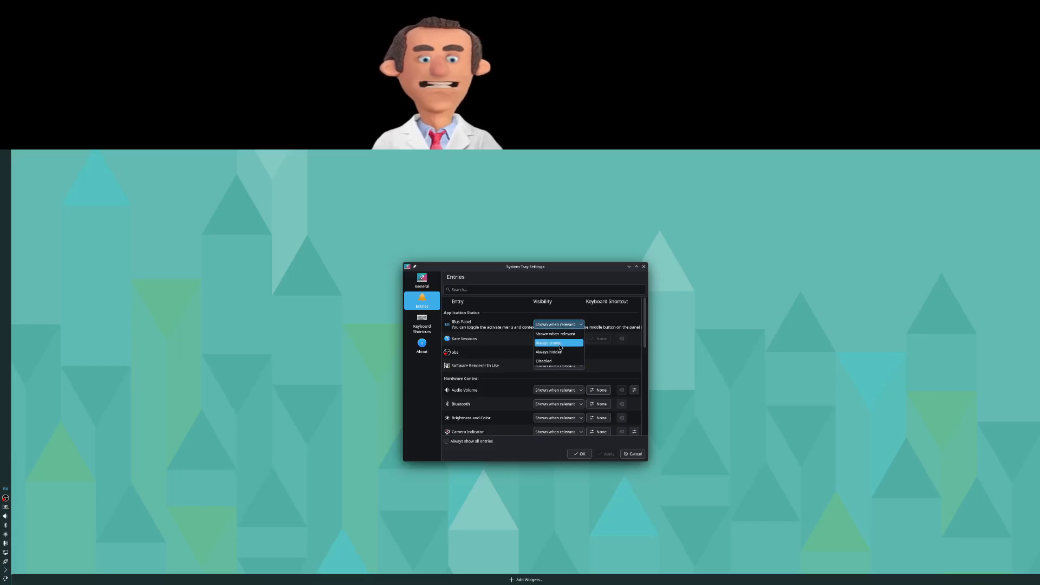
pyautogui.click(560, 343)
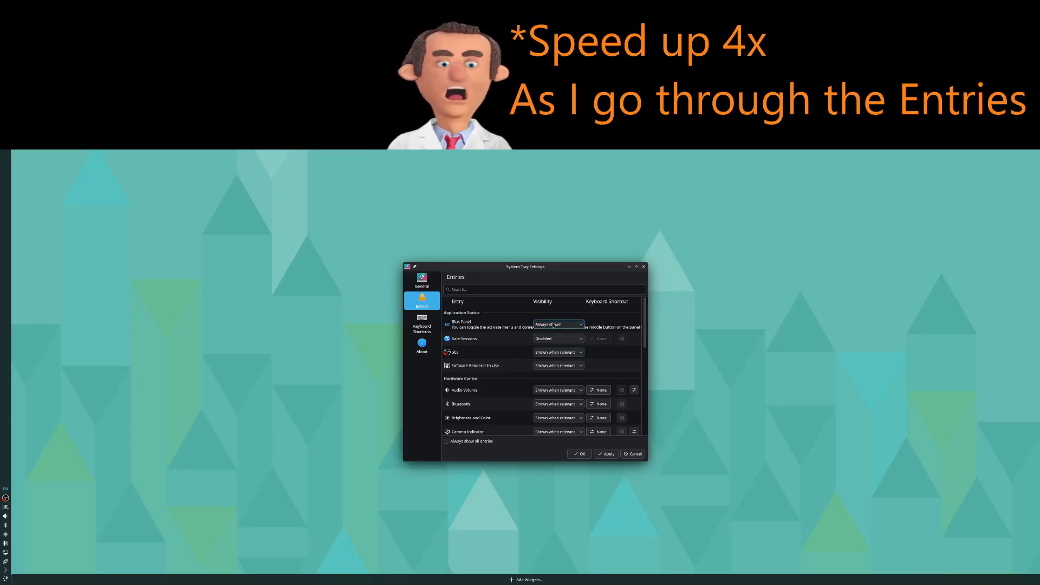
# Set the obs entry to Always shown, disable Software Renderer In Use, and acknowledge the risk notice.
pyautogui.scroll(1, 545, 340)
pyautogui.scroll(-2, 545, 341)
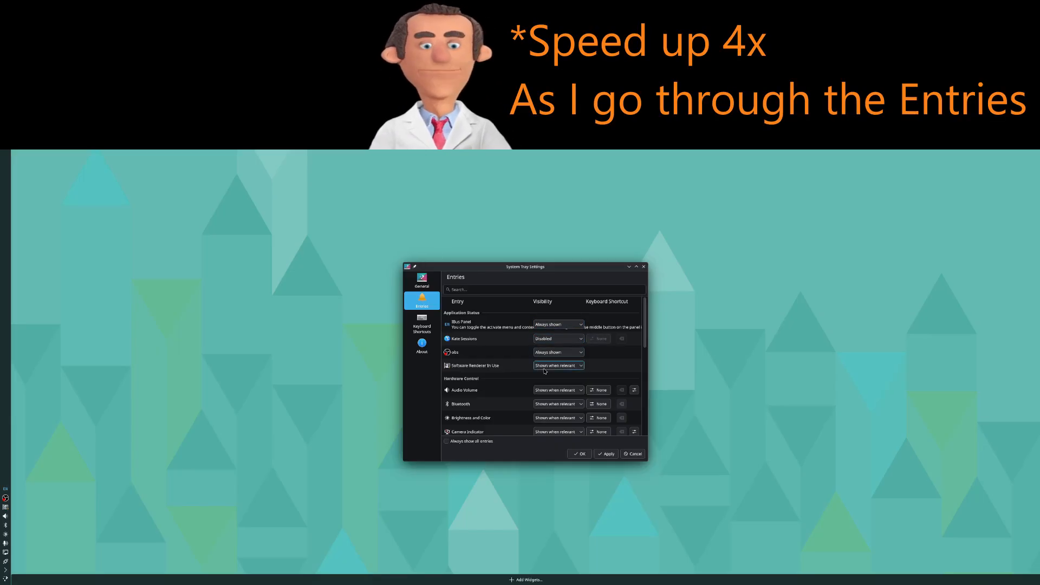
pyautogui.scroll(-5, 545, 368)
pyautogui.scroll(1, 564, 359)
pyautogui.scroll(2, 564, 371)
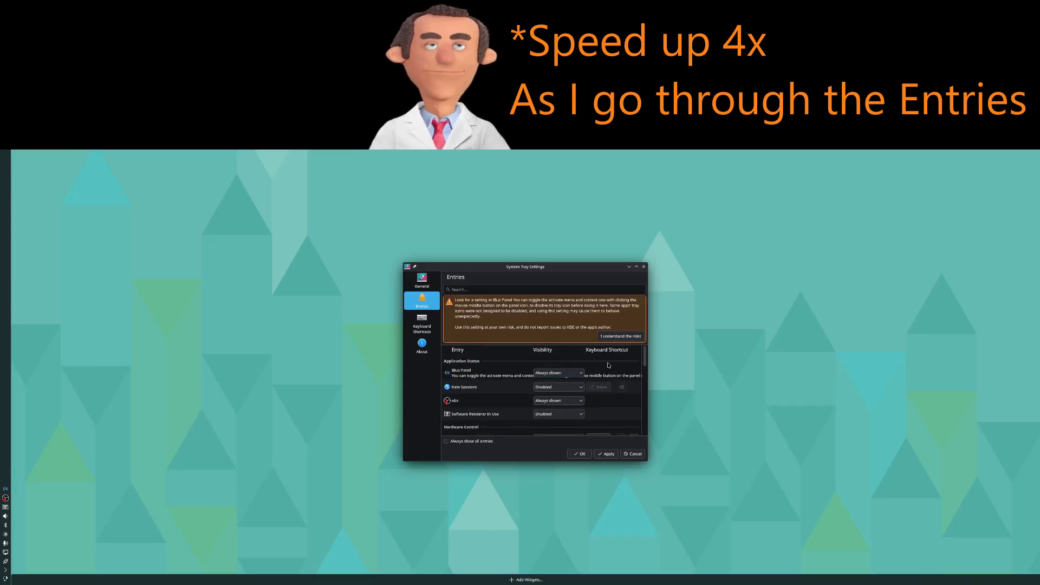
pyautogui.click(621, 336)
# Set Audio Volume, Bluetooth, and Brightness and Color to Always shown, and set Camera Indicator to Disabled.
pyautogui.scroll(-3, 569, 357)
pyautogui.scroll(-1, 558, 335)
pyautogui.scroll(-1, 555, 349)
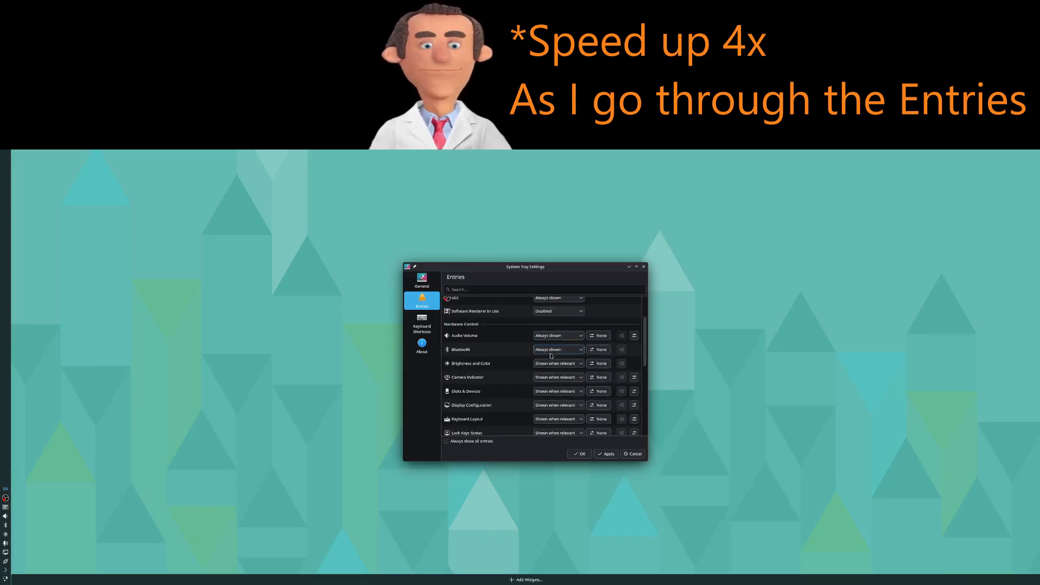
pyautogui.scroll(-1, 544, 363)
pyautogui.scroll(-3, 547, 377)
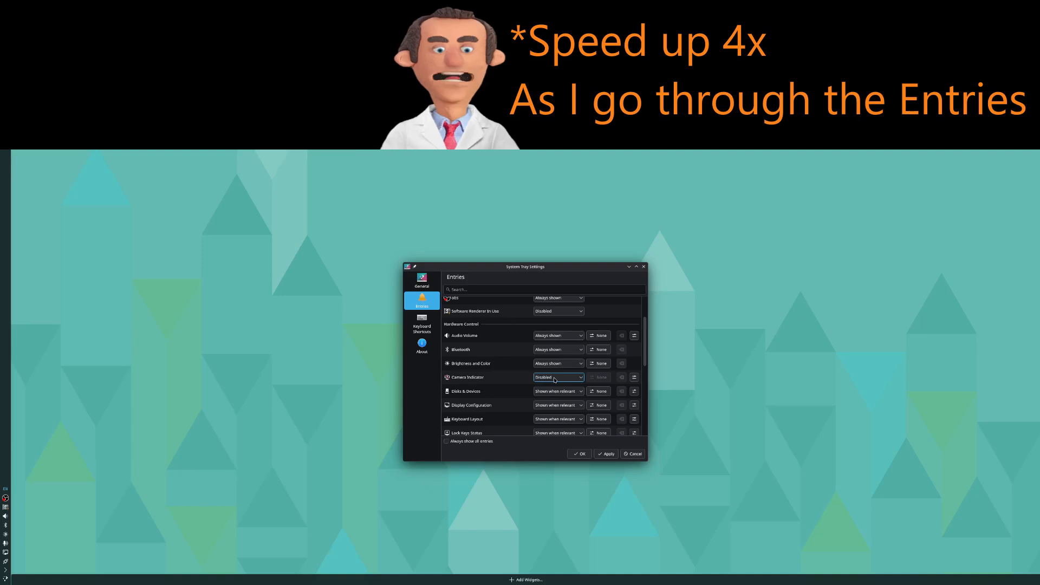
# Set the Disks & Devices, Display Configuration and Keyboard Layout entries to Always shown.
pyautogui.scroll(-1, 547, 391)
pyautogui.scroll(-1, 547, 405)
pyautogui.scroll(-4, 546, 396)
pyautogui.scroll(-1, 546, 364)
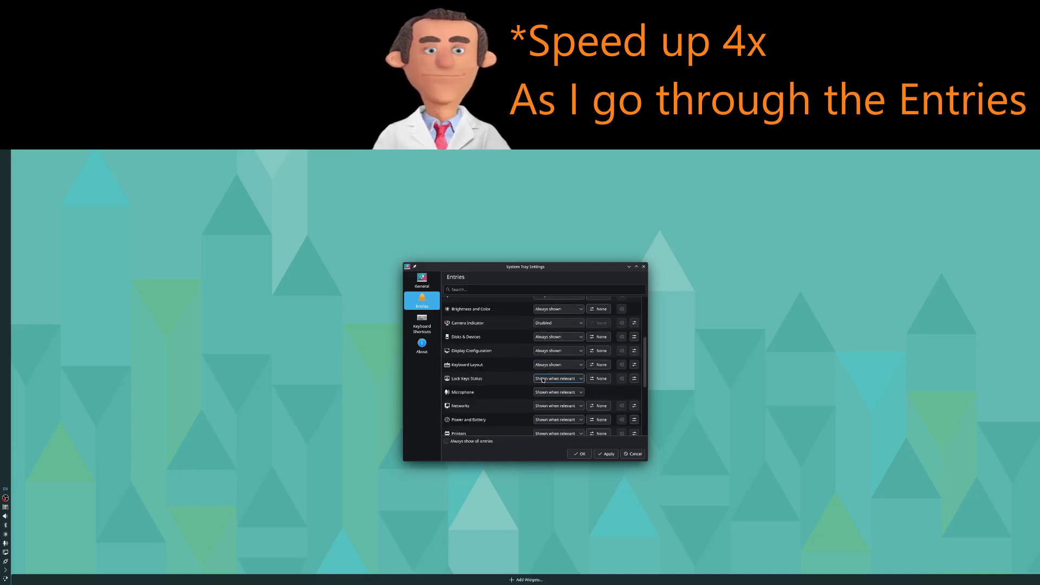
# Set Microphone, Networks, and Power and Battery to Always shown, and set Lock Keys Status and Printers to Disabled.
pyautogui.scroll(-2, 544, 379)
pyautogui.scroll(-2, 546, 406)
pyautogui.scroll(-3, 546, 420)
pyautogui.scroll(-3, 546, 374)
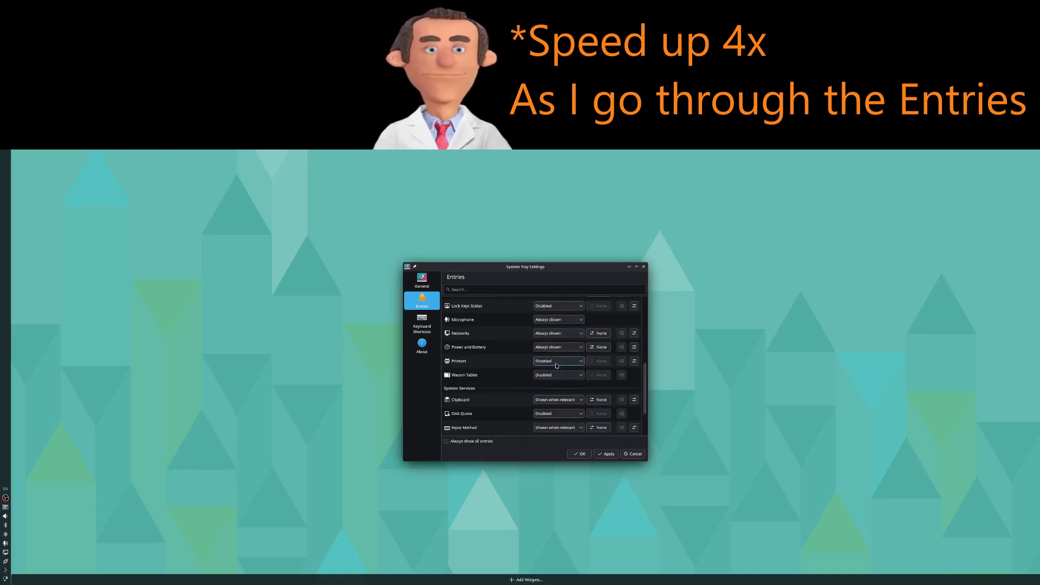
# Set Clipboard and Media Player to Always shown, disable Input Method, Notifications and Weather Report, and apply the tray settings.
pyautogui.scroll(-3, 546, 373)
pyautogui.scroll(-3, 547, 364)
pyautogui.scroll(-2, 530, 388)
pyautogui.scroll(2, 551, 345)
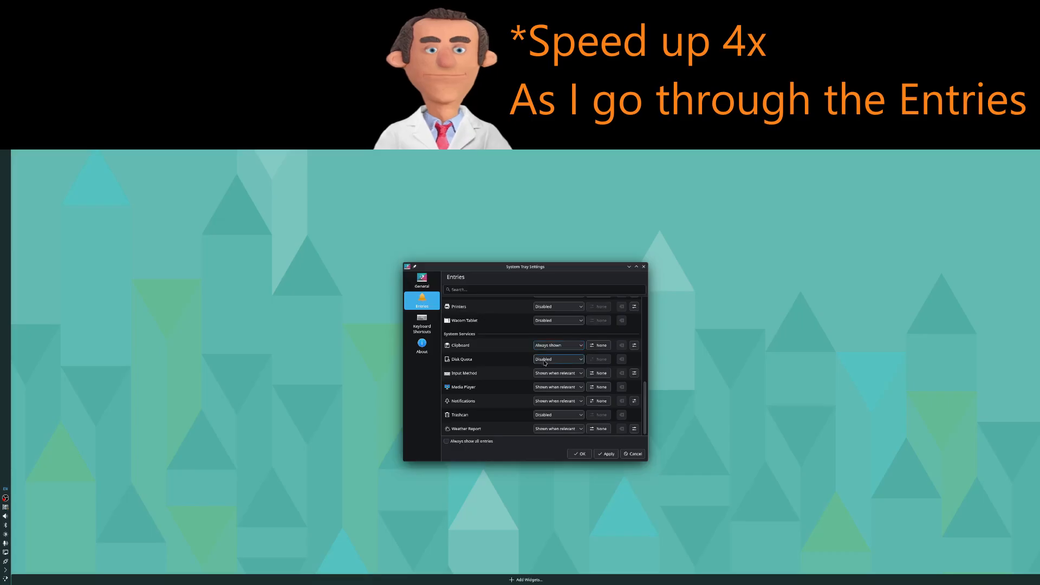
pyautogui.scroll(-3, 545, 374)
pyautogui.scroll(-1, 546, 386)
pyautogui.scroll(-3, 546, 400)
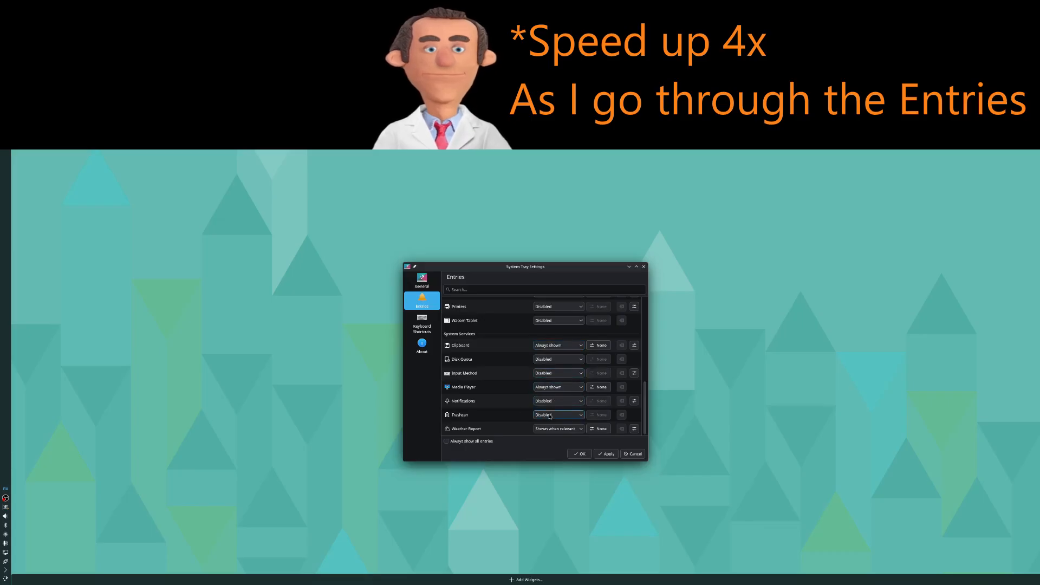
pyautogui.scroll(-3, 547, 431)
pyautogui.click(606, 454)
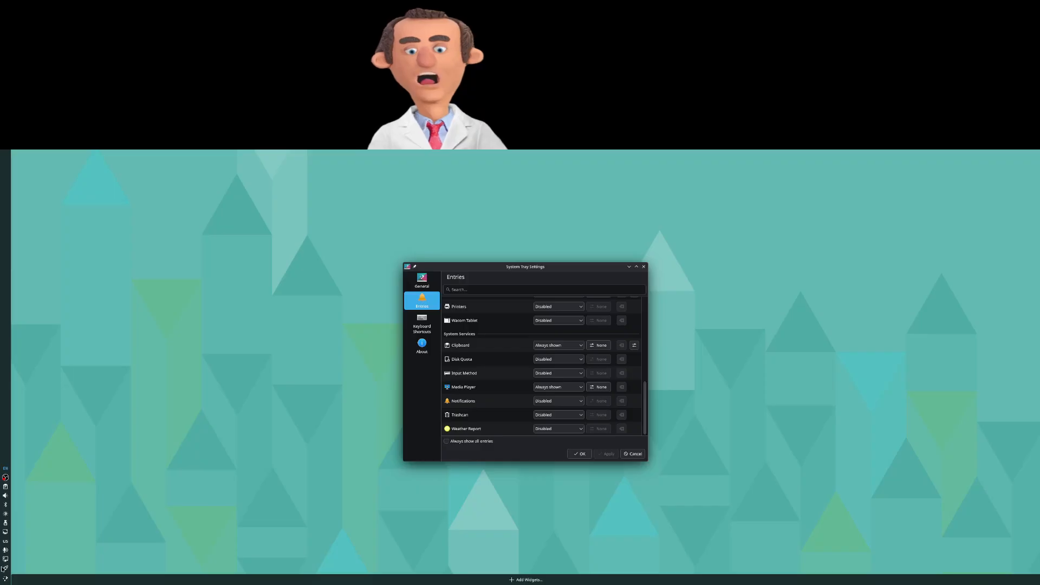
pyautogui.click(579, 454)
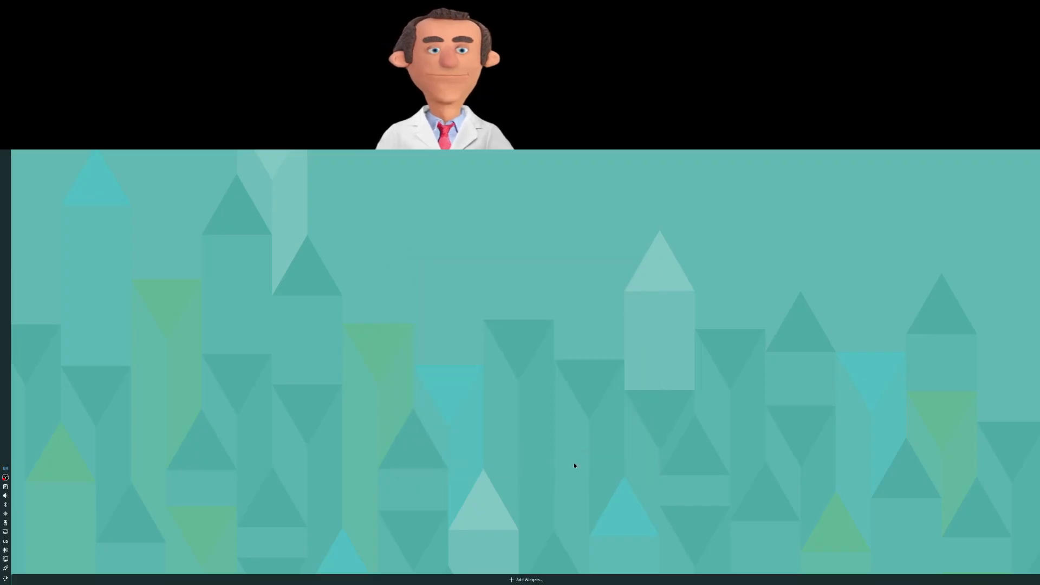
# Search the widgets for "clock" and add the Digital Clock to the bottom panel.
pyautogui.rightClick(297, 580)
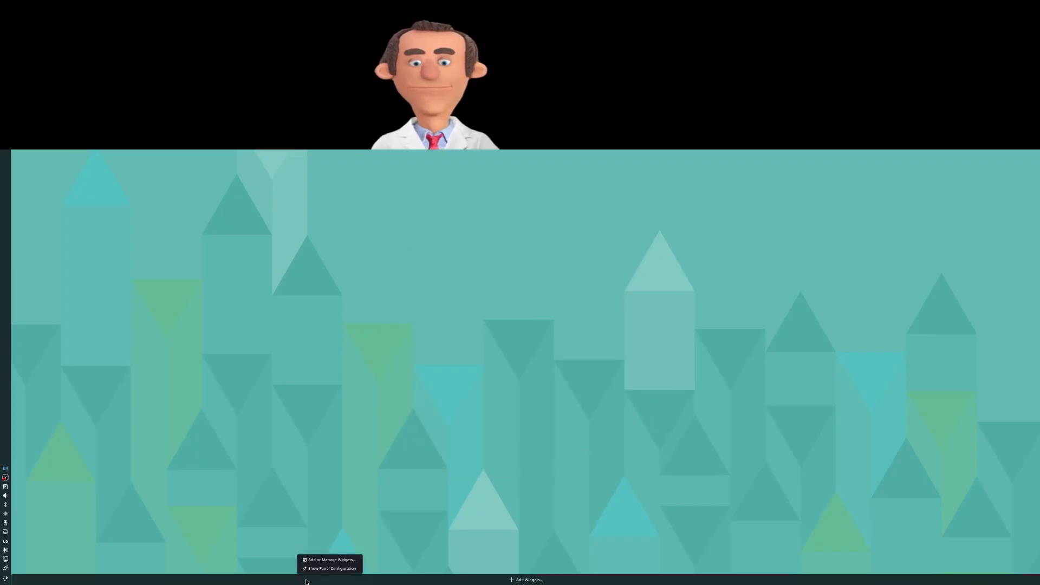
pyautogui.click(327, 560)
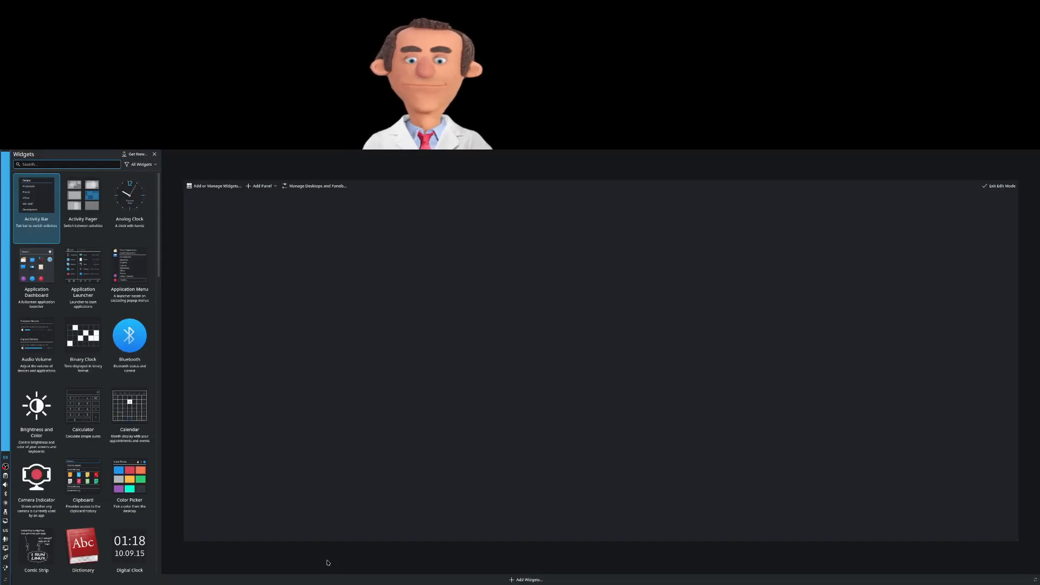
pyautogui.write('clock')
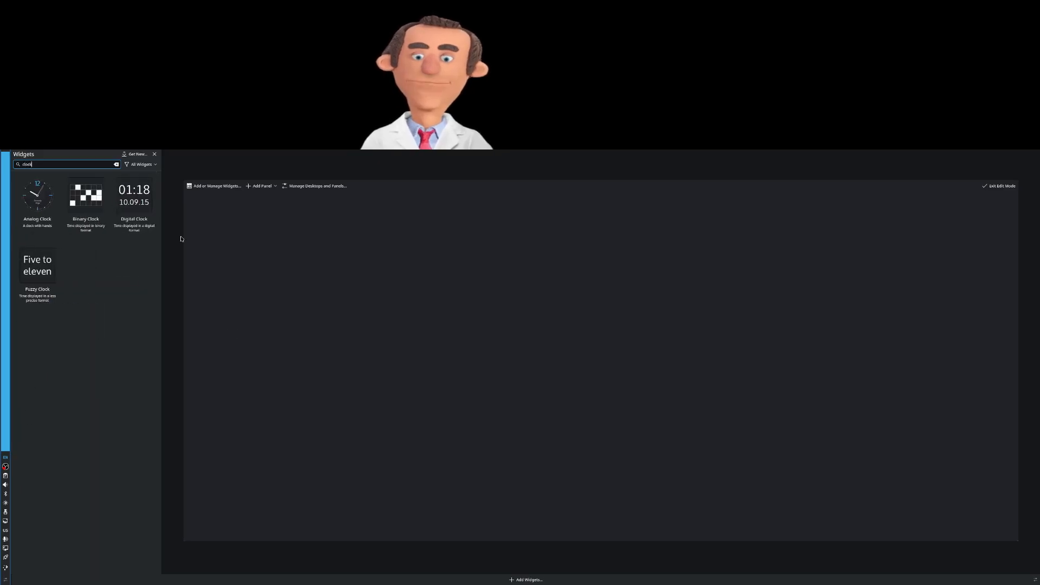
pyautogui.doubleClick(147, 203)
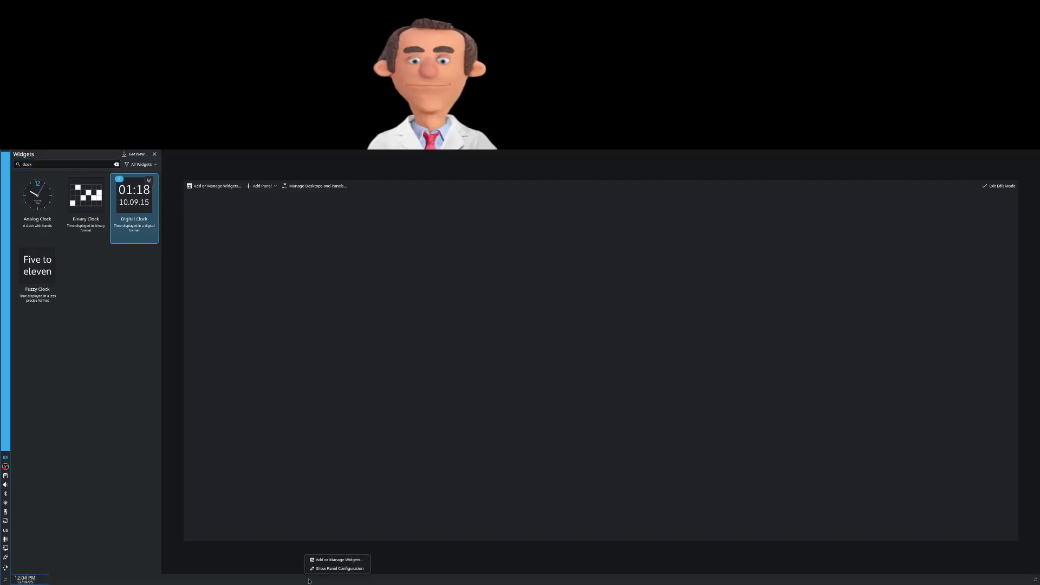
# Open the bottom panel's configuration and add a spacer to the panel.
pyautogui.click(332, 570)
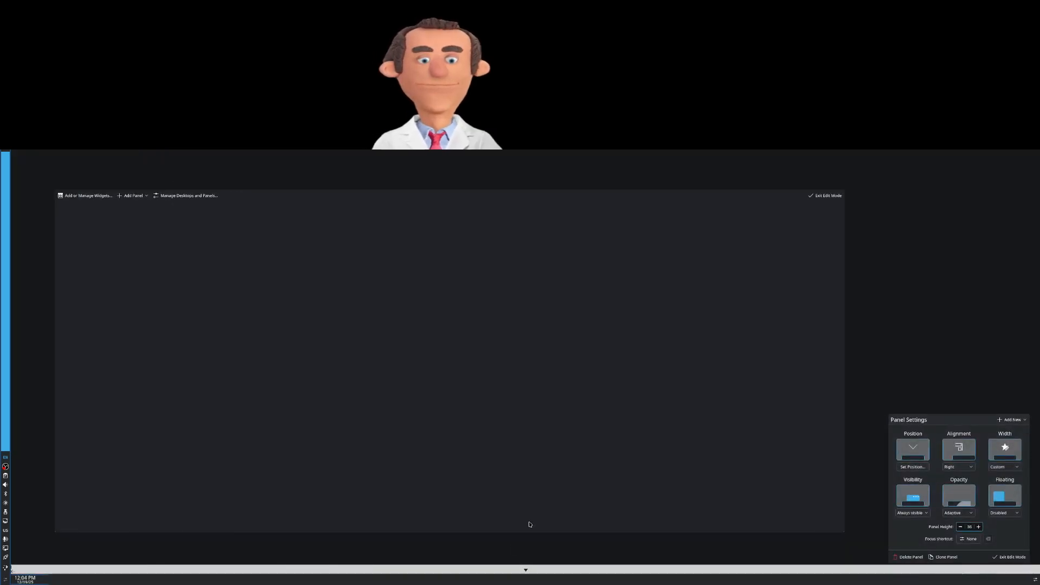
pyautogui.click(1012, 420)
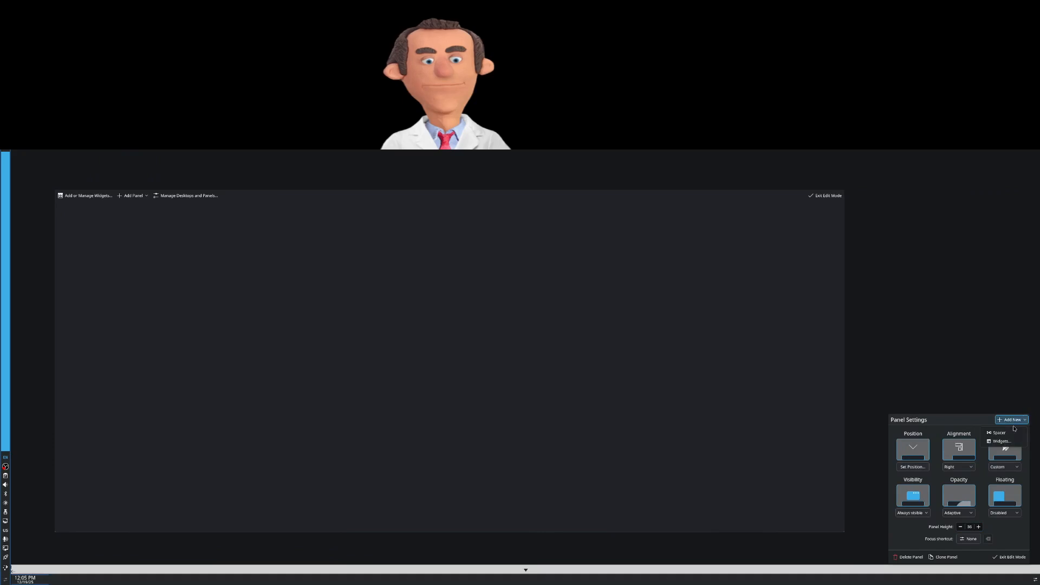
pyautogui.click(1009, 433)
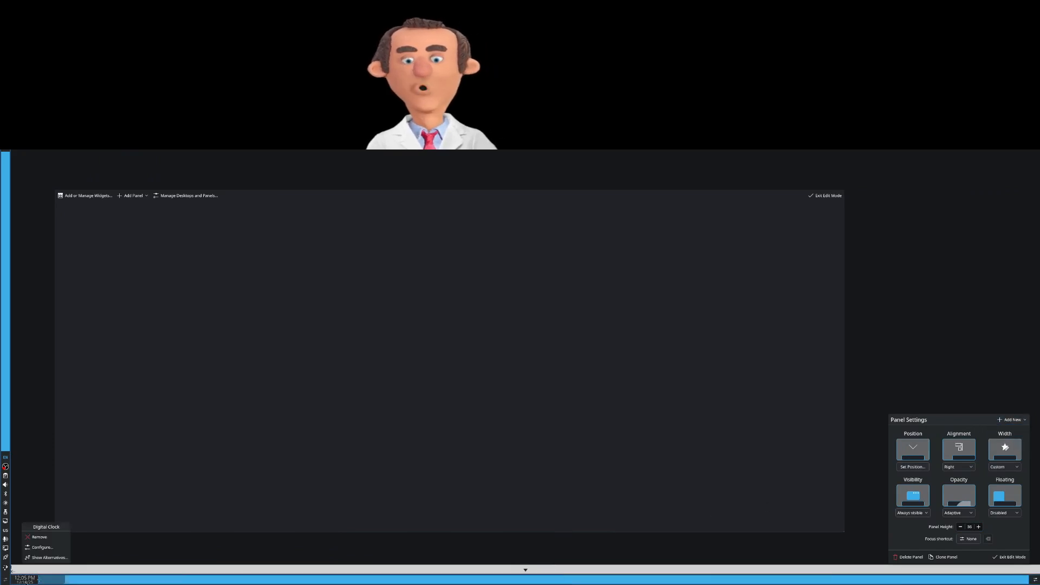
# Move the Digital Clock past the spacer to the right end of the bottom panel and leave edit mode.
pyautogui.moveTo(32, 581); pyautogui.dragTo(1028, 583)
pyautogui.click(1035, 580)
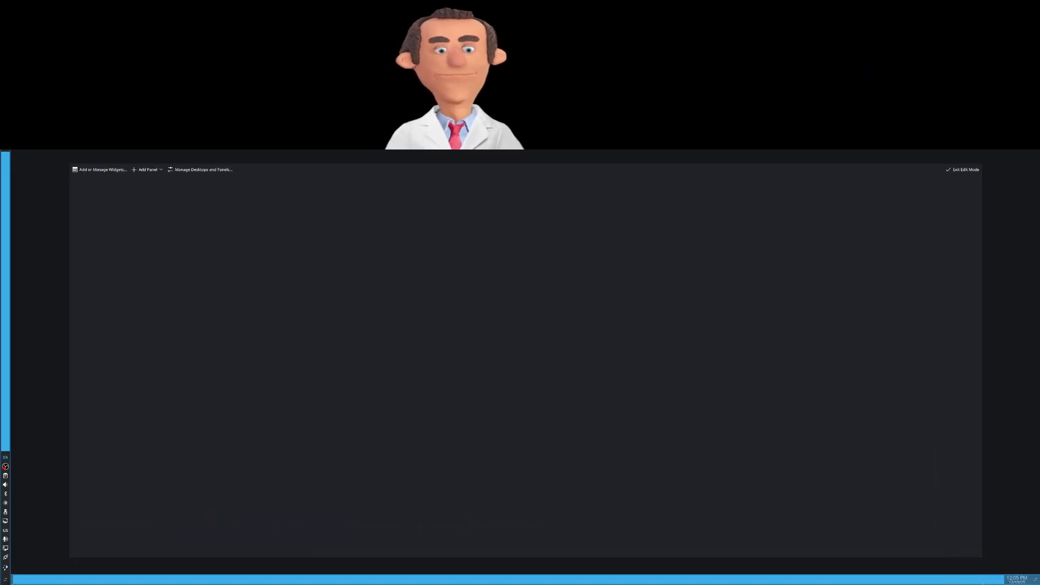
pyautogui.click(996, 532)
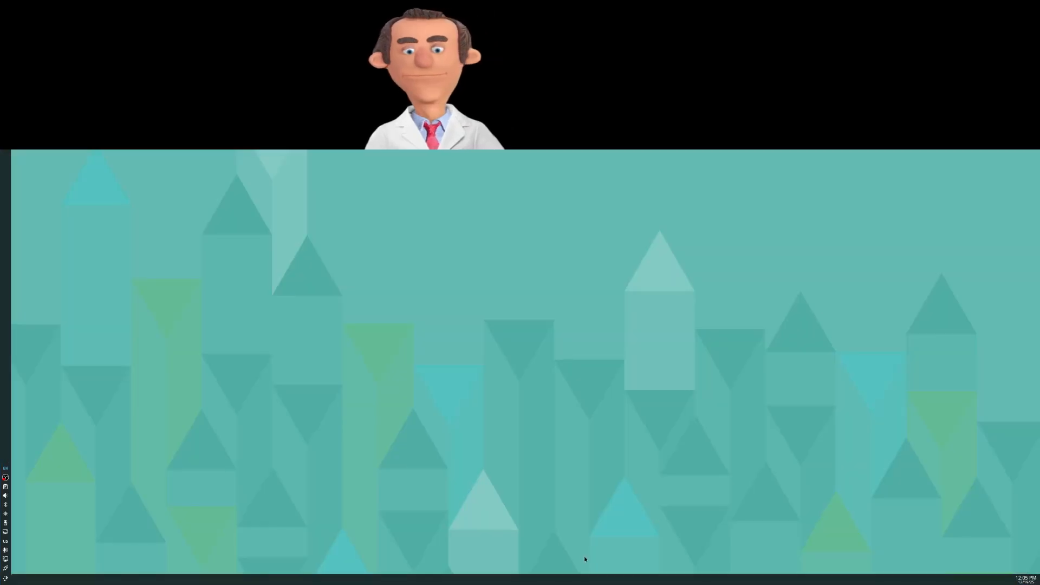
pyautogui.click(4, 578)
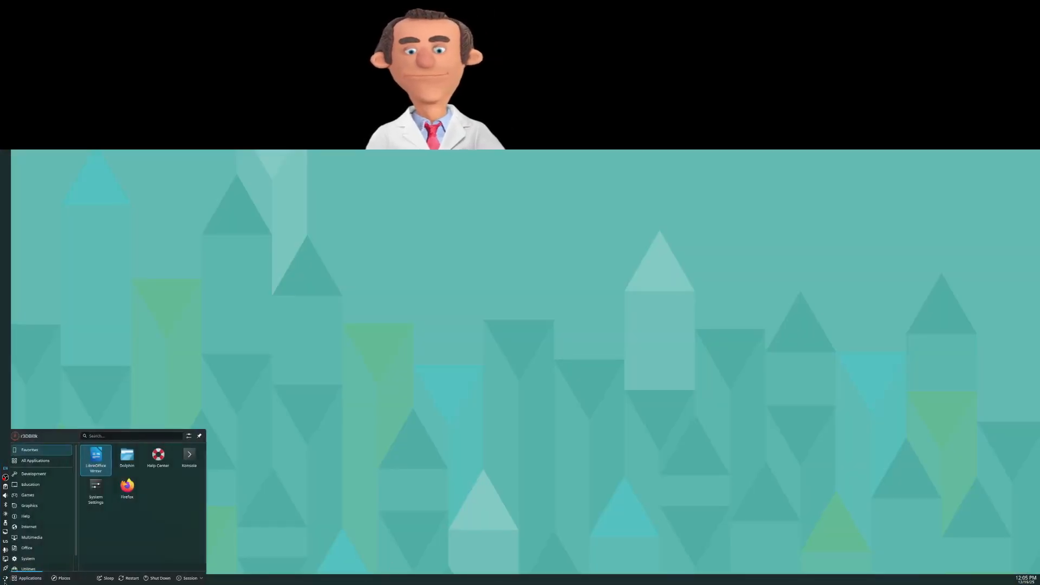
pyautogui.rightClick(64, 583)
pyautogui.click(296, 542)
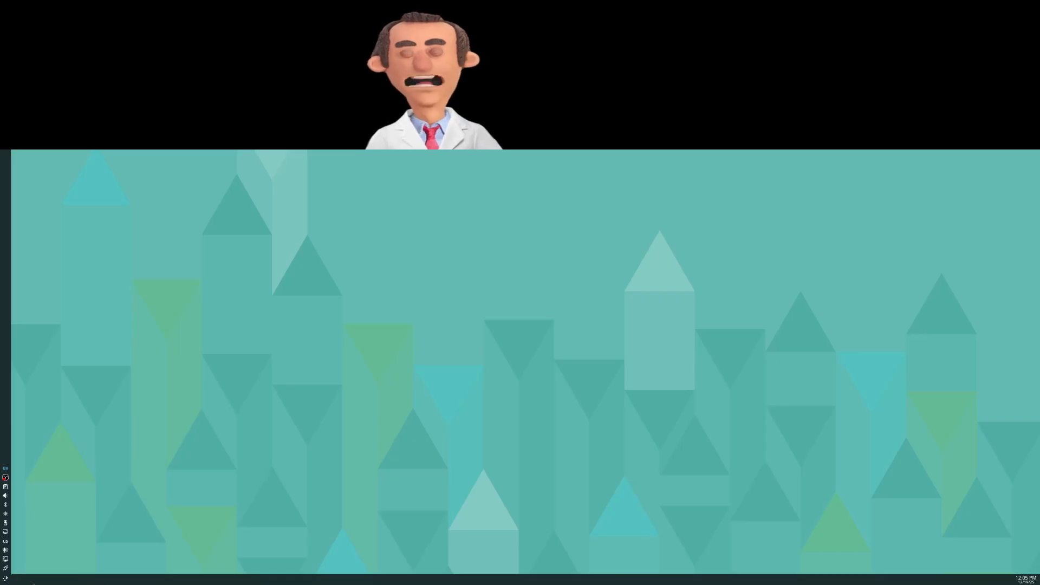
# Open Dolphin from the application launcher and move its window up towards the middle of the desktop.
pyautogui.click(3, 580)
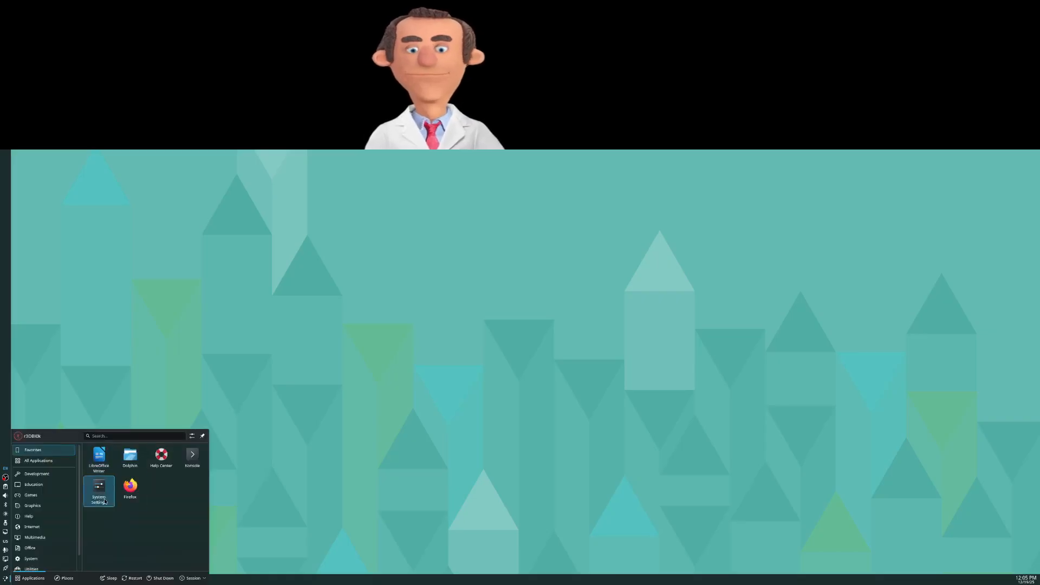
pyautogui.moveTo(98, 487); pyautogui.dragTo(188, 455)
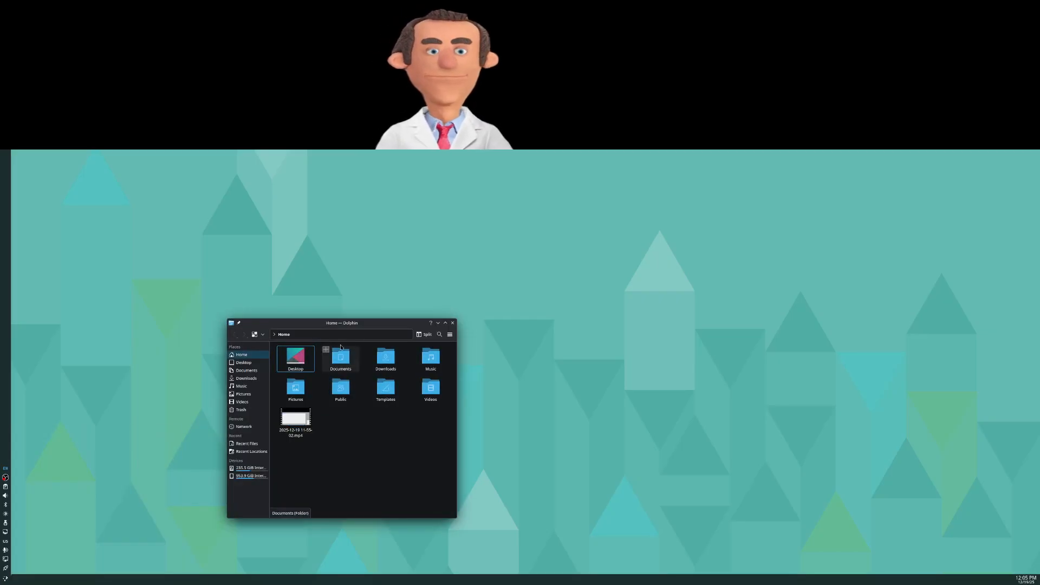
pyautogui.moveTo(329, 323); pyautogui.dragTo(396, 273)
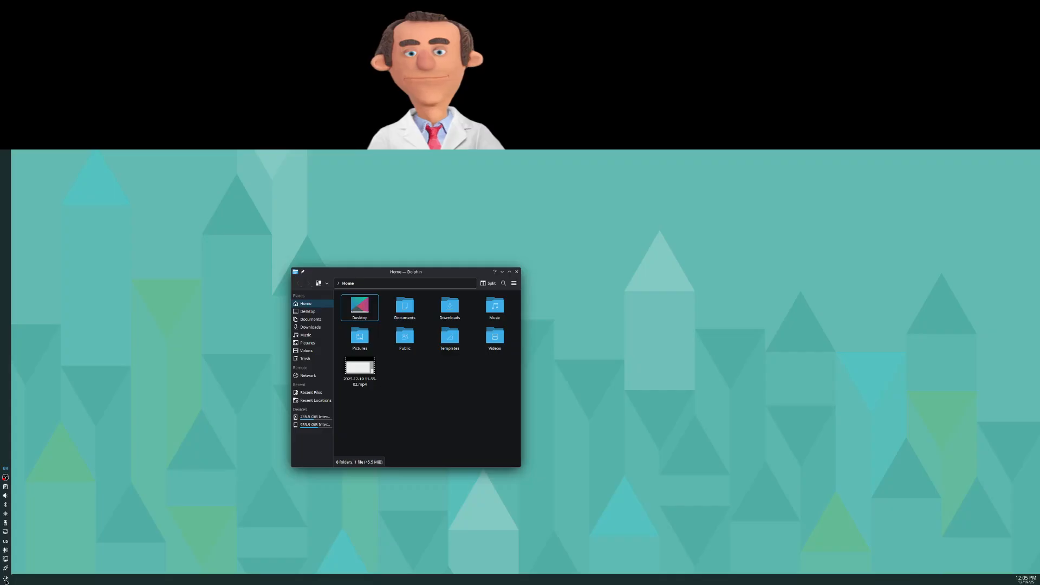
# Search the widgets for "app", add the Icons-Only Task Manager to the bottom panel and place it just before the clock.
pyautogui.rightClick(112, 579)
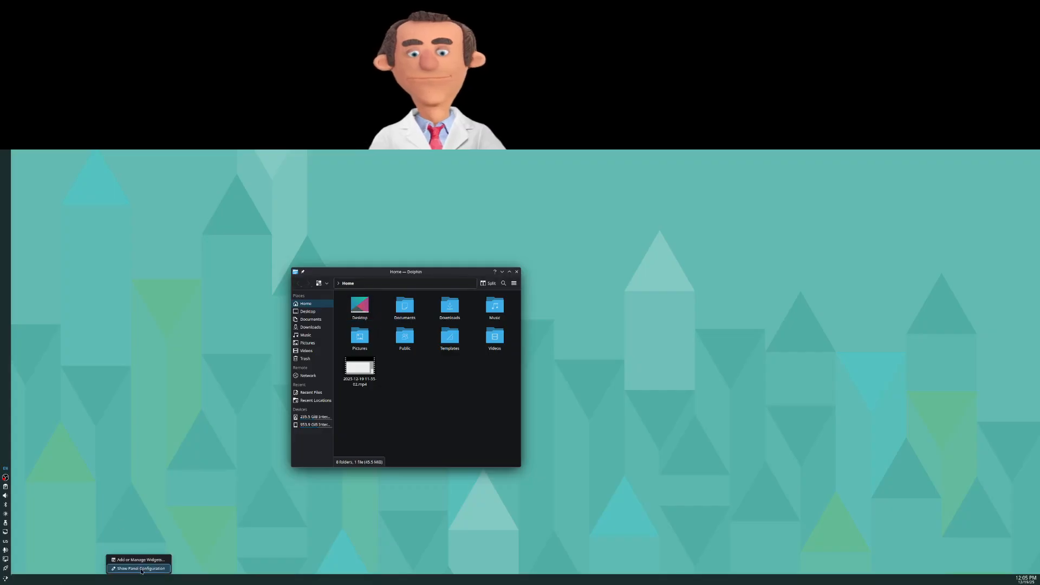
pyautogui.click(141, 568)
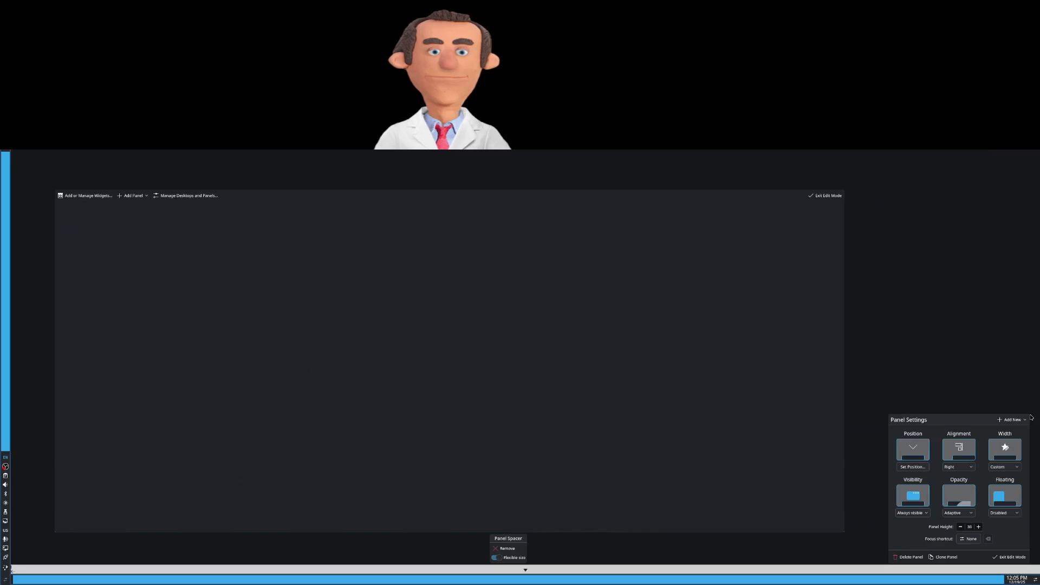
pyautogui.click(1015, 419)
pyautogui.click(1007, 441)
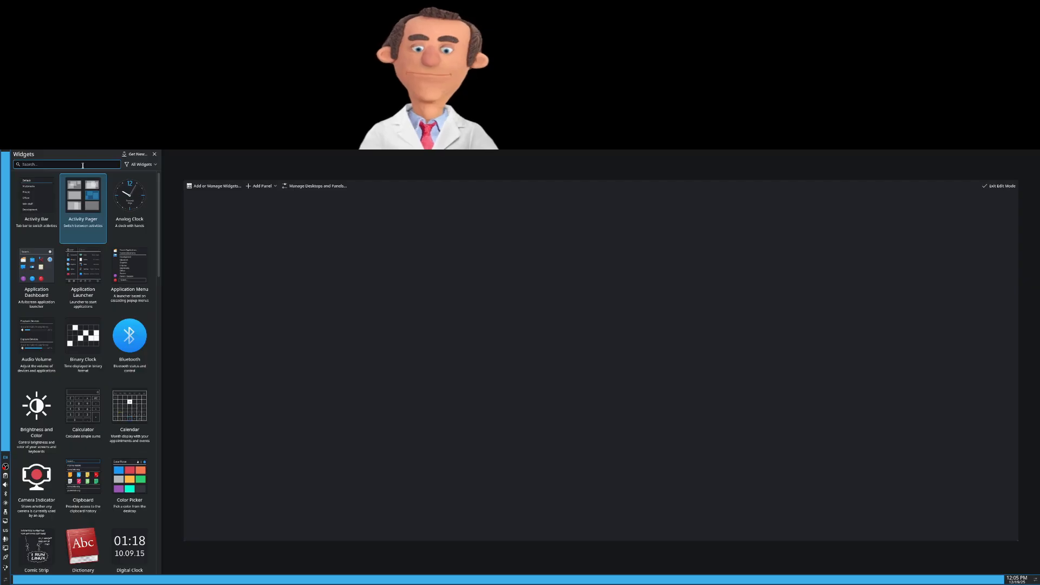
pyautogui.write('app')
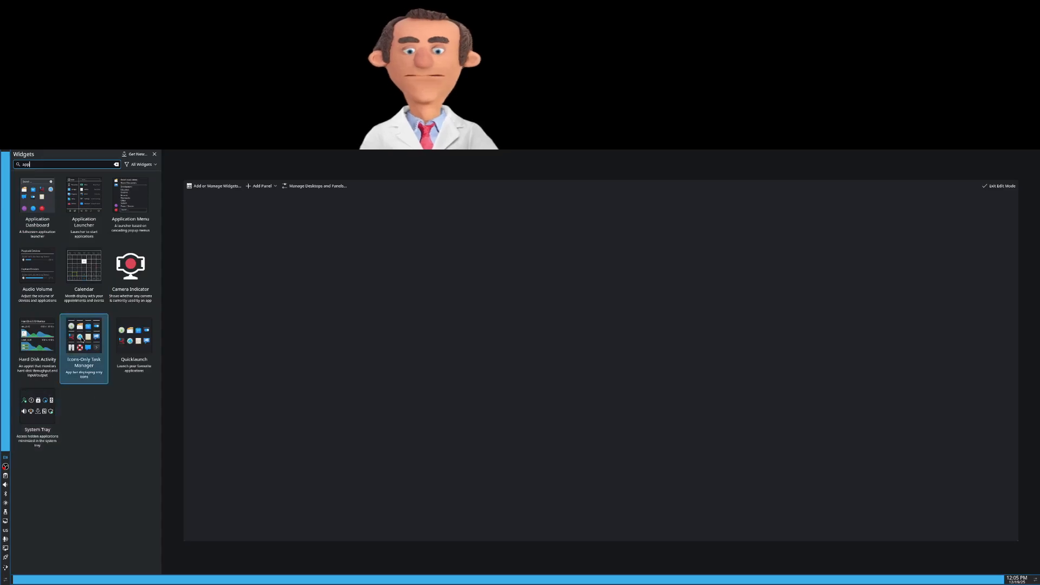
pyautogui.doubleClick(87, 341)
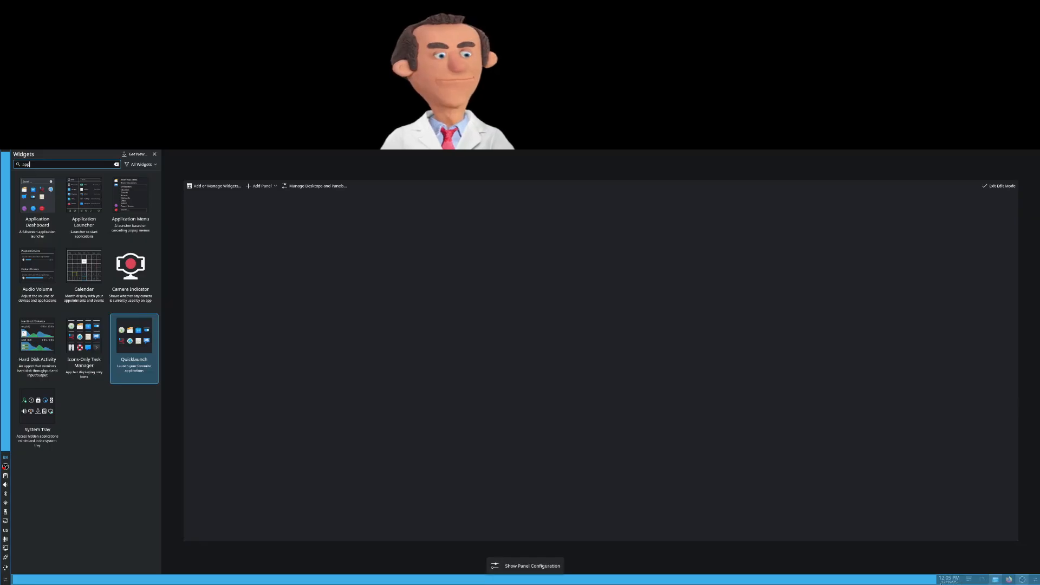
pyautogui.click(995, 582)
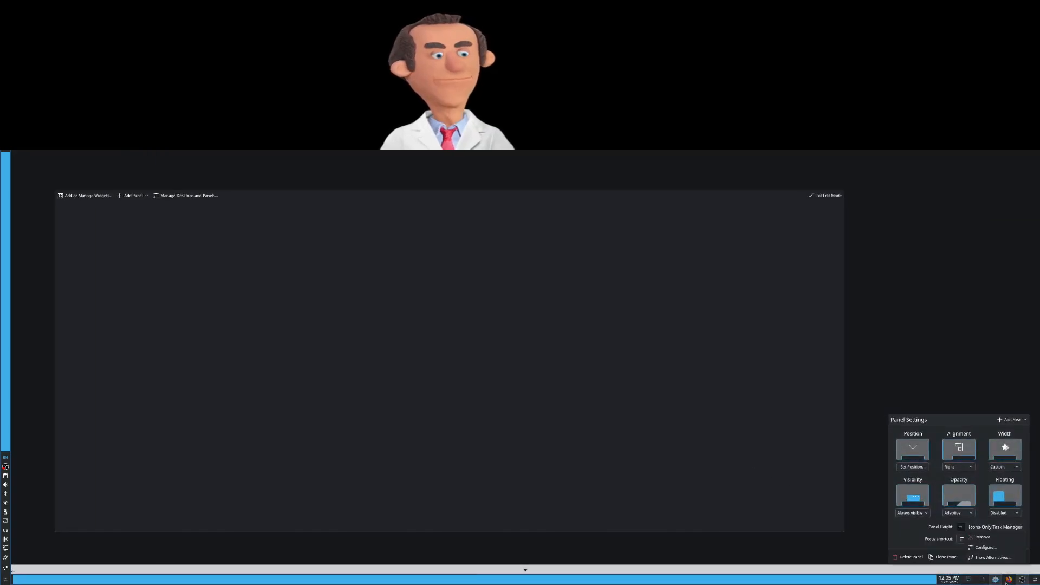
pyautogui.click(887, 512)
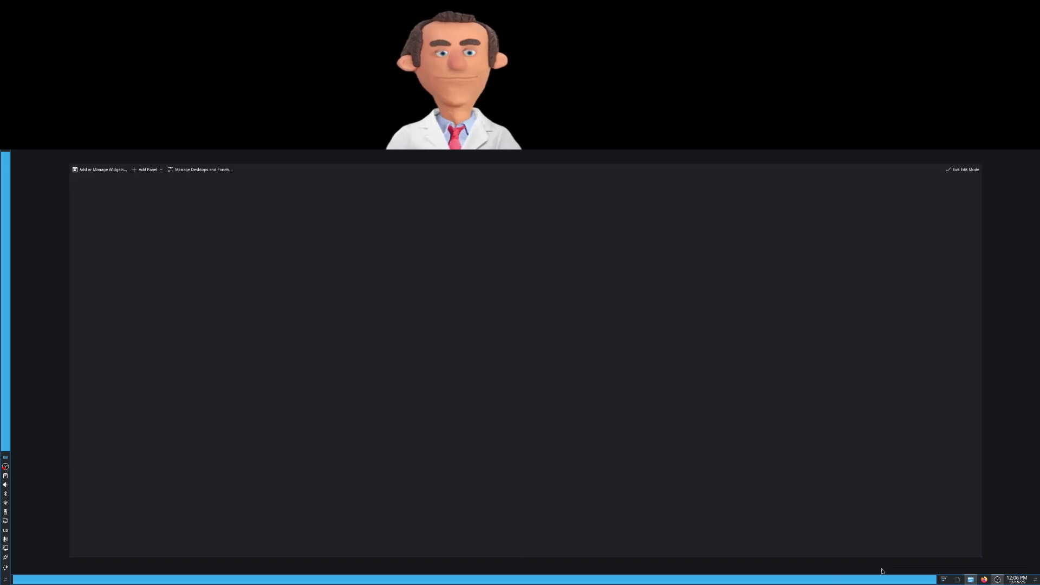
# Unpin the default launchers, including Dolphin, Firefox and System Settings, from the task manager and leave edit mode.
pyautogui.rightClick(973, 580)
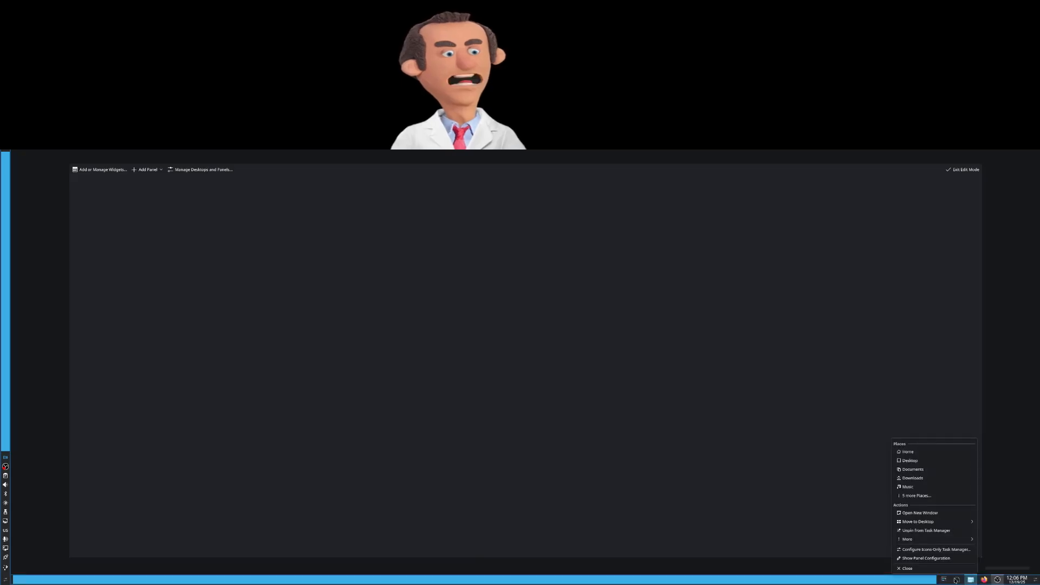
pyautogui.click(920, 532)
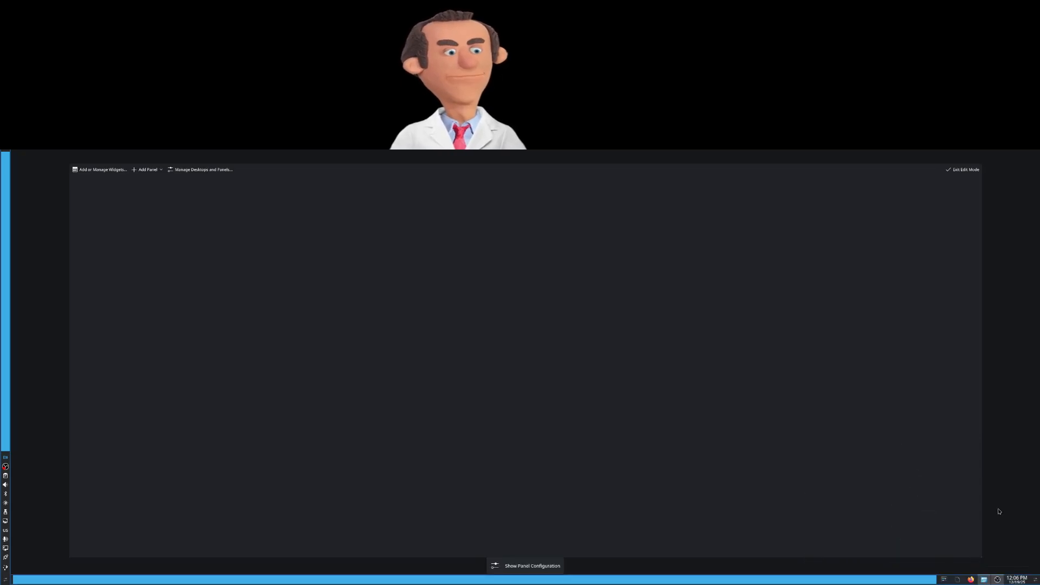
pyautogui.rightClick(970, 579)
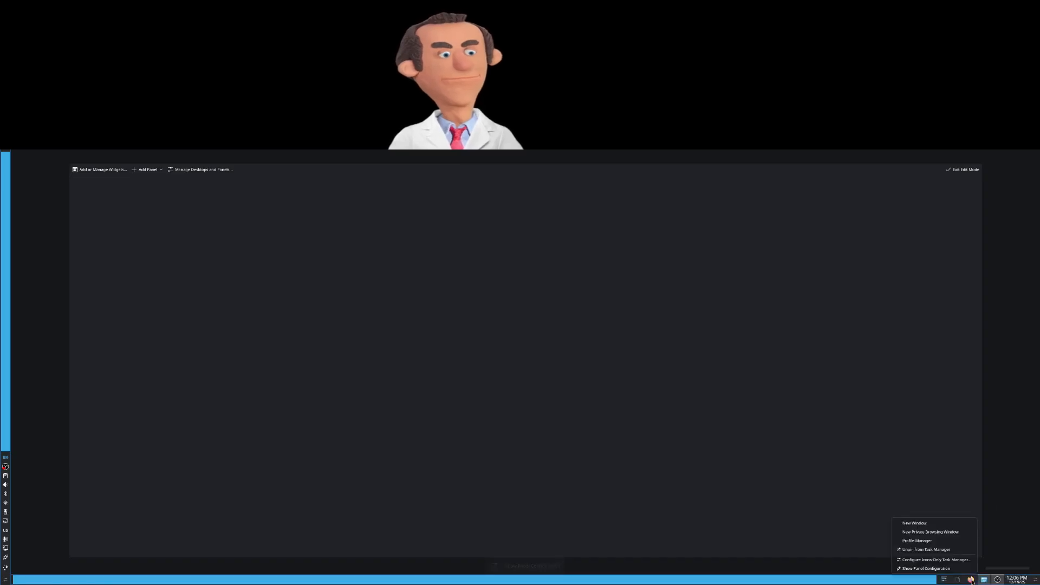
pyautogui.click(940, 550)
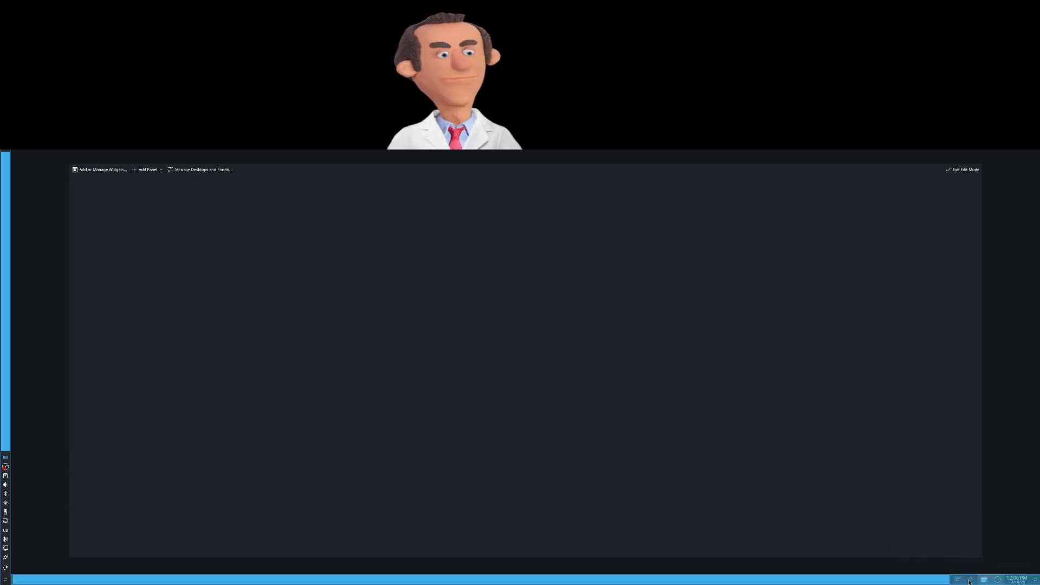
pyautogui.click(942, 551)
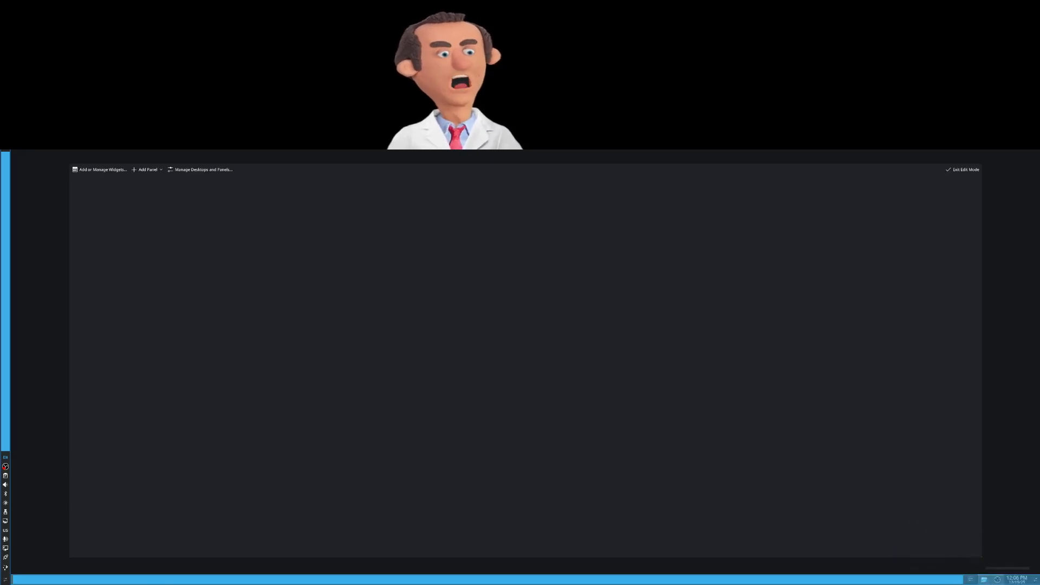
pyautogui.rightClick(970, 581)
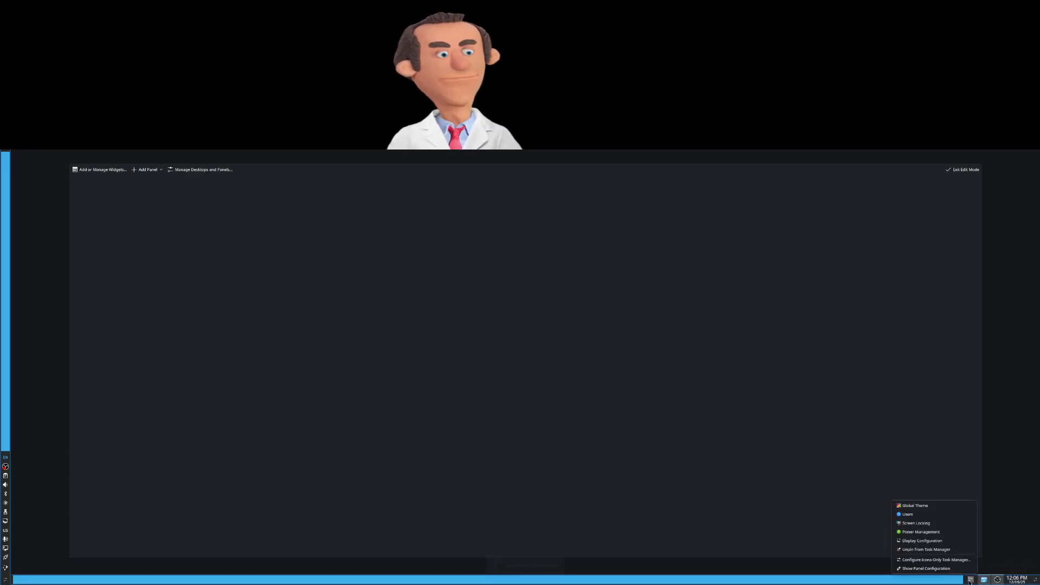
pyautogui.click(930, 550)
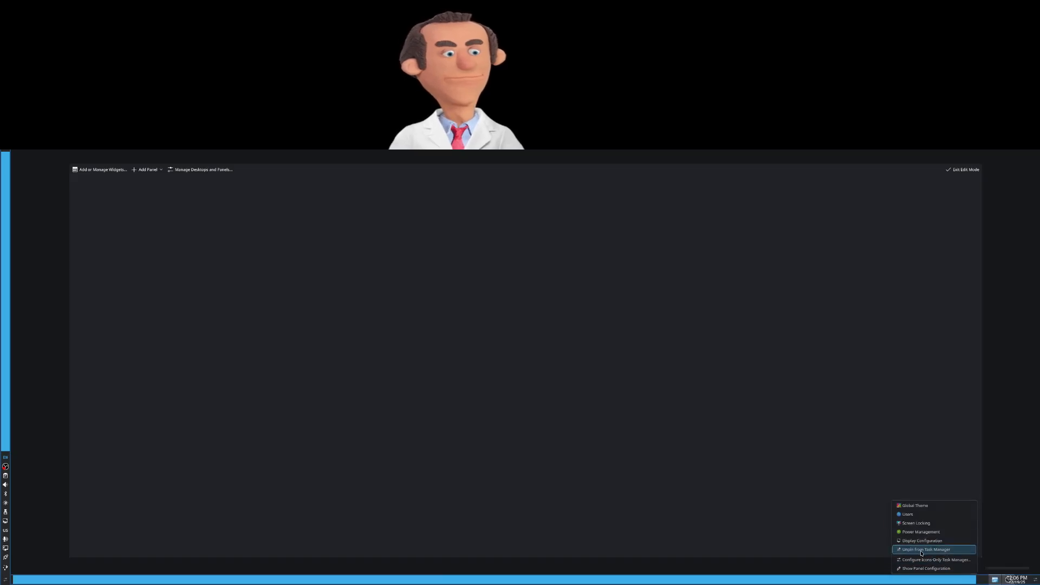
pyautogui.press('Escape')
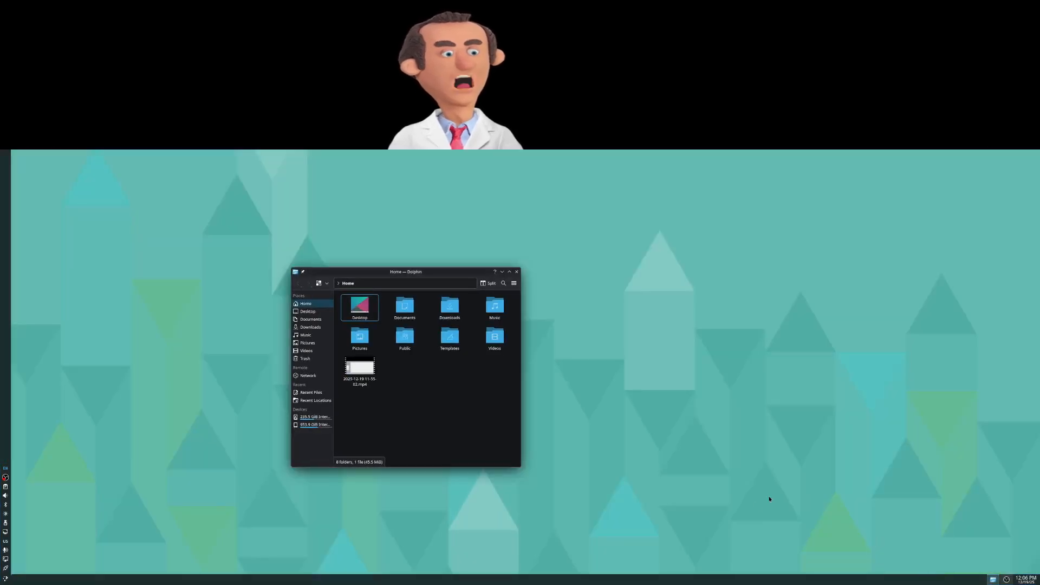
# Minimize and restore the Dolphin window through the task manager, and close the window.
pyautogui.click(993, 579)
pyautogui.click(993, 579)
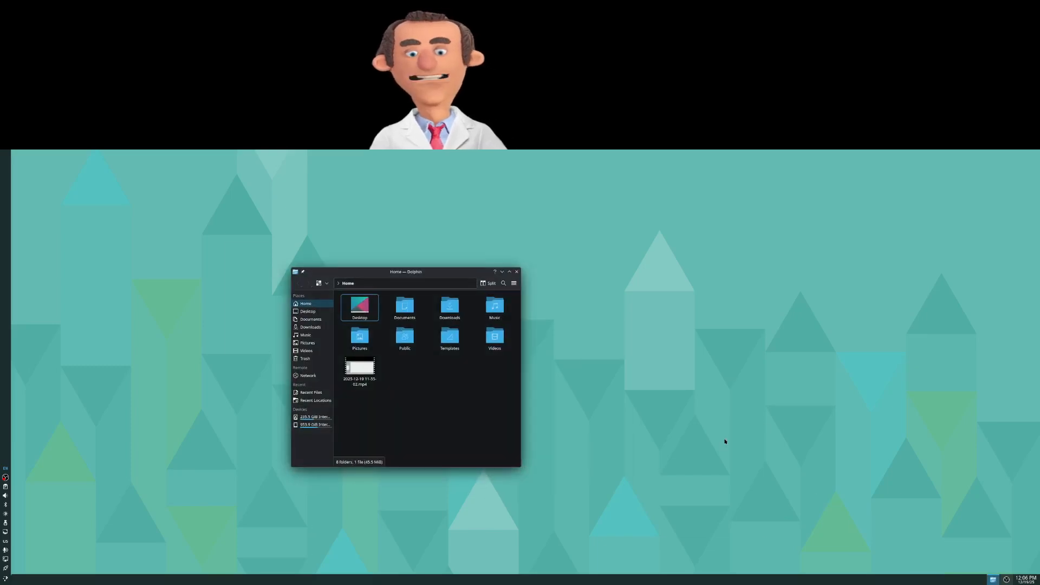
pyautogui.click(517, 272)
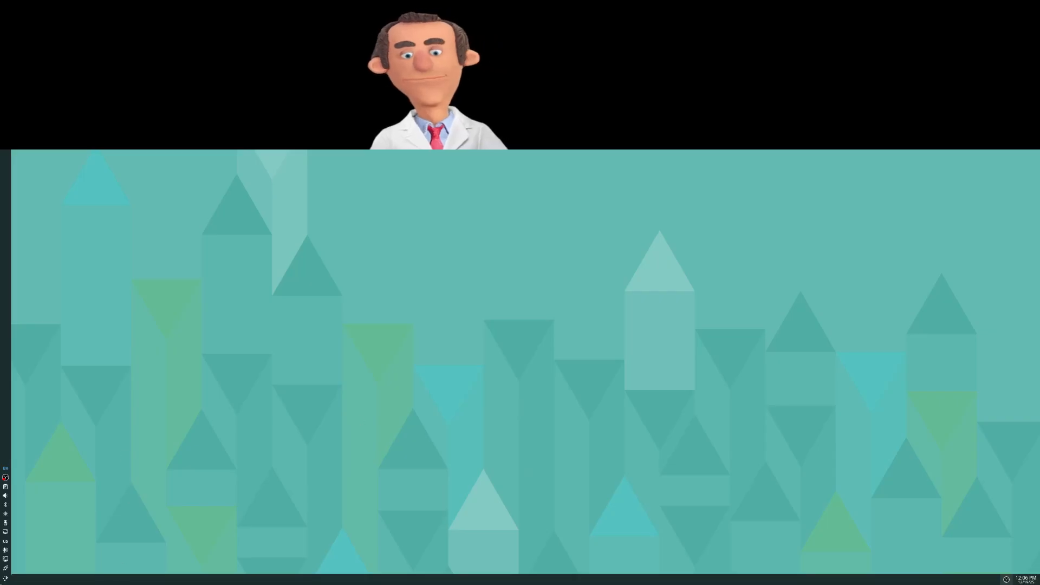
# Open the application launcher to view its favorites and categories, and close it again.
pyautogui.click(8, 579)
pyautogui.click(7, 580)
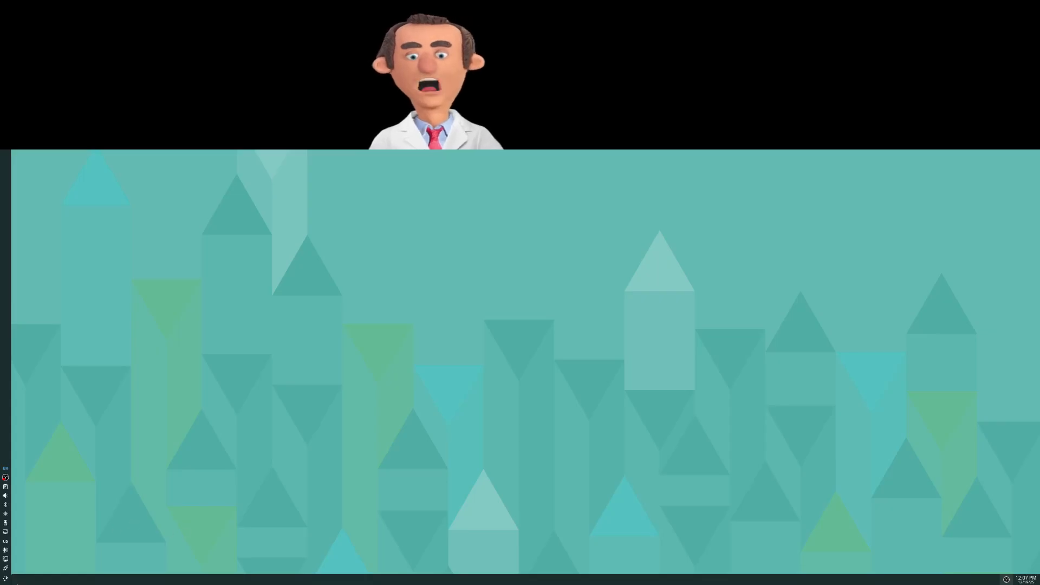
pyautogui.press('super')
pyautogui.press('super')
pyautogui.press('super')
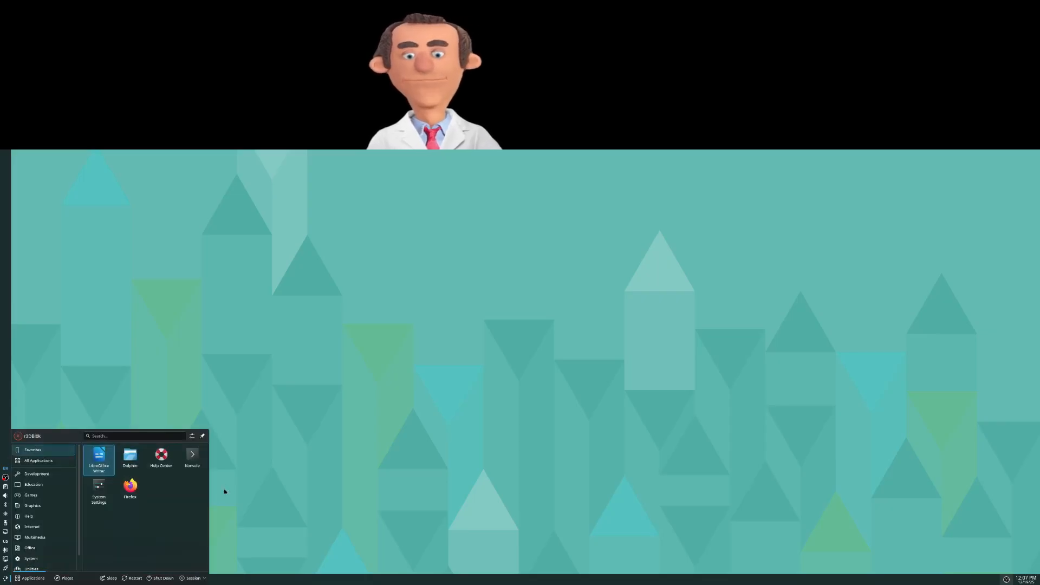
pyautogui.click(293, 490)
pyautogui.click(5, 579)
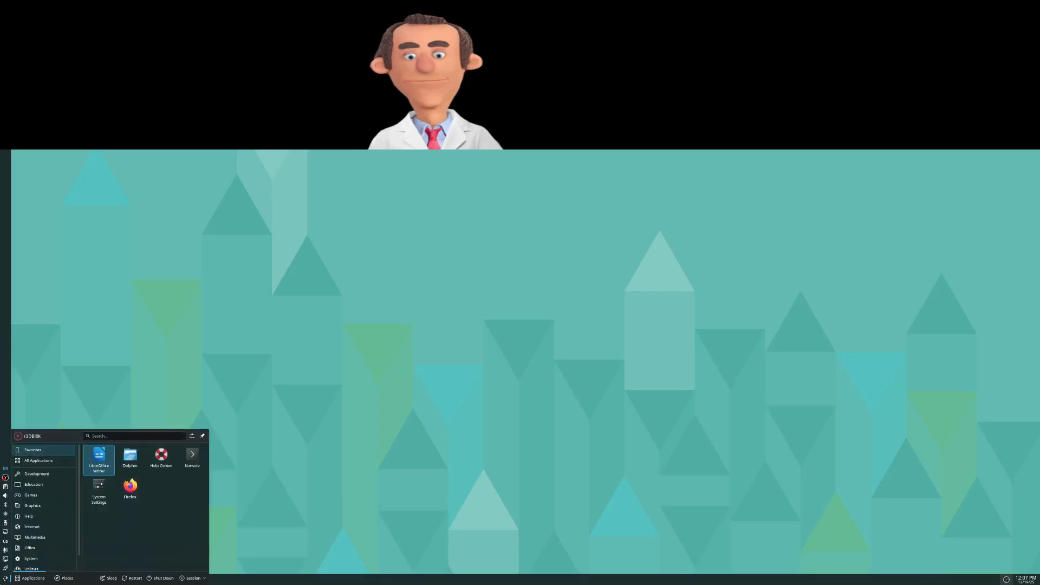
pyautogui.click(234, 526)
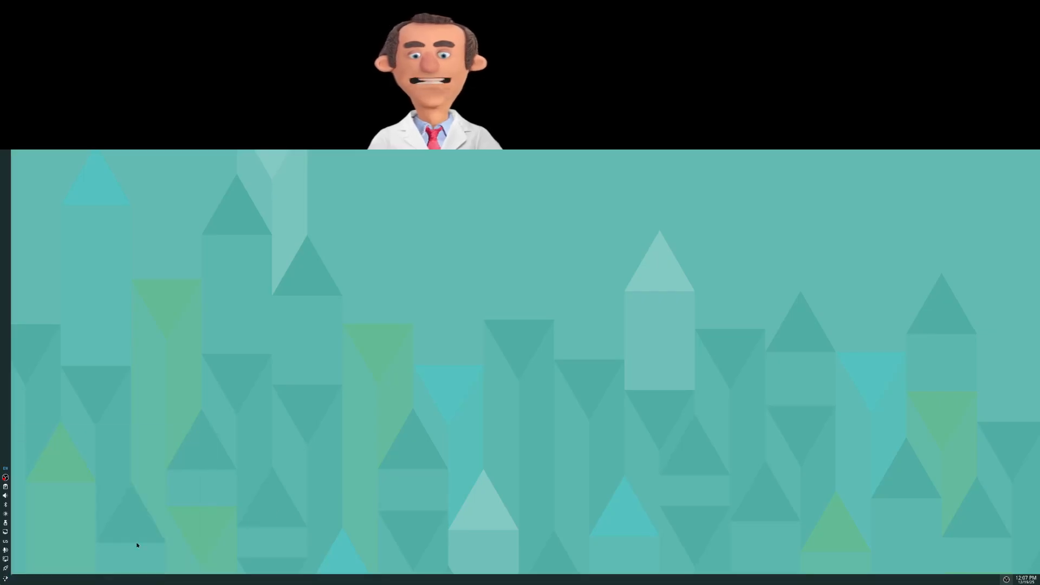
# Show the alternative widgets for the application launcher and view the current launcher again.
pyautogui.click(5, 579)
pyautogui.rightClick(5, 579)
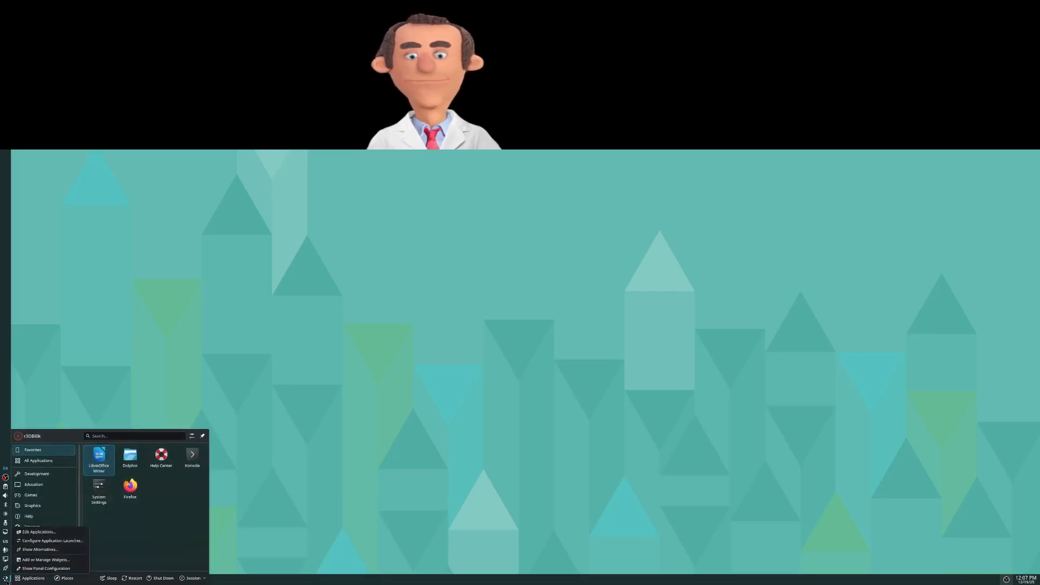
pyautogui.click(41, 550)
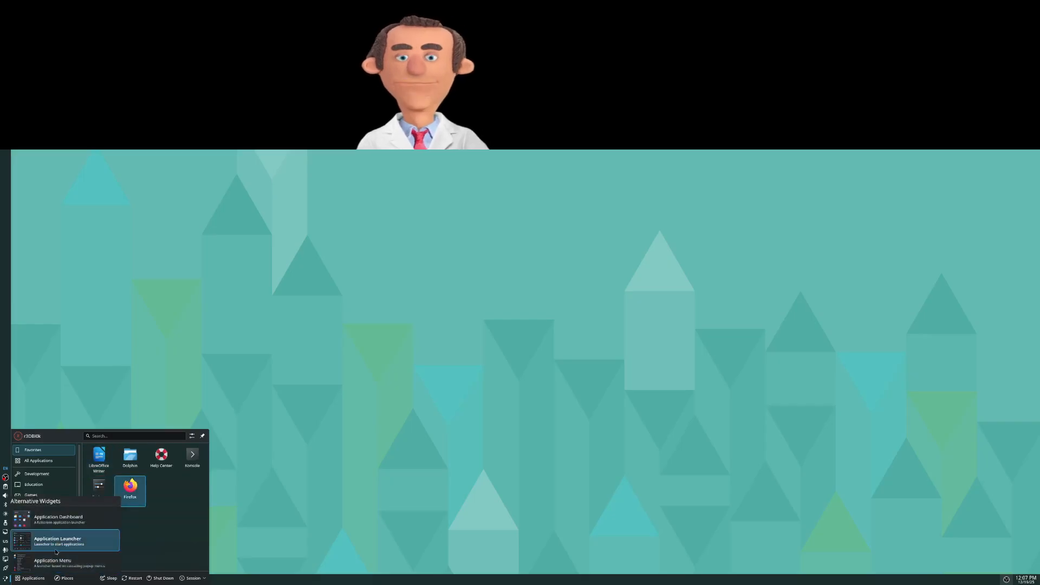
pyautogui.click(266, 484)
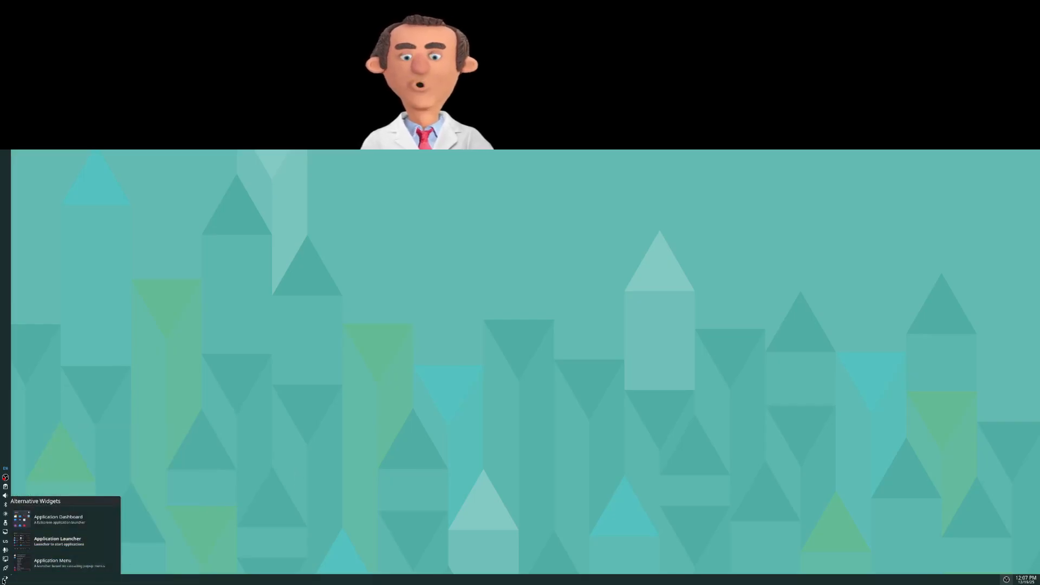
pyautogui.click(5, 579)
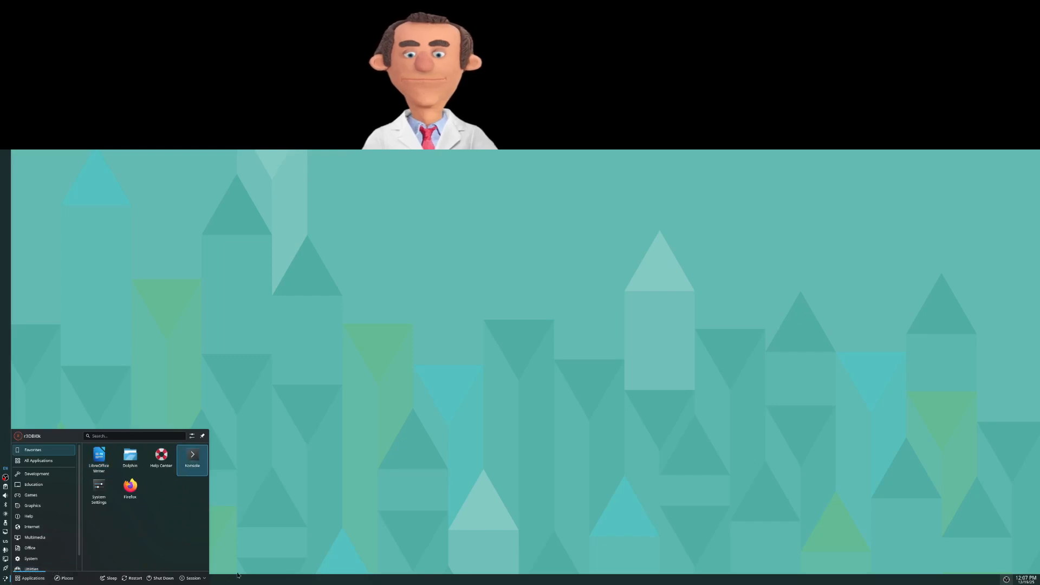
pyautogui.click(350, 537)
# Open the online list of new Plasma widgets, install Andromeda Launcher Plasma 6 and open its details page.
pyautogui.rightClick(325, 582)
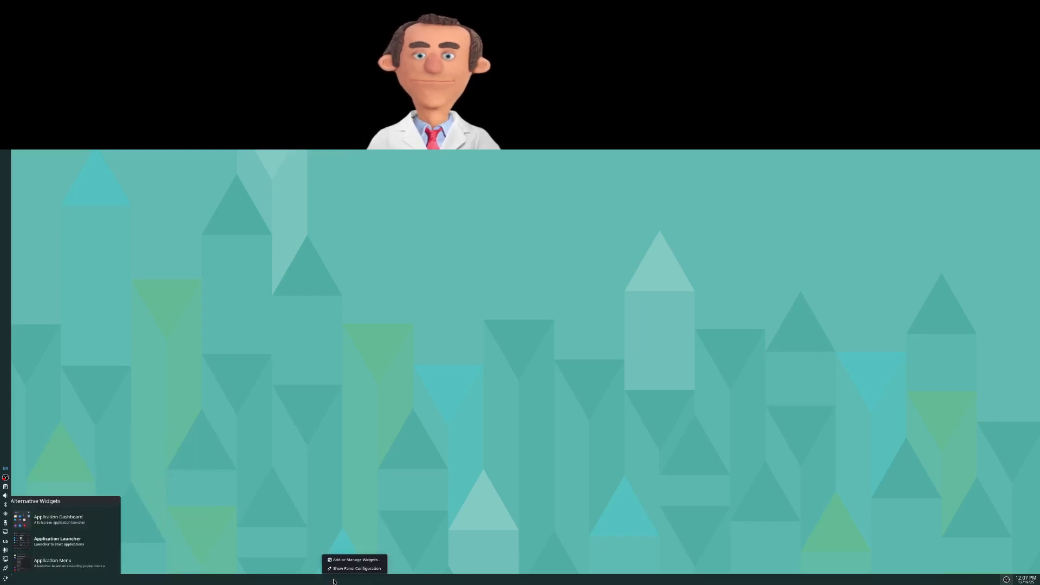
pyautogui.click(348, 559)
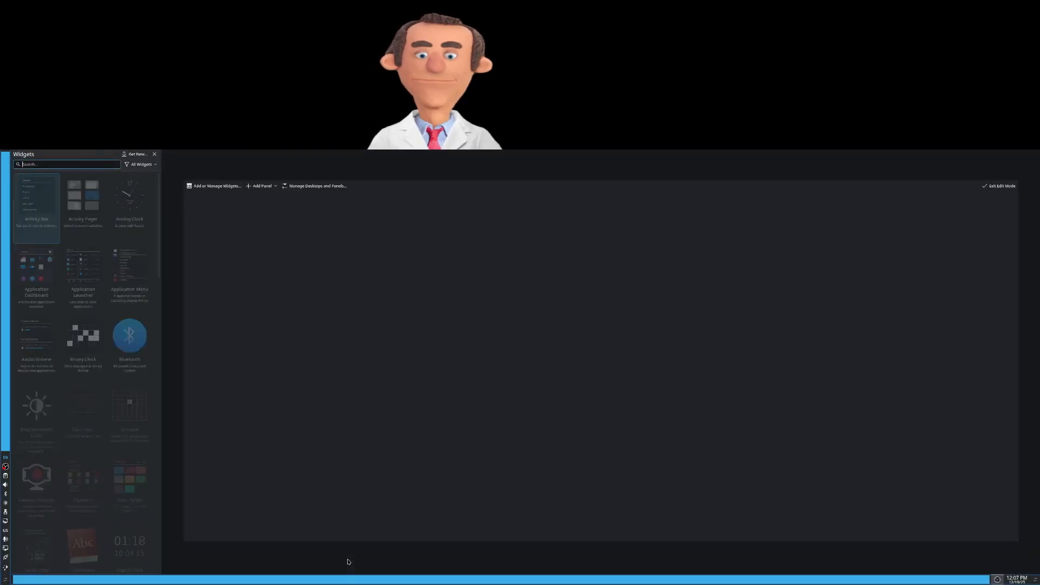
pyautogui.click(135, 154)
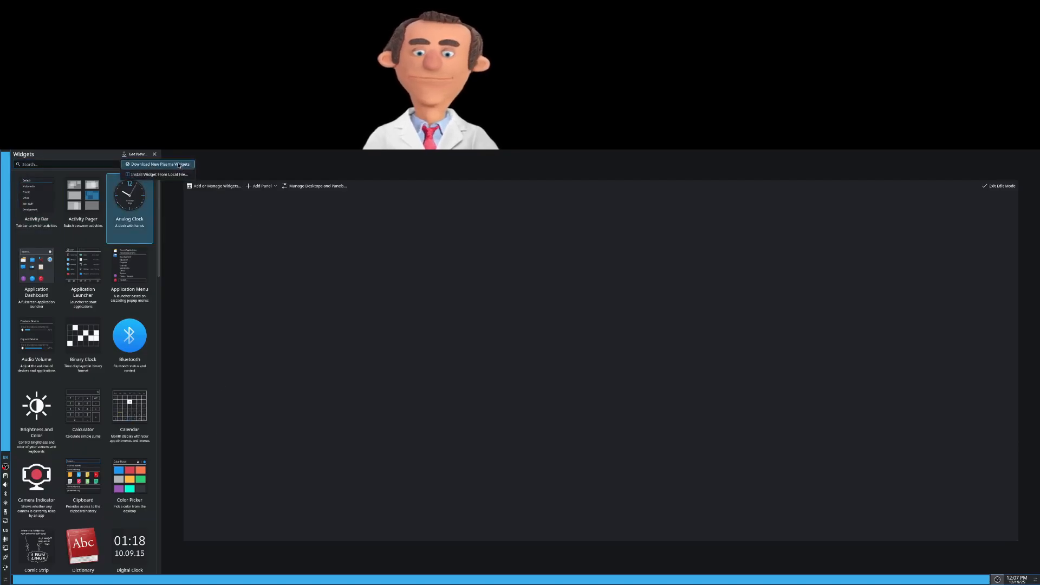
pyautogui.click(179, 164)
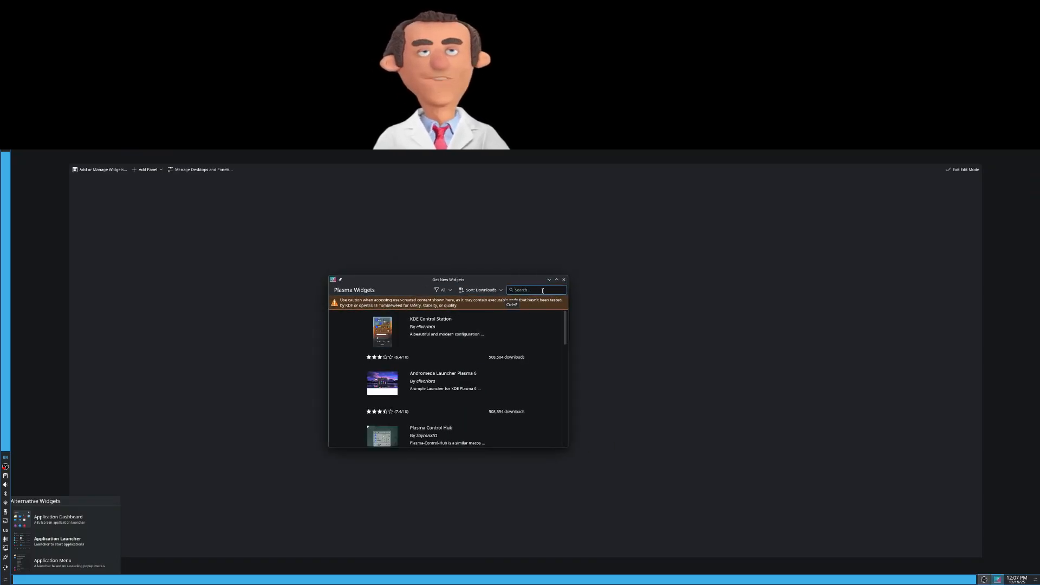
pyautogui.moveTo(415, 376)
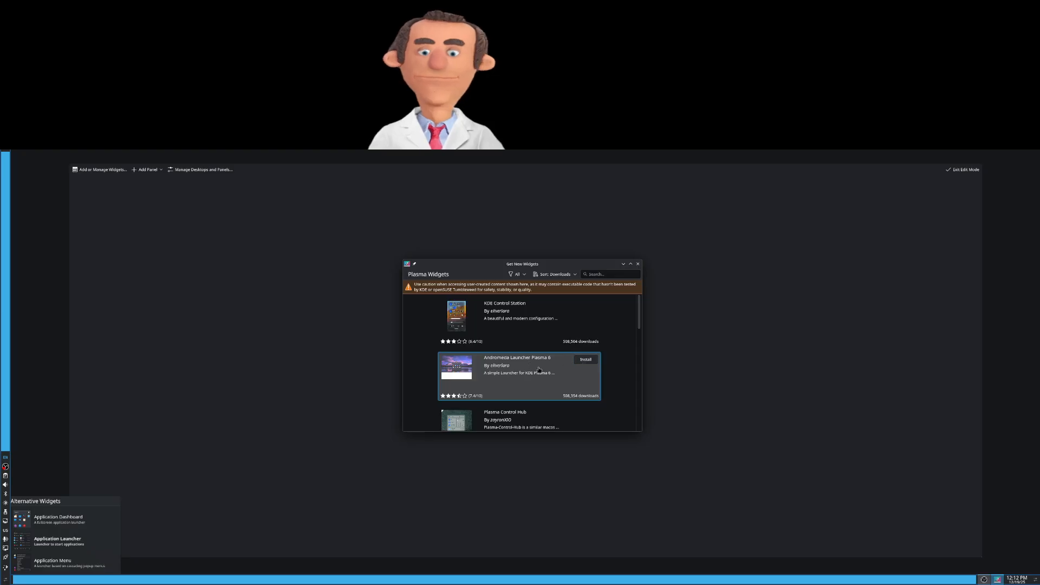
pyautogui.click(591, 361)
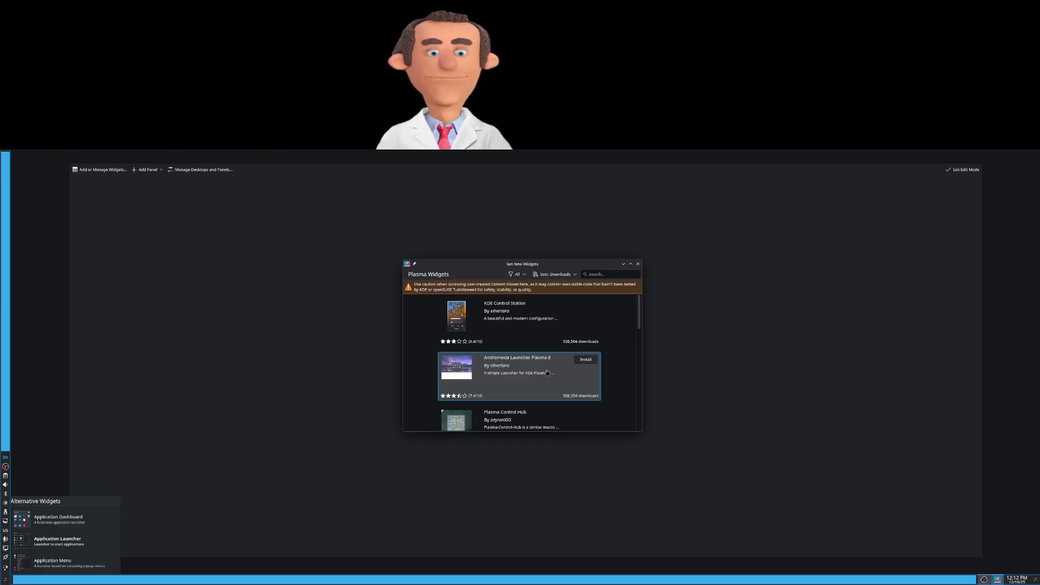
pyautogui.click(548, 374)
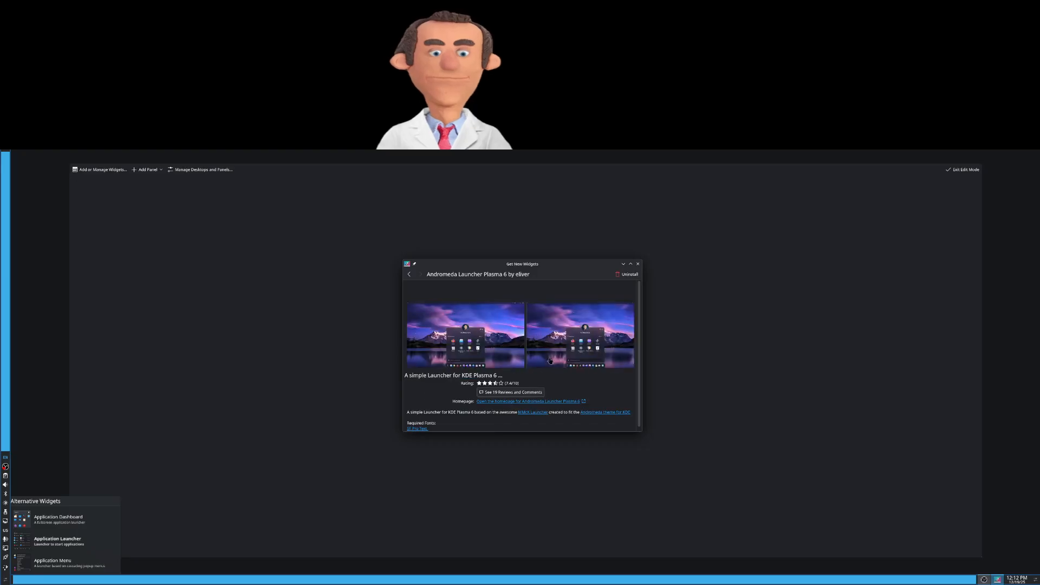
# Choose Application Menu from the launcher's alternative widgets and leave edit mode.
pyautogui.rightClick(8, 573)
pyautogui.click(45, 568)
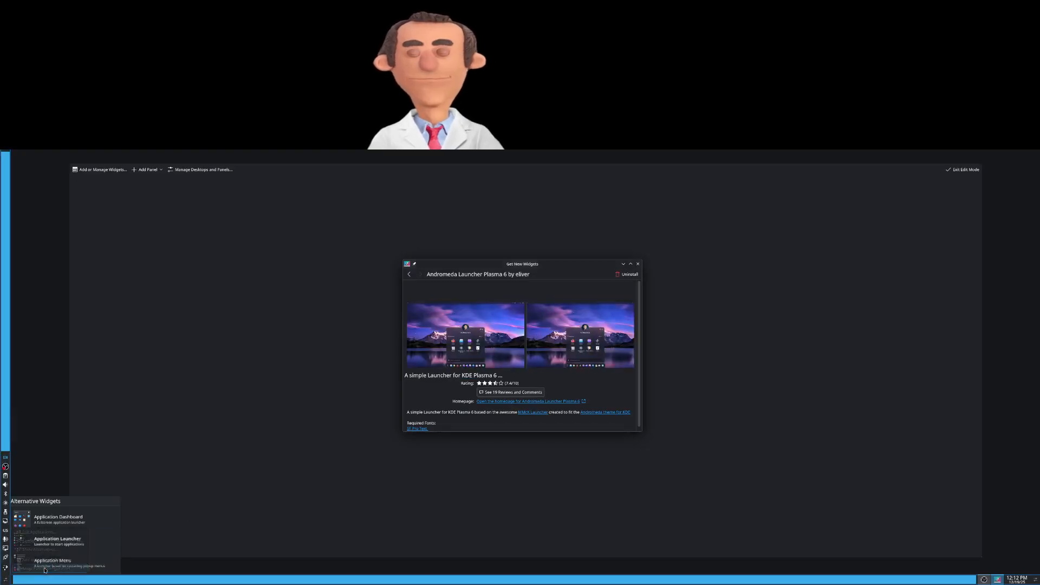
pyautogui.click(50, 565)
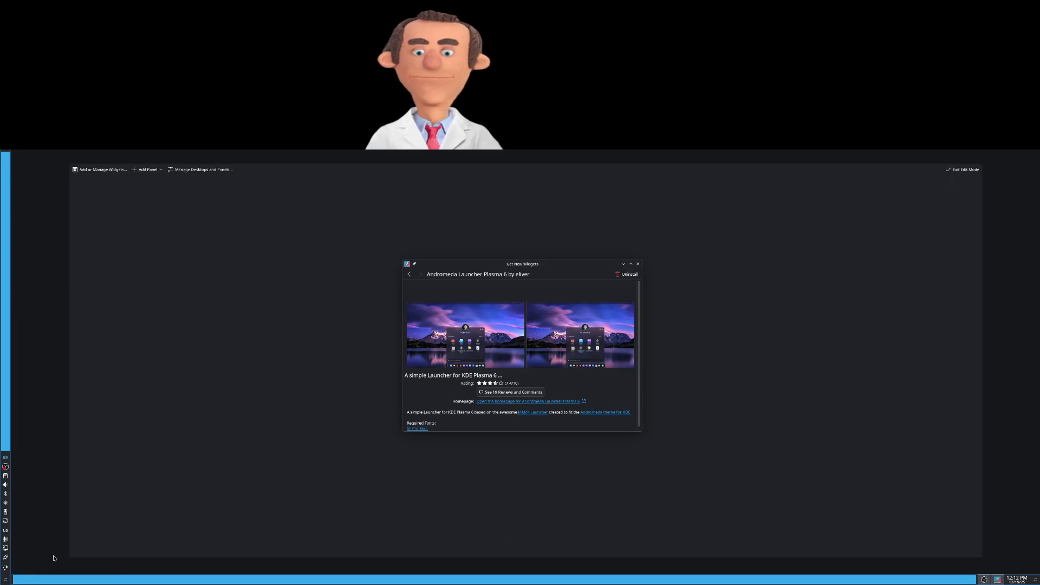
pyautogui.click(45, 547)
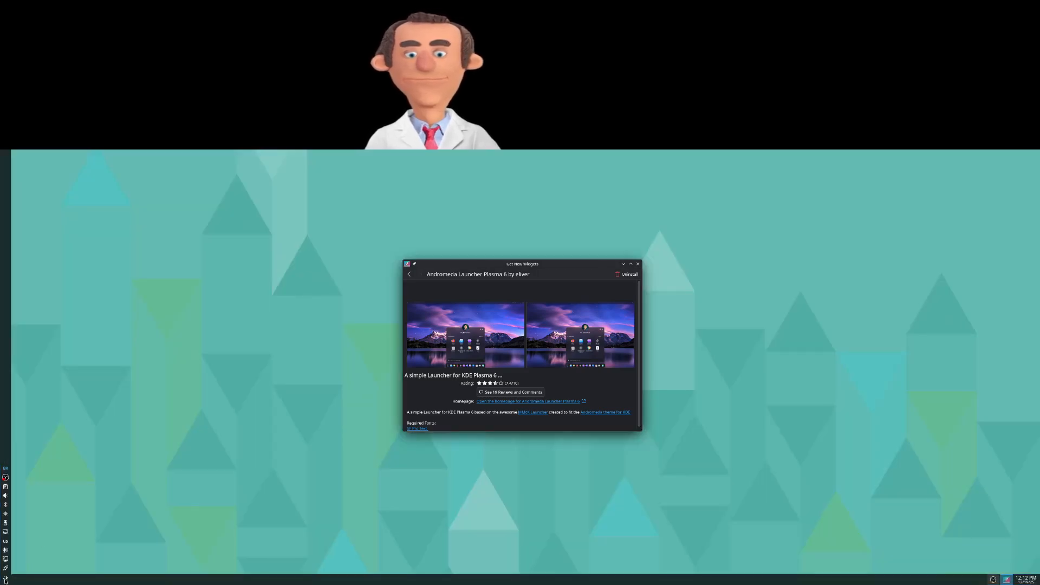
# Switch the application launcher to the Andromeda Launcher alternative, open it and close the Get New Widgets window.
pyautogui.rightClick(6, 575)
pyautogui.click(47, 549)
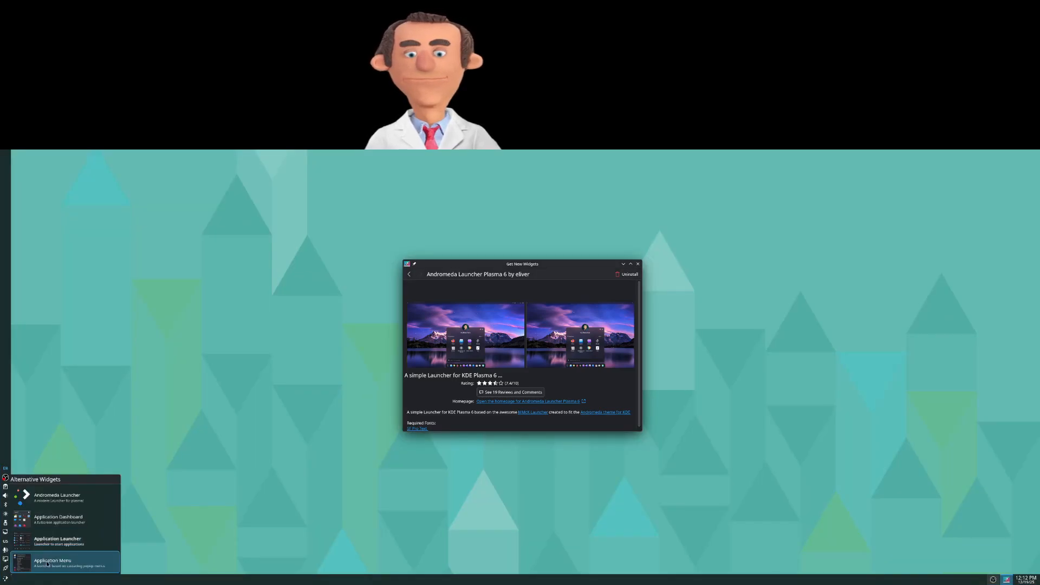
pyautogui.click(63, 496)
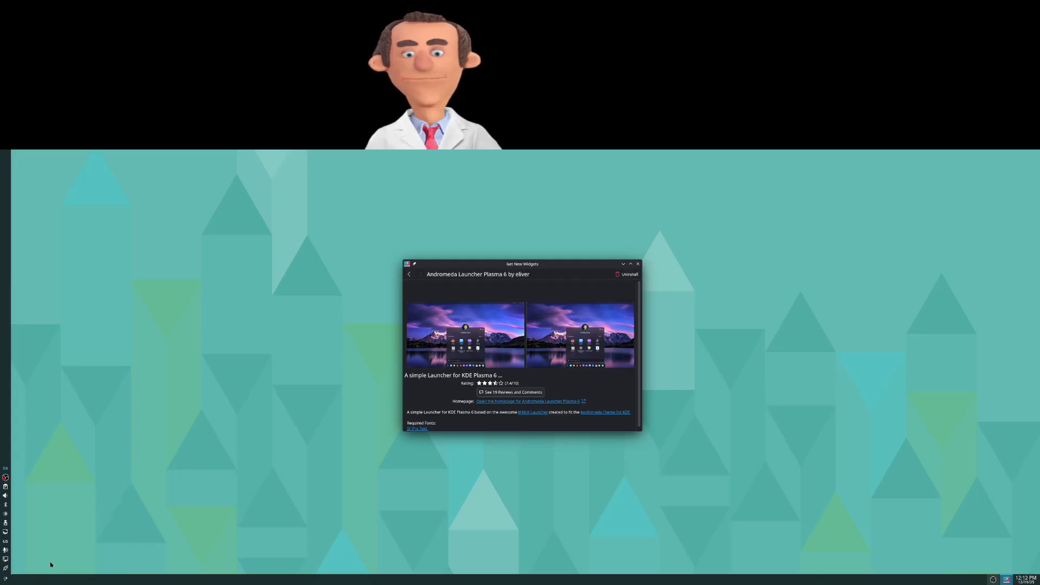
pyautogui.click(5, 579)
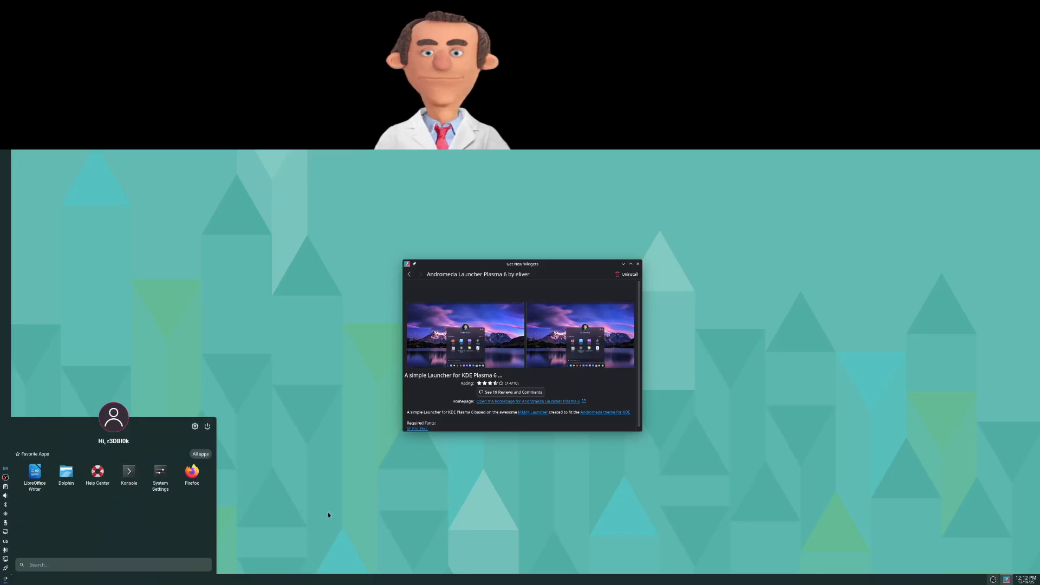
pyautogui.click(639, 265)
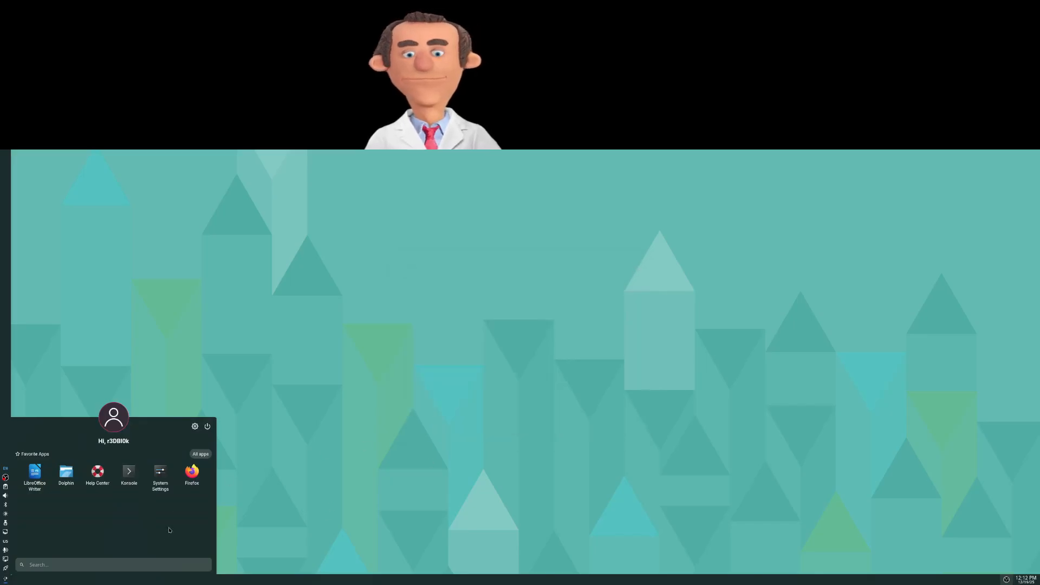
# Configure the Andromeda Launcher's icon by searching all icons for "suse" and choosing the openSUSE distributor logo.
pyautogui.rightClick(13, 579)
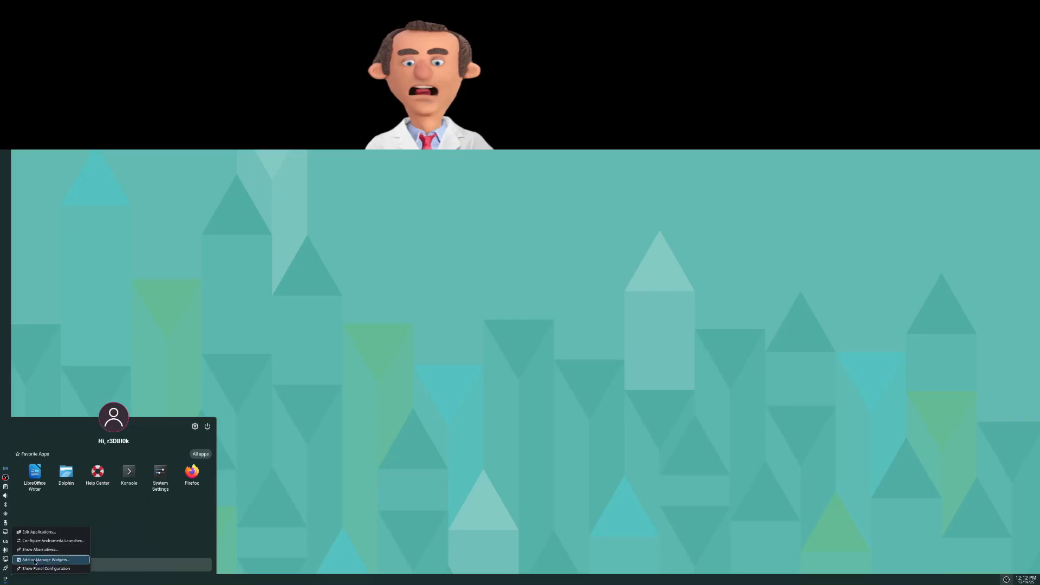
pyautogui.click(318, 495)
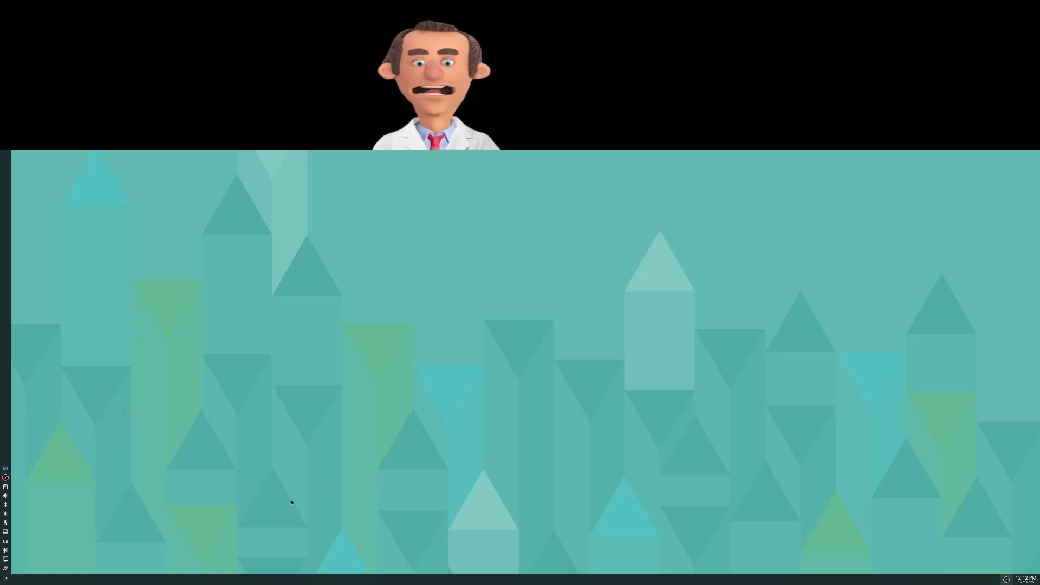
pyautogui.rightClick(5, 579)
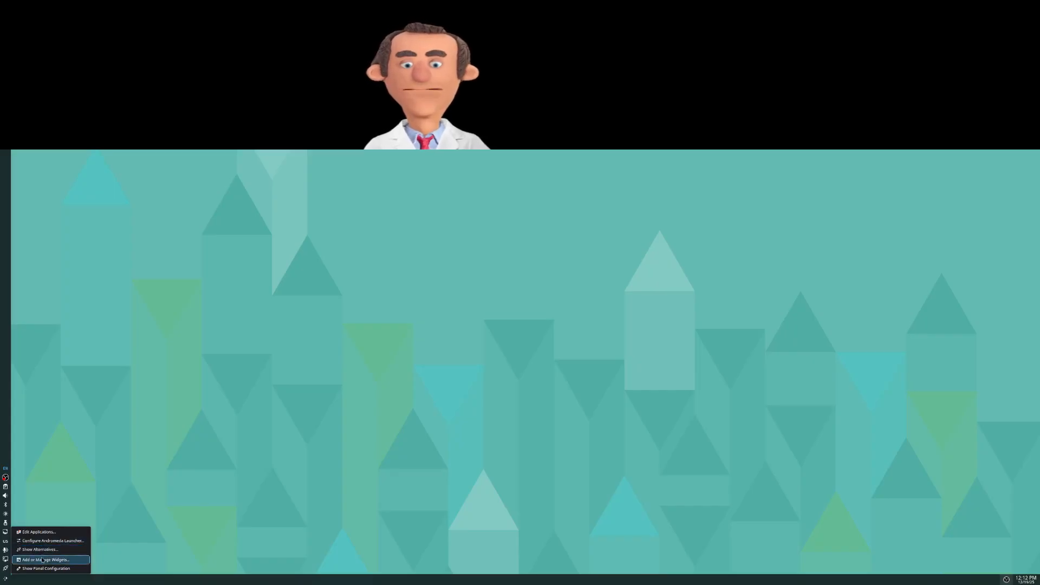
pyautogui.click(57, 541)
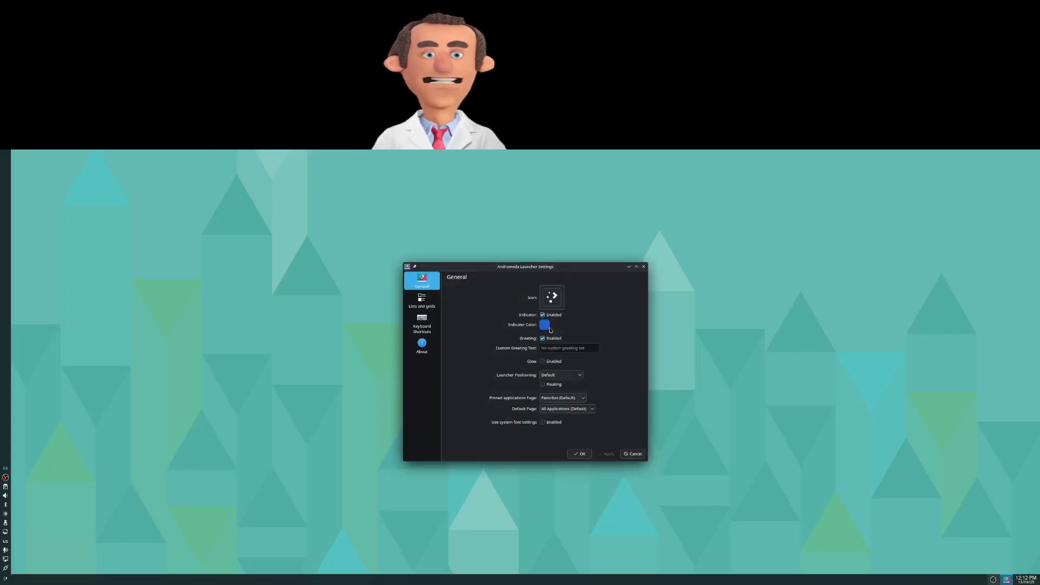
pyautogui.click(551, 297)
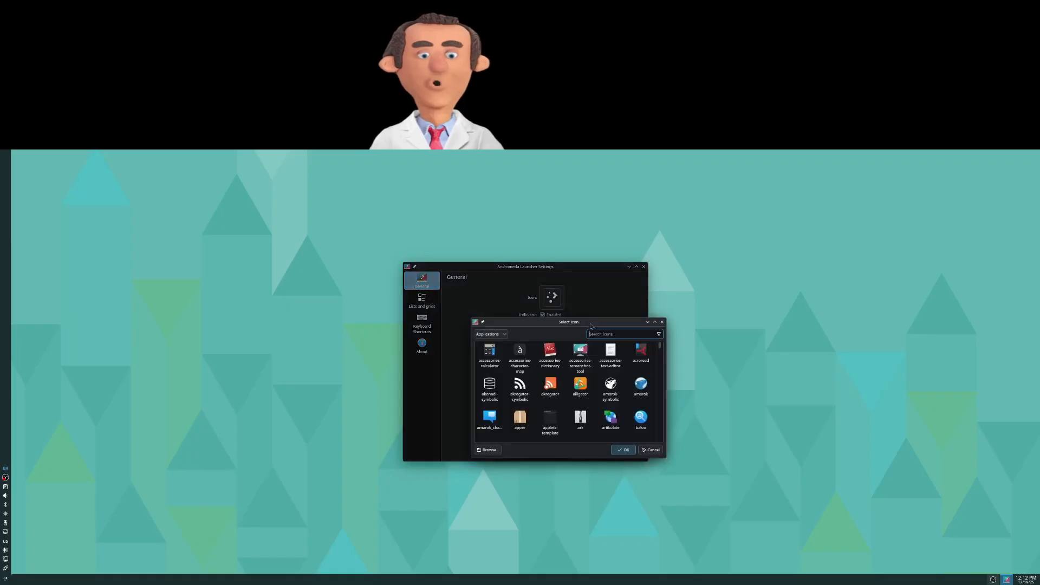
pyautogui.click(492, 334)
pyautogui.click(604, 328)
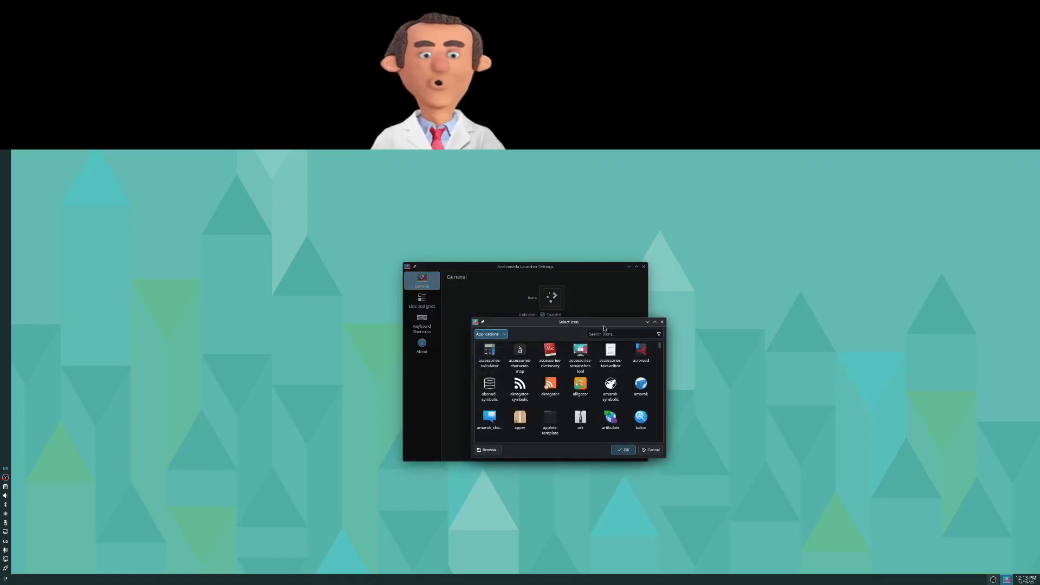
pyautogui.click(593, 334)
pyautogui.write('suse')
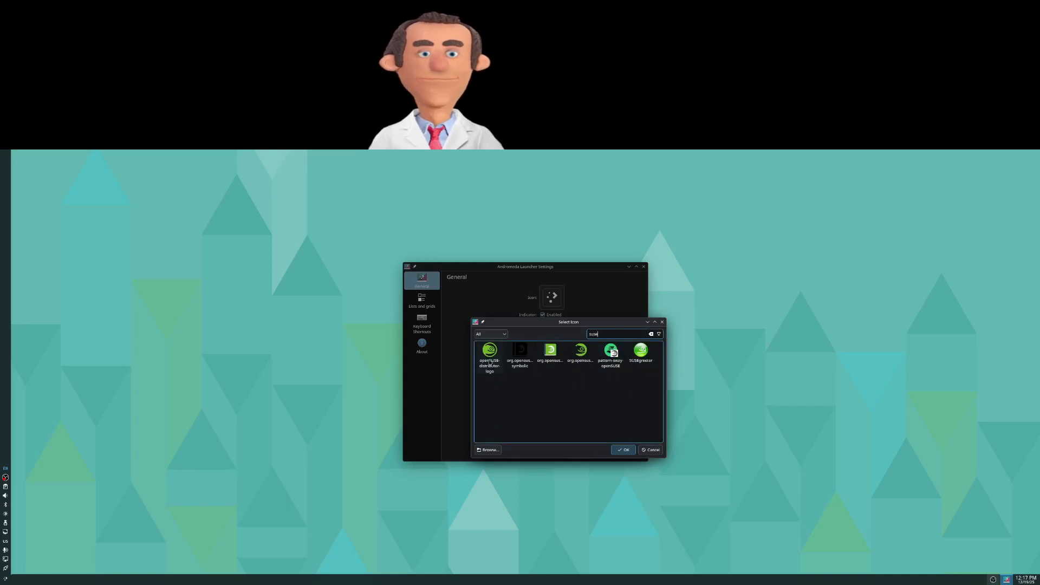
pyautogui.doubleClick(489, 349)
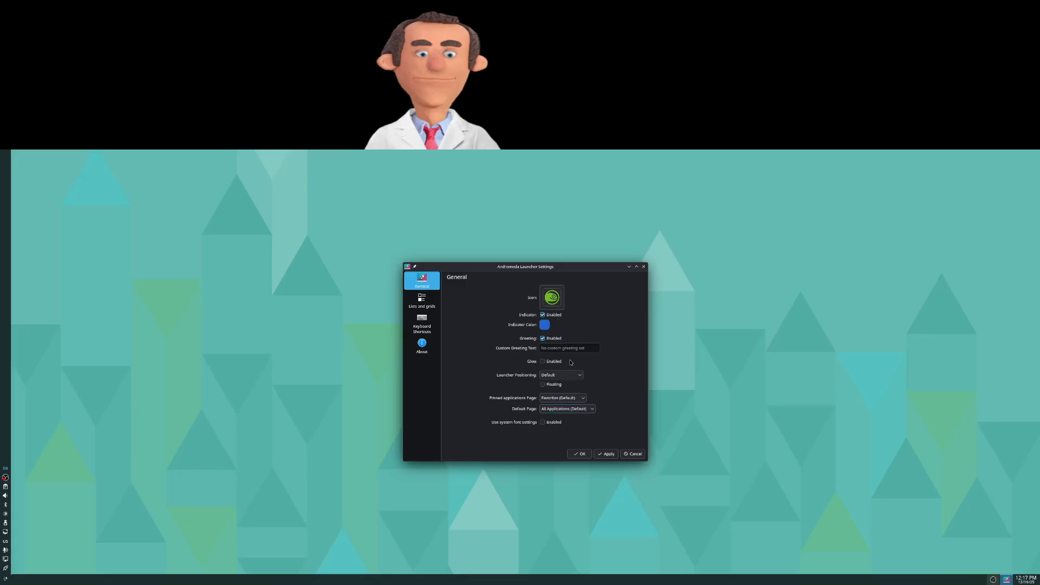
# Set the launcher's custom greeting text to "Hello there" and apply the settings.
pyautogui.click(588, 345)
pyautogui.write('Hi')
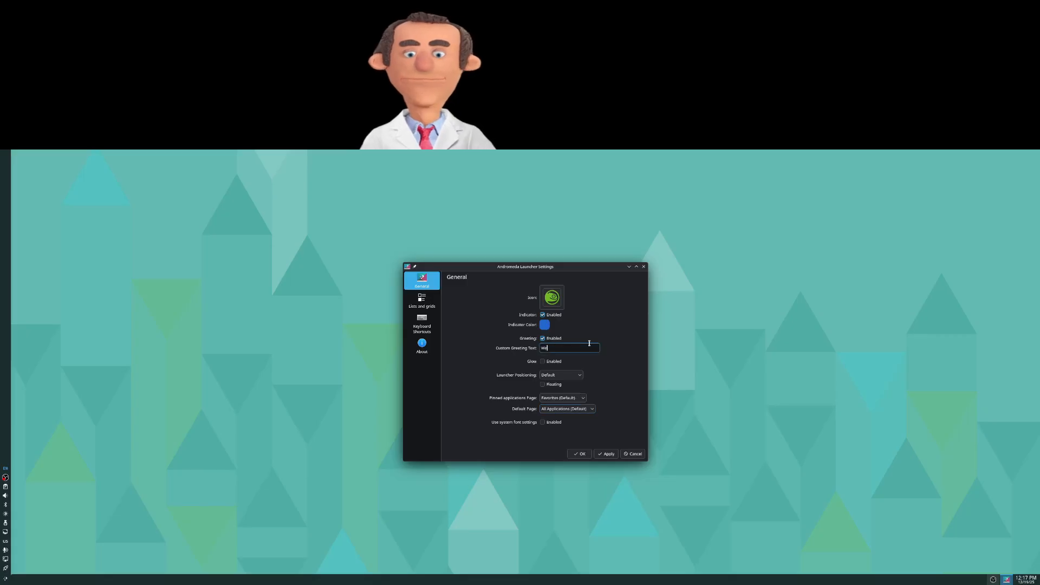
pyautogui.write('ello there')
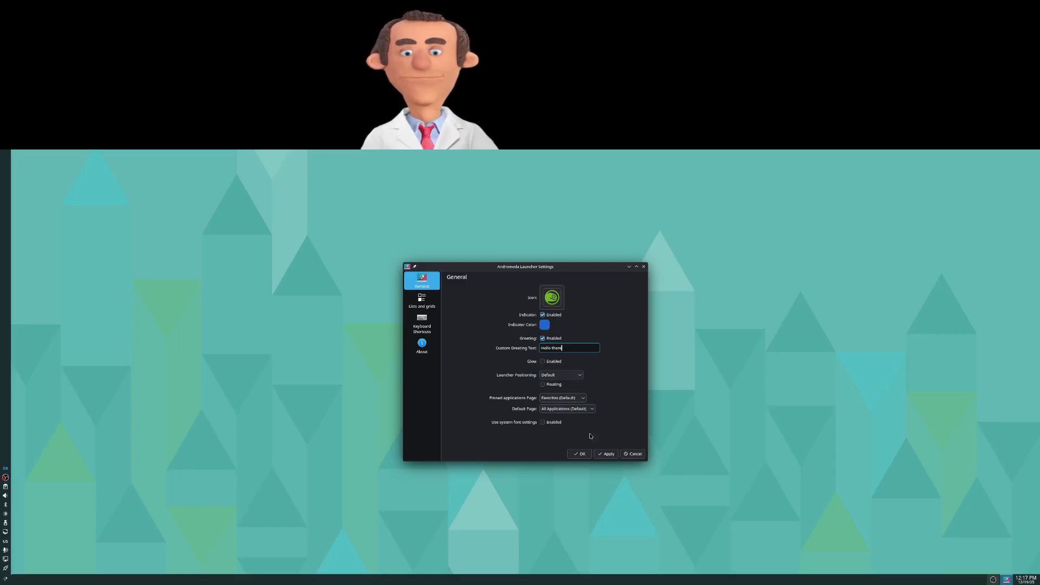
pyautogui.click(606, 454)
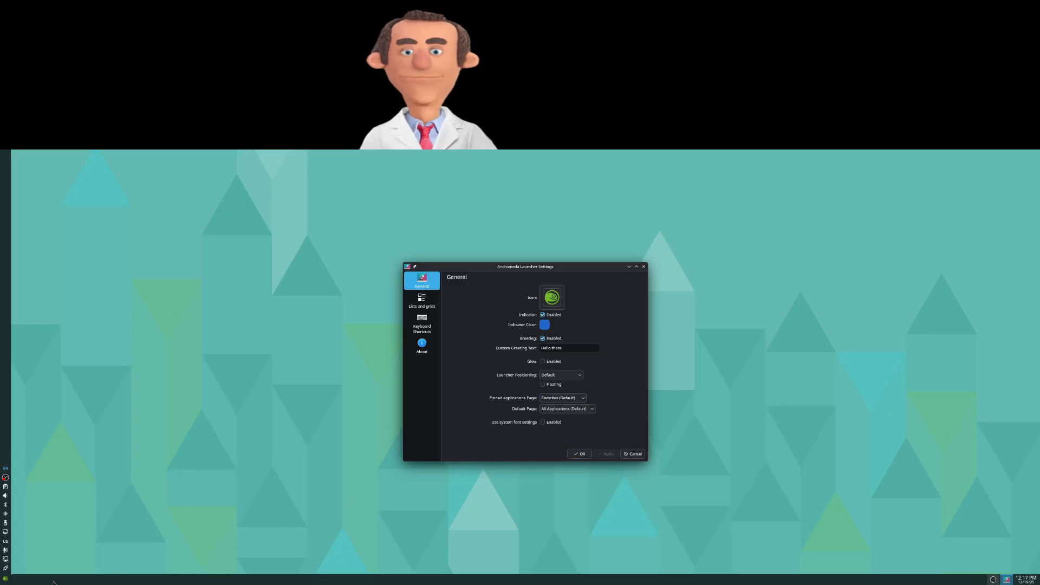
# View the launcher's full application list, and remove Help Center and LibreOffice Writer from its favorites.
pyautogui.click(7, 579)
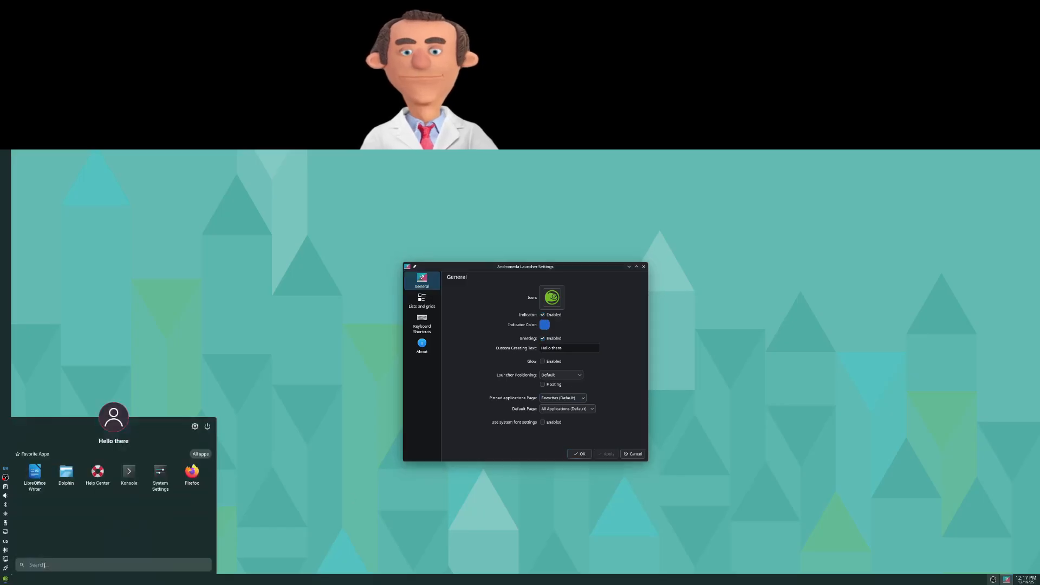
pyautogui.click(191, 457)
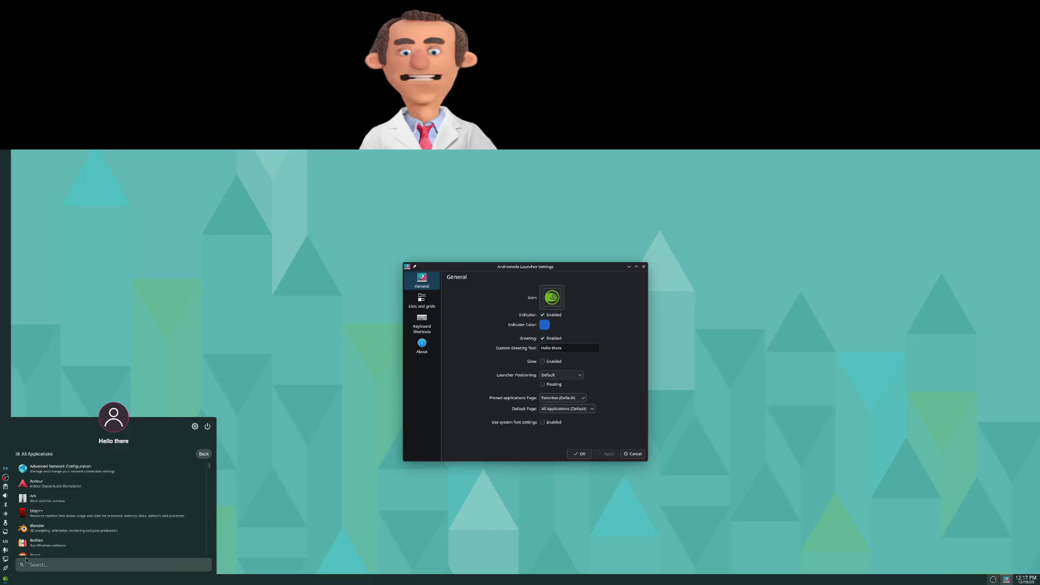
pyautogui.click(204, 454)
pyautogui.rightClick(101, 473)
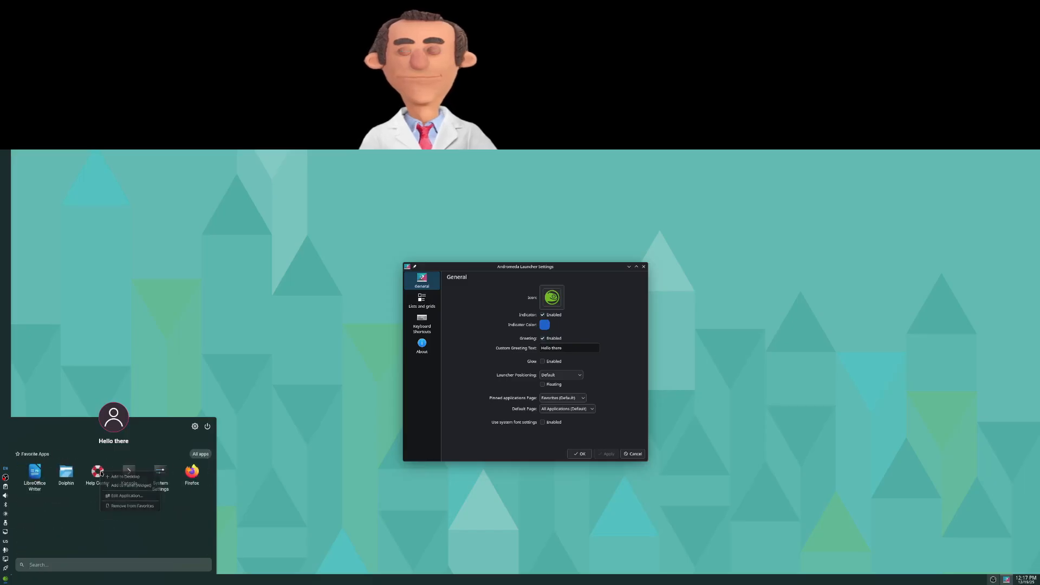
pyautogui.click(132, 505)
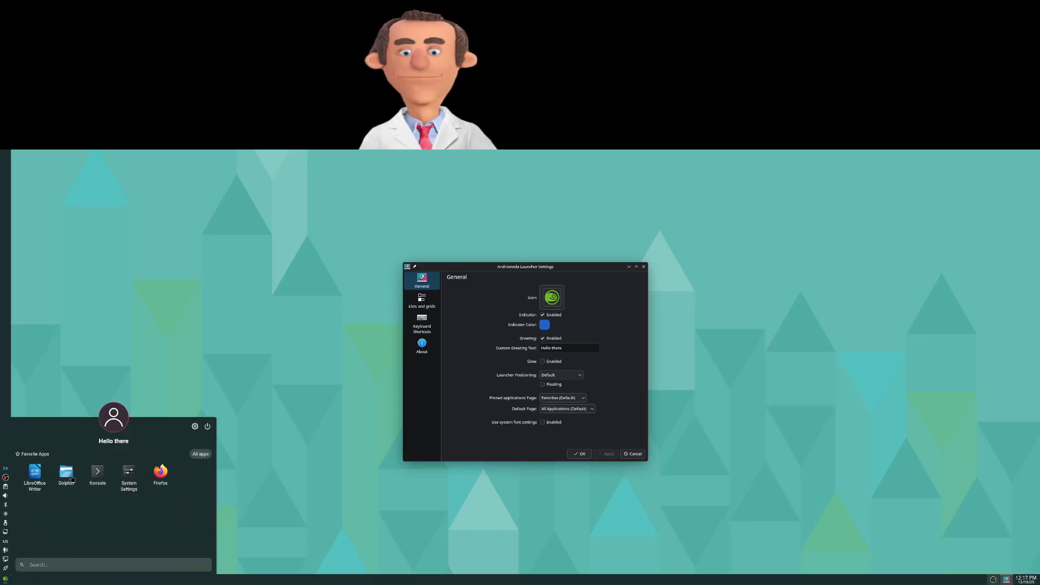
pyautogui.rightClick(33, 474)
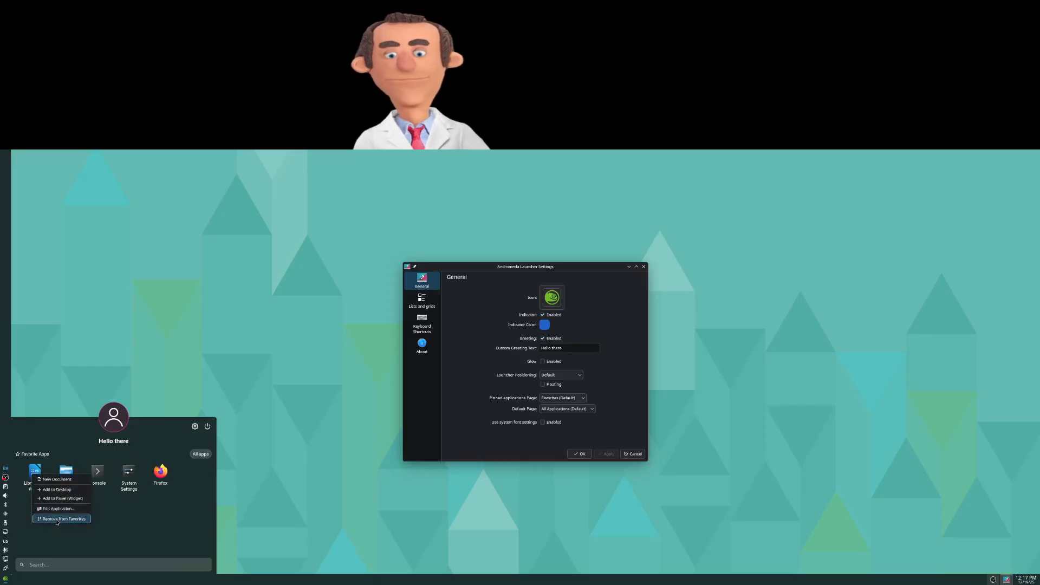
pyautogui.click(81, 518)
# Add Blender and Ardour to the launcher's favorites from the full application list, return to the favorites and close the launcher.
pyautogui.click(201, 455)
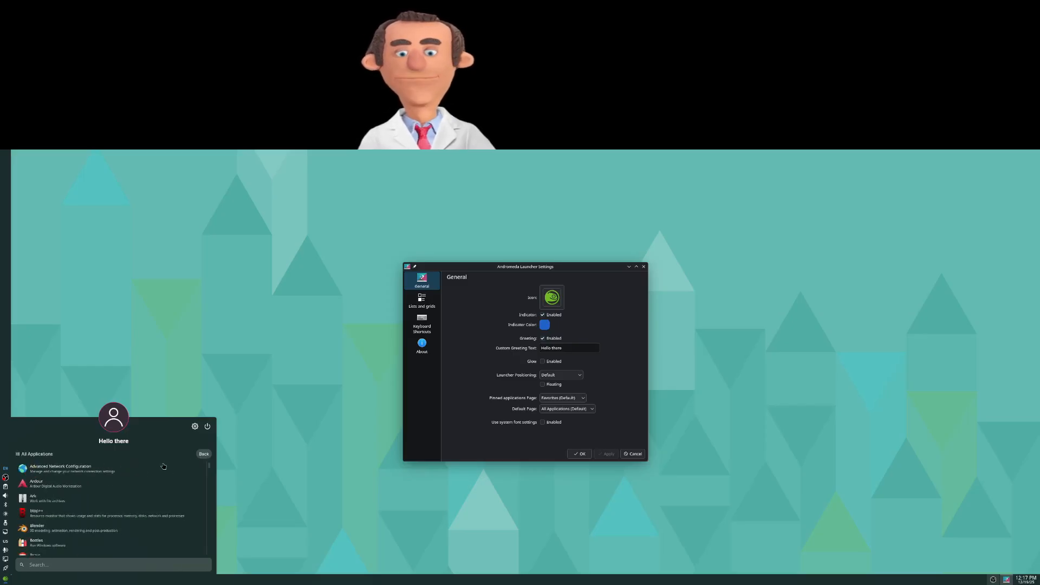
pyautogui.rightClick(58, 532)
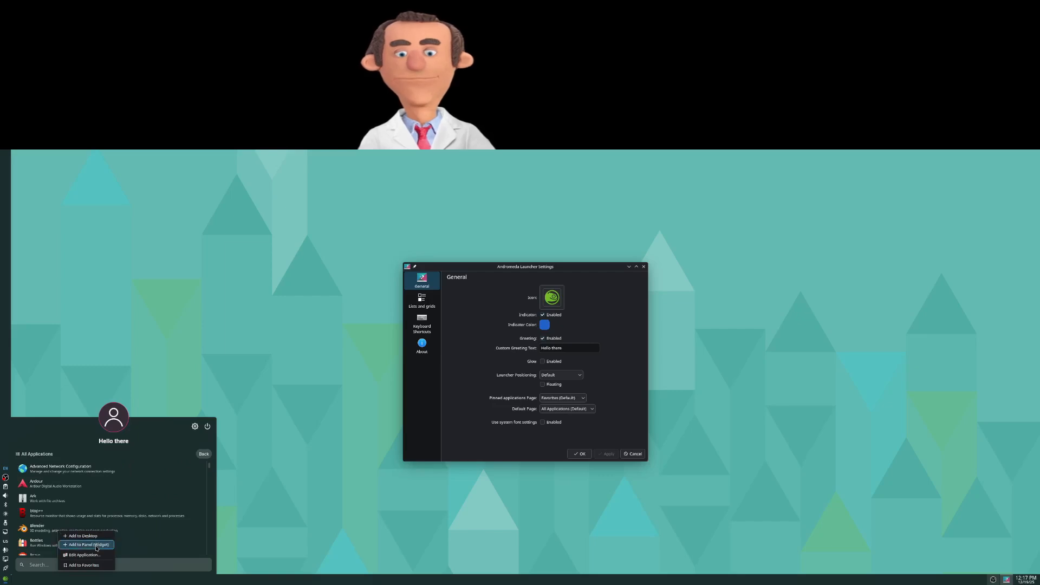
pyautogui.click(96, 565)
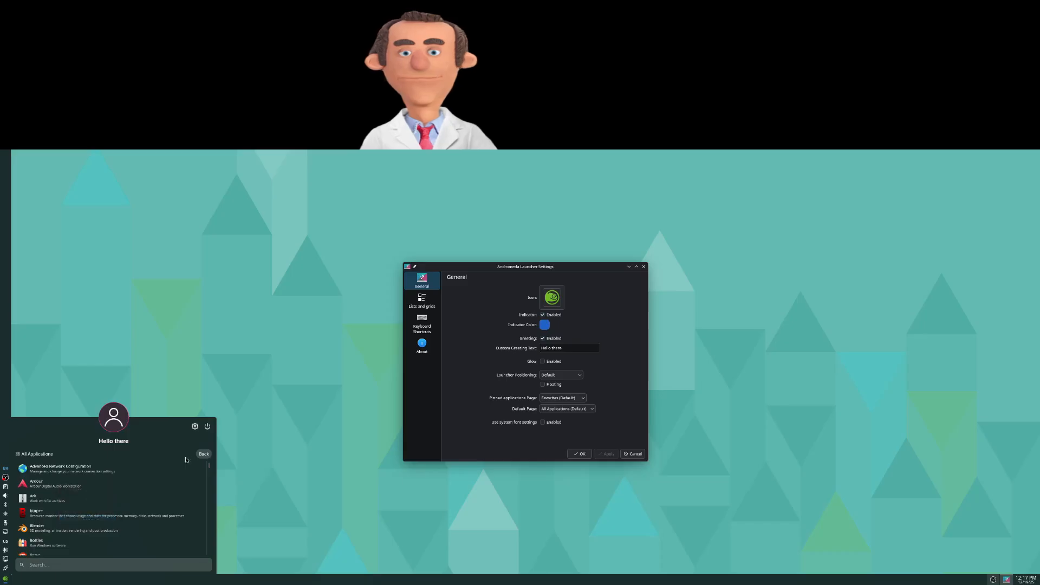
pyautogui.click(203, 454)
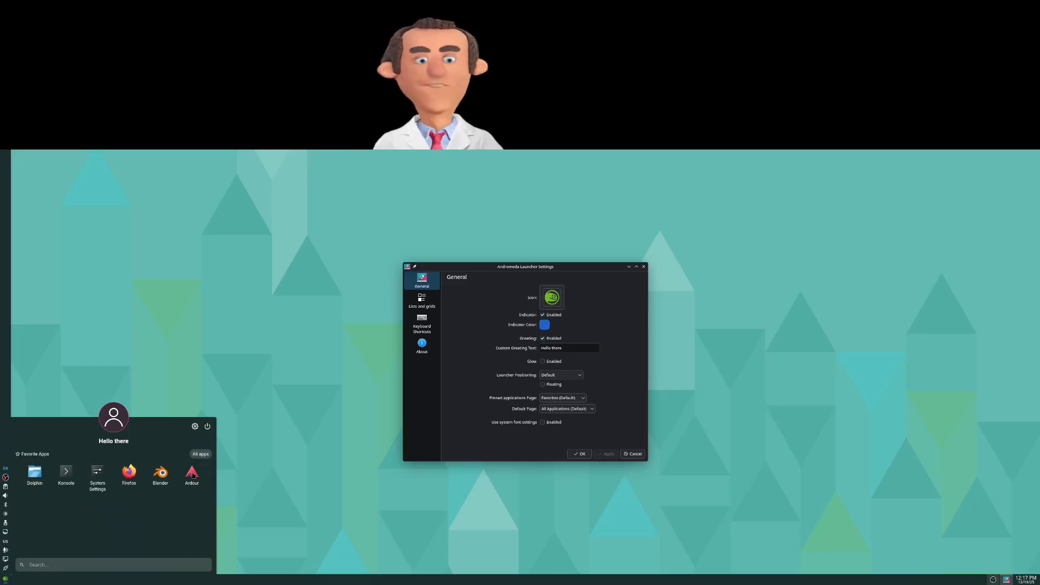
pyautogui.click(333, 494)
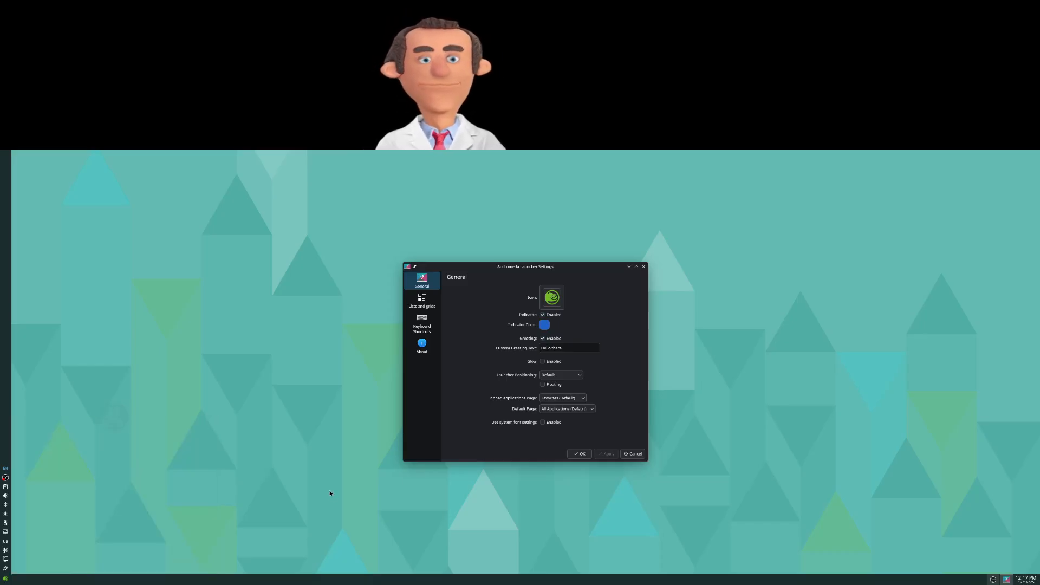
# Accept the launcher settings and open the launcher to review its greeting and favorites.
pyautogui.click(570, 456)
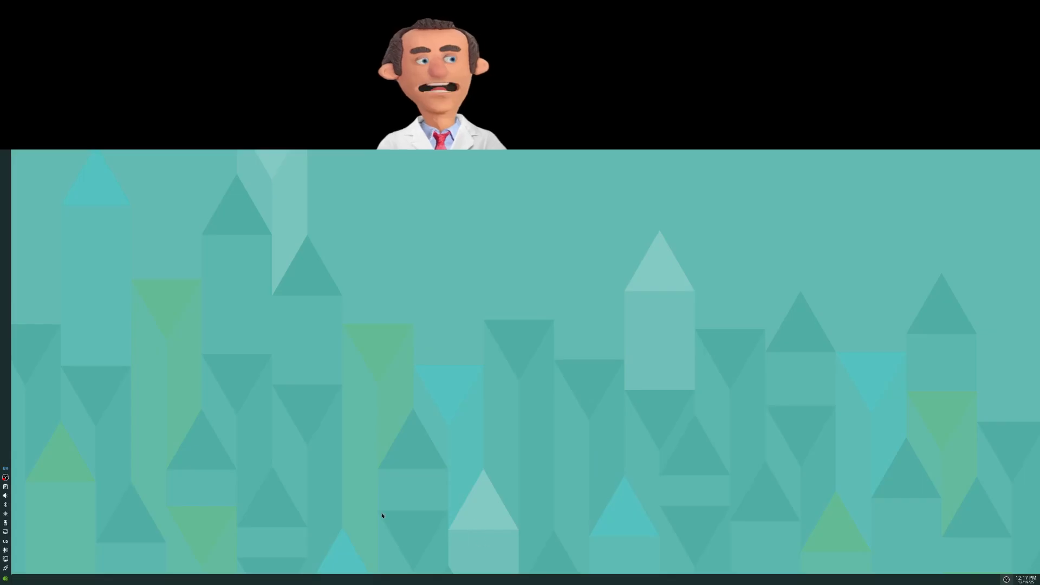
pyautogui.click(5, 578)
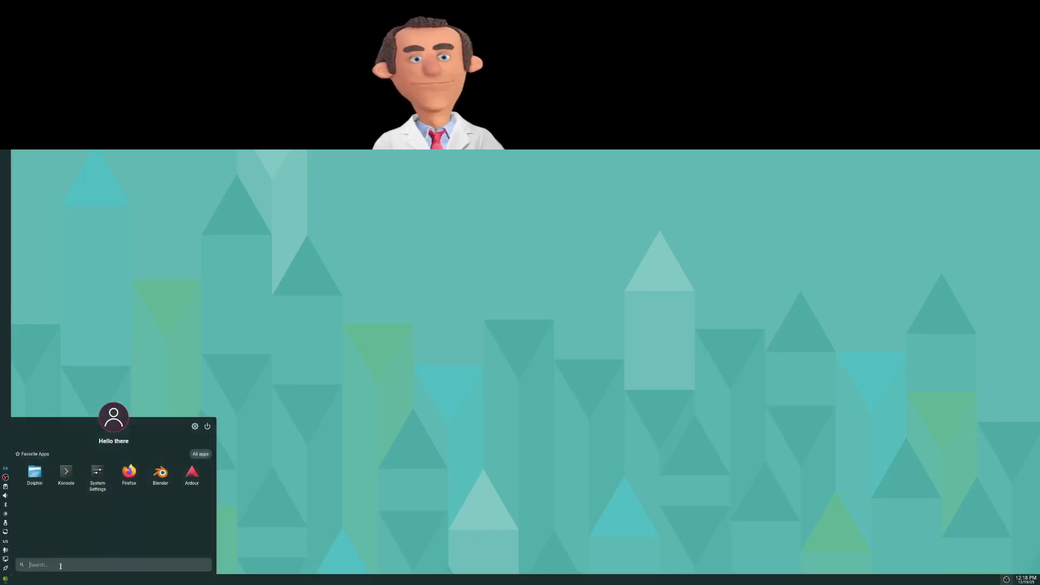
pyautogui.click(232, 535)
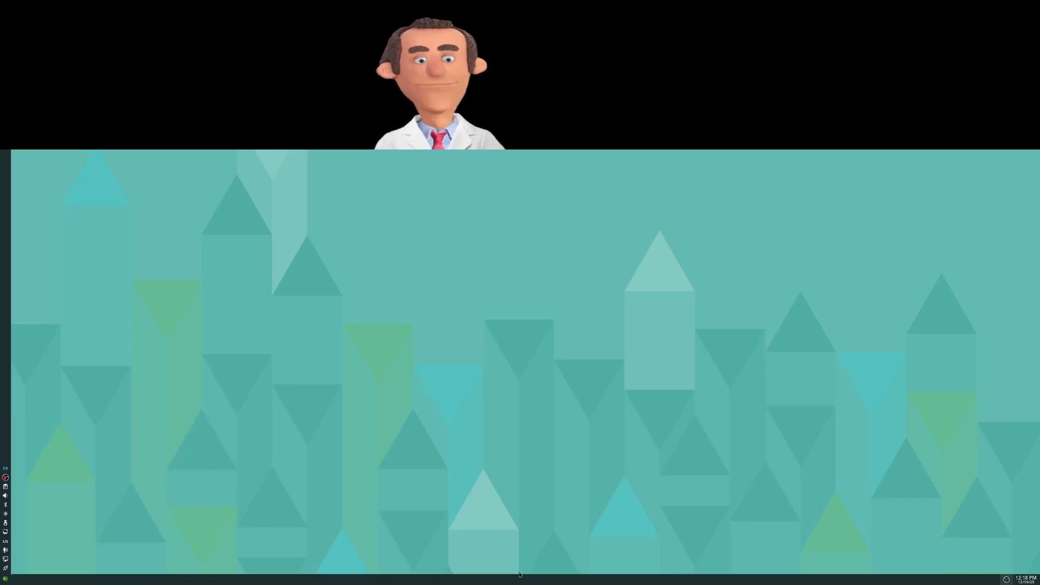
pyautogui.rightClick(462, 481)
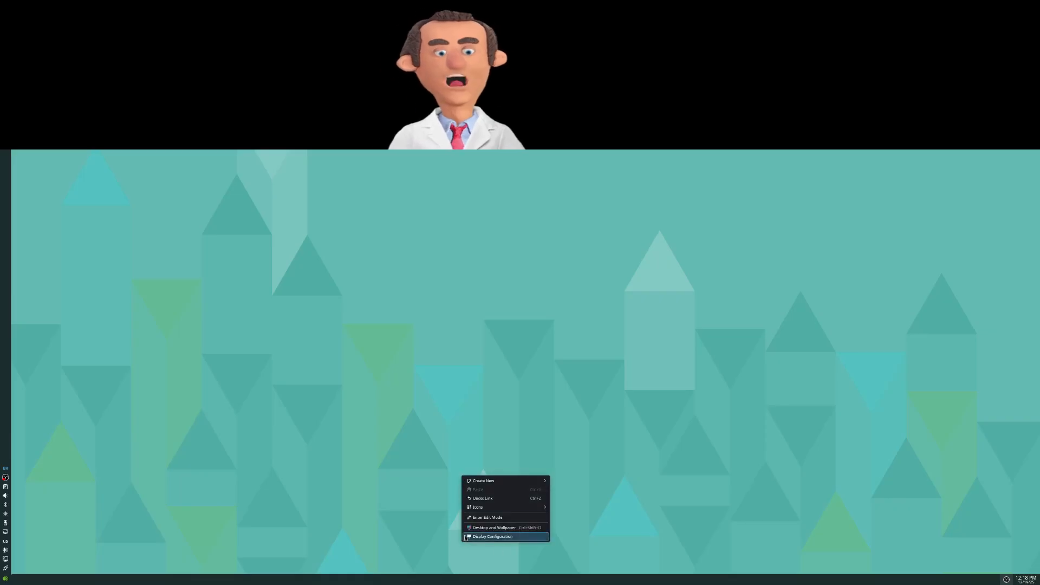
pyautogui.click(498, 539)
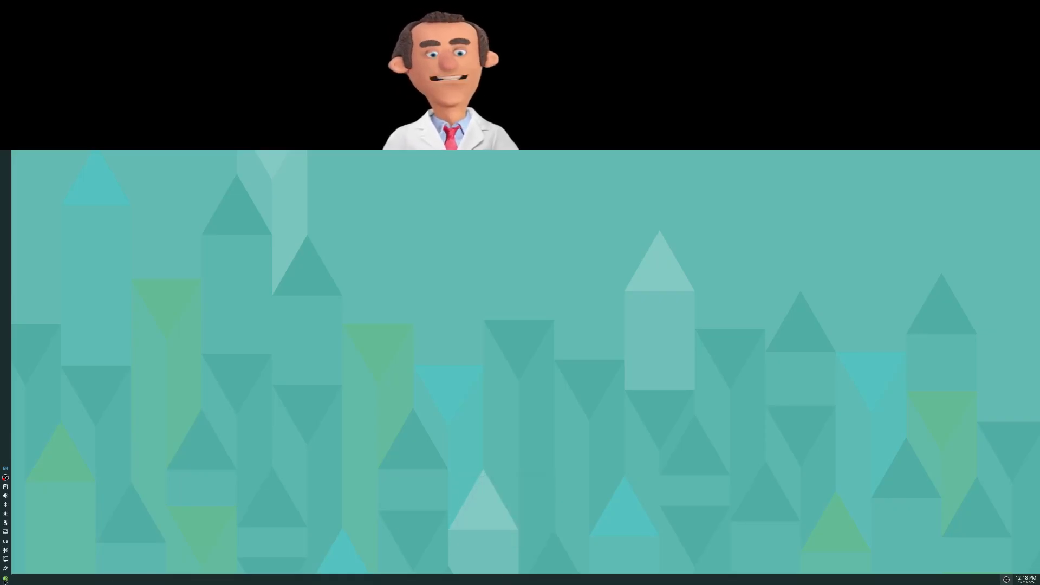